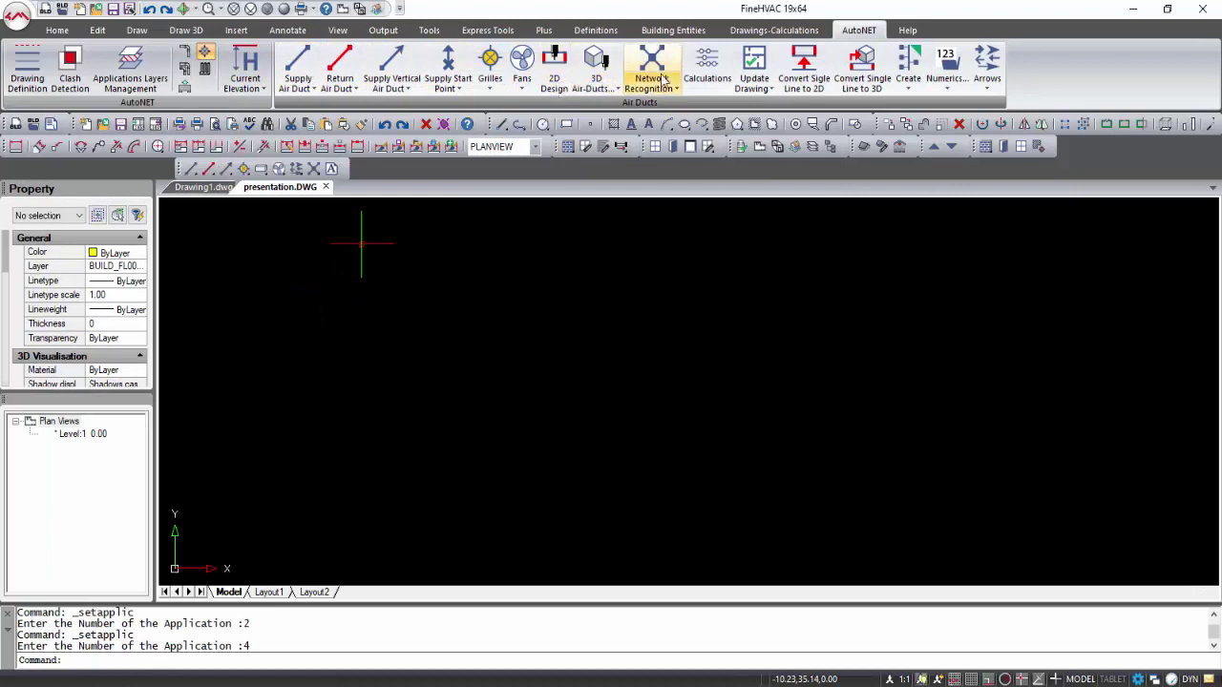
# Switch the interface from the ribbon to classic menus and select Fan Coils as the active network application.
pyautogui.click(908, 31)
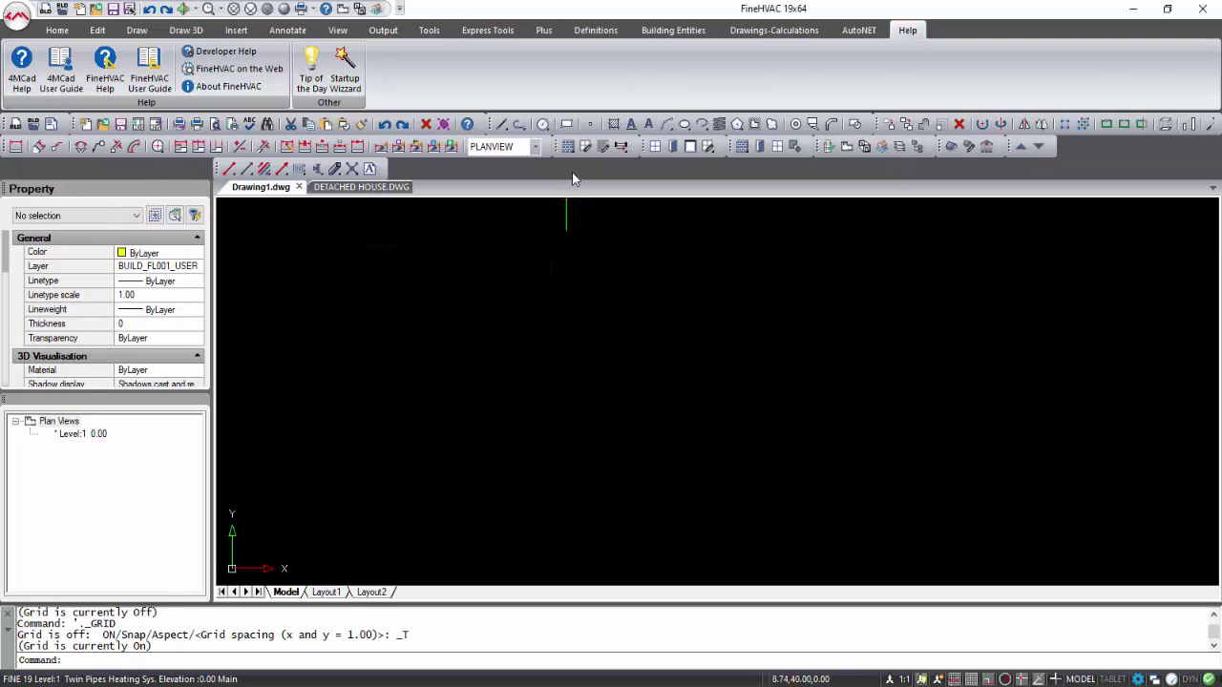
pyautogui.rightClick(573, 178)
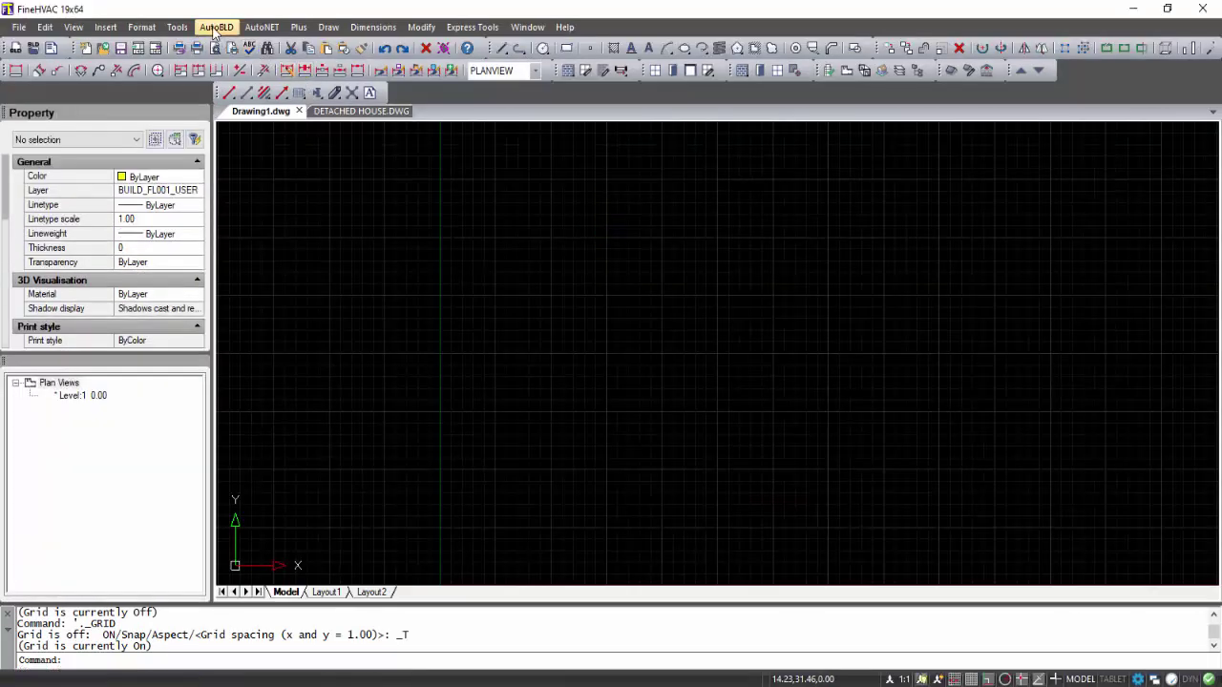
pyautogui.click(214, 28)
pyautogui.moveTo(299, 222)
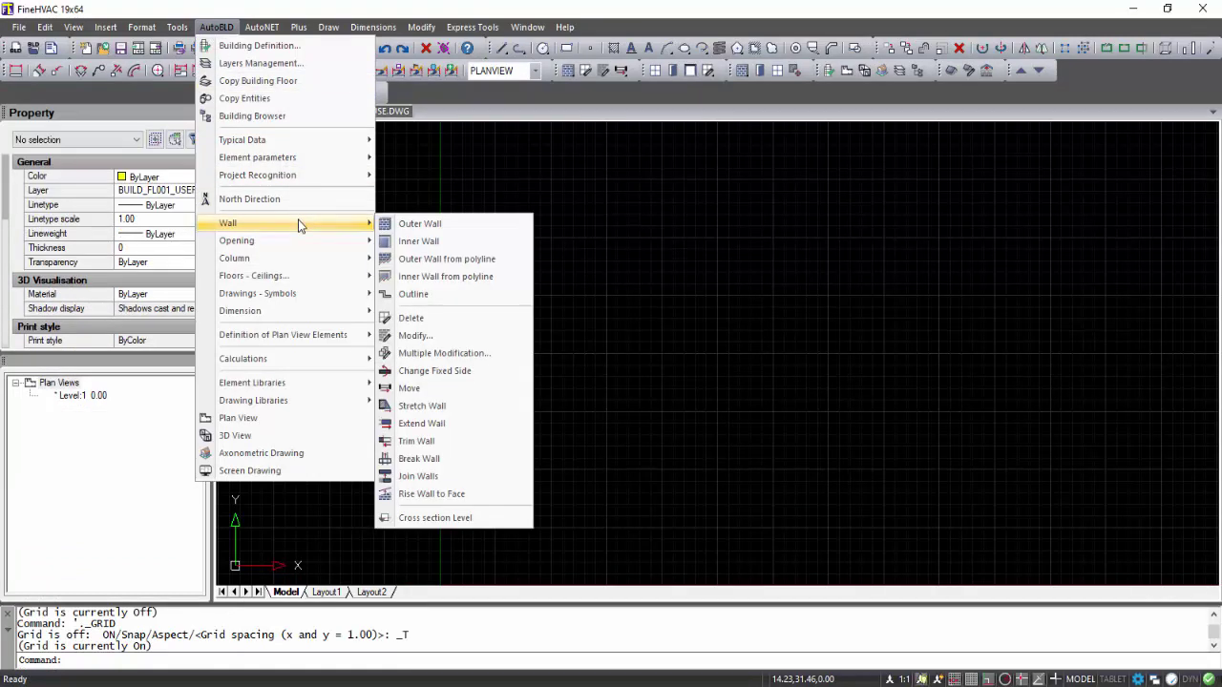
pyautogui.moveTo(262, 28)
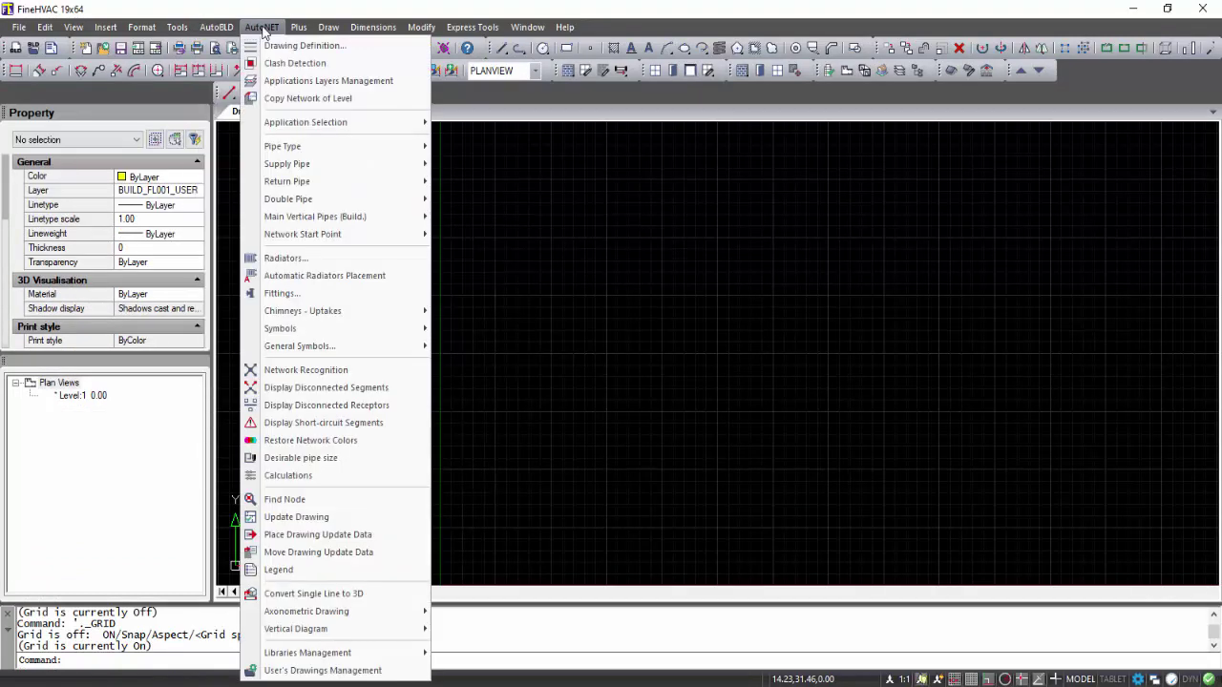
pyautogui.moveTo(343, 125)
pyautogui.click(503, 161)
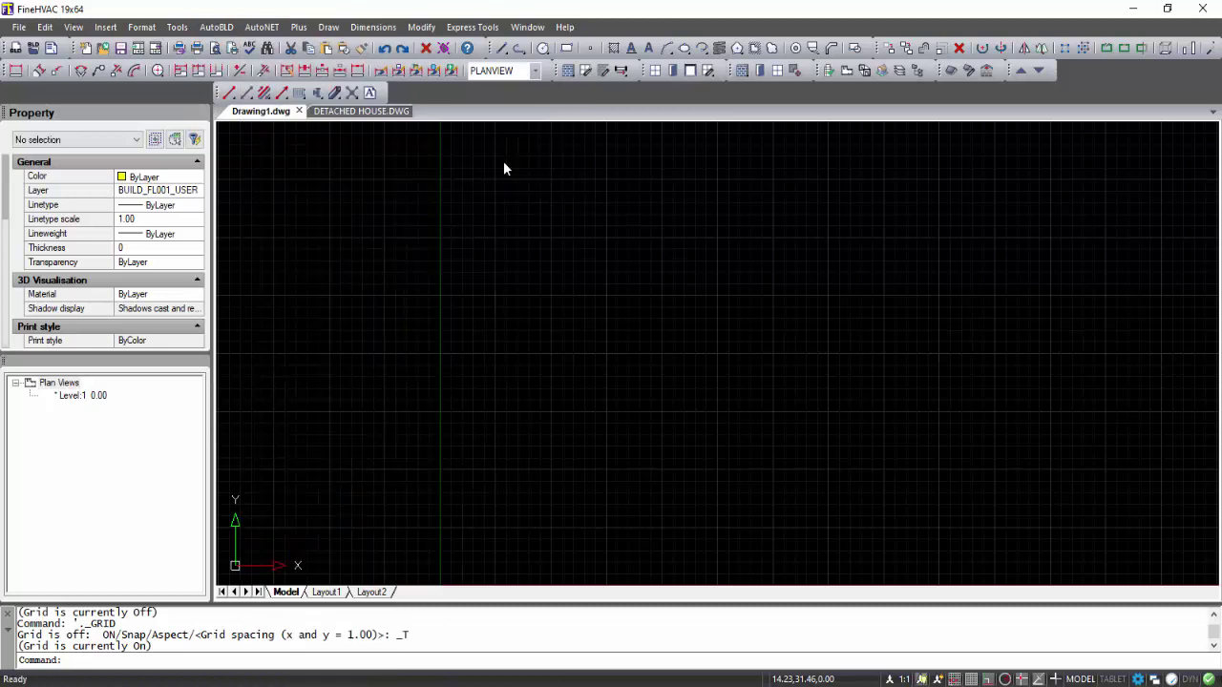
pyautogui.click(263, 26)
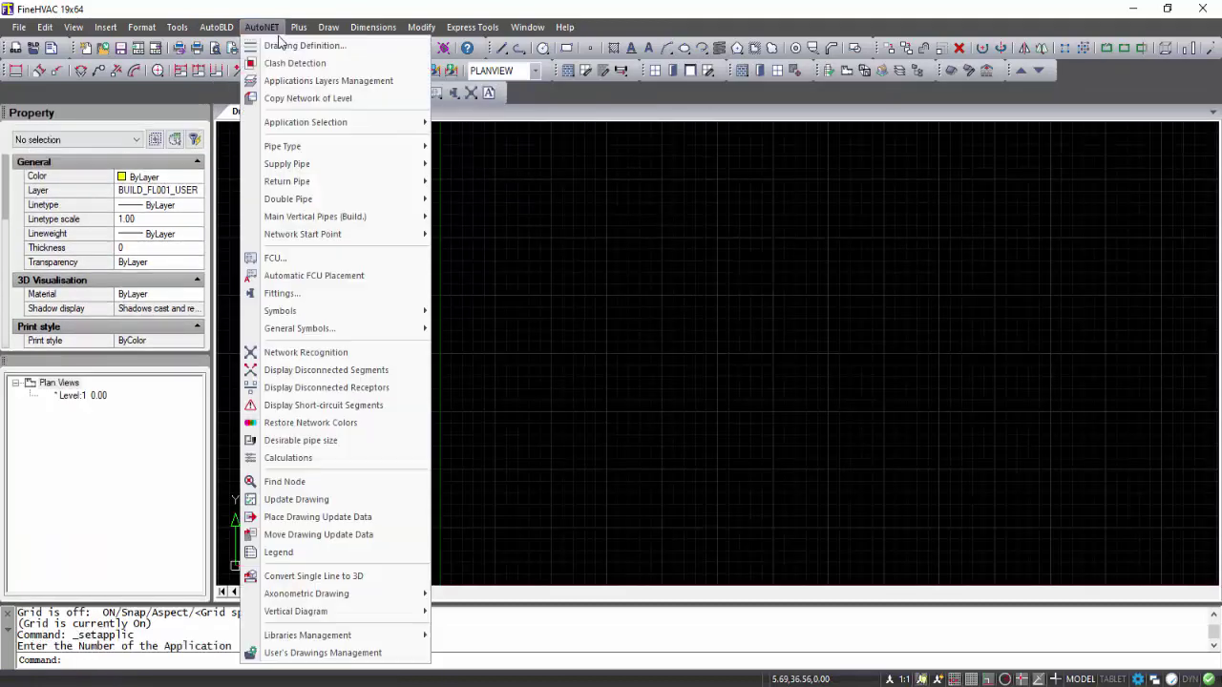
pyautogui.click(564, 101)
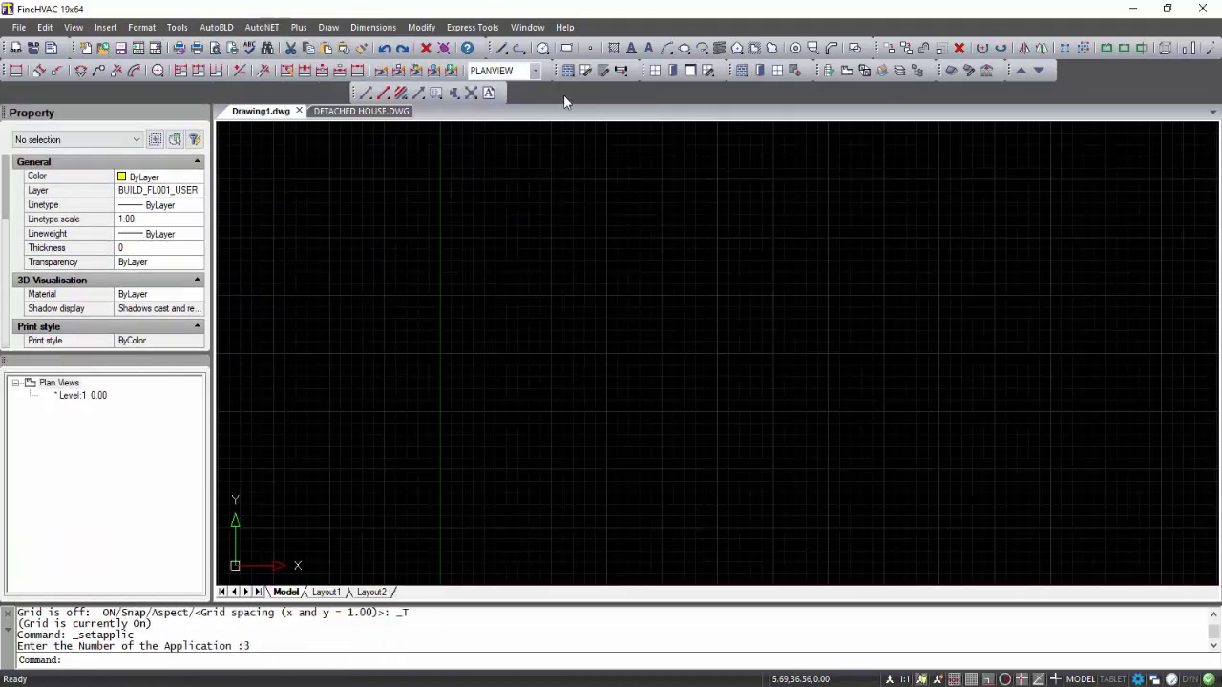
# Return the interface to the ribbon layout and display the AutoNET tools.
pyautogui.rightClick(565, 101)
pyautogui.click(603, 143)
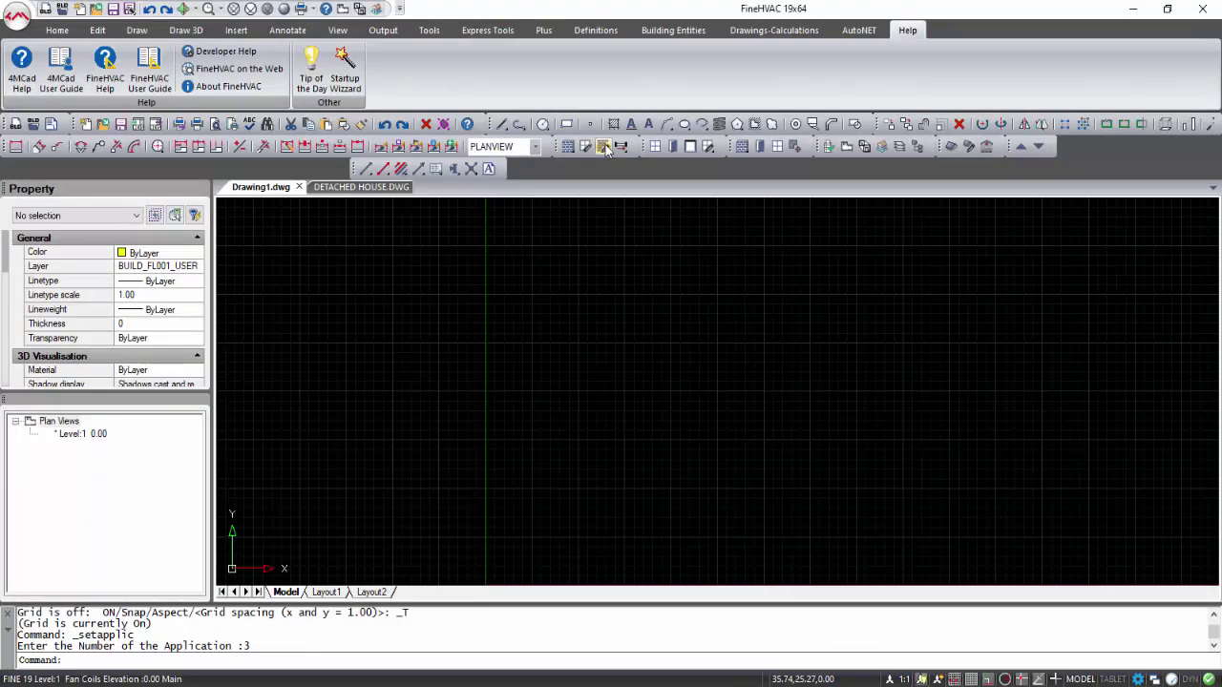
pyautogui.click(802, 33)
pyautogui.click(853, 31)
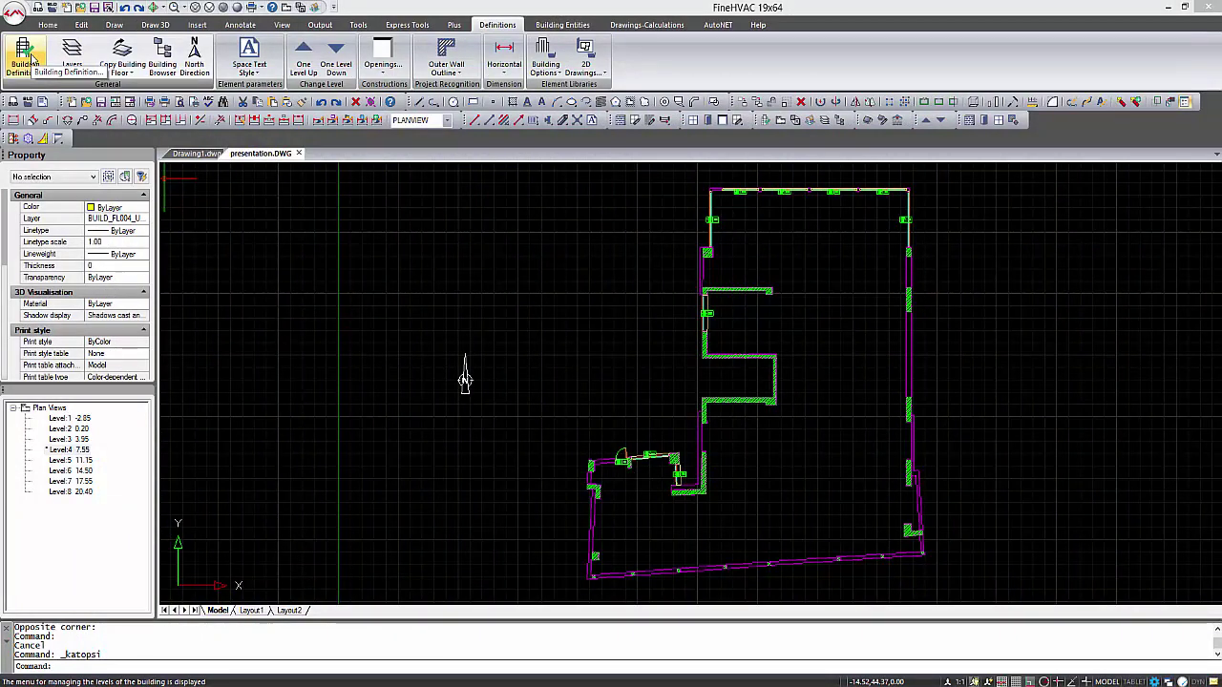
# Name level 5 "3rd floor" in the Building Definition of the presentation drawing.
pyautogui.click(32, 58)
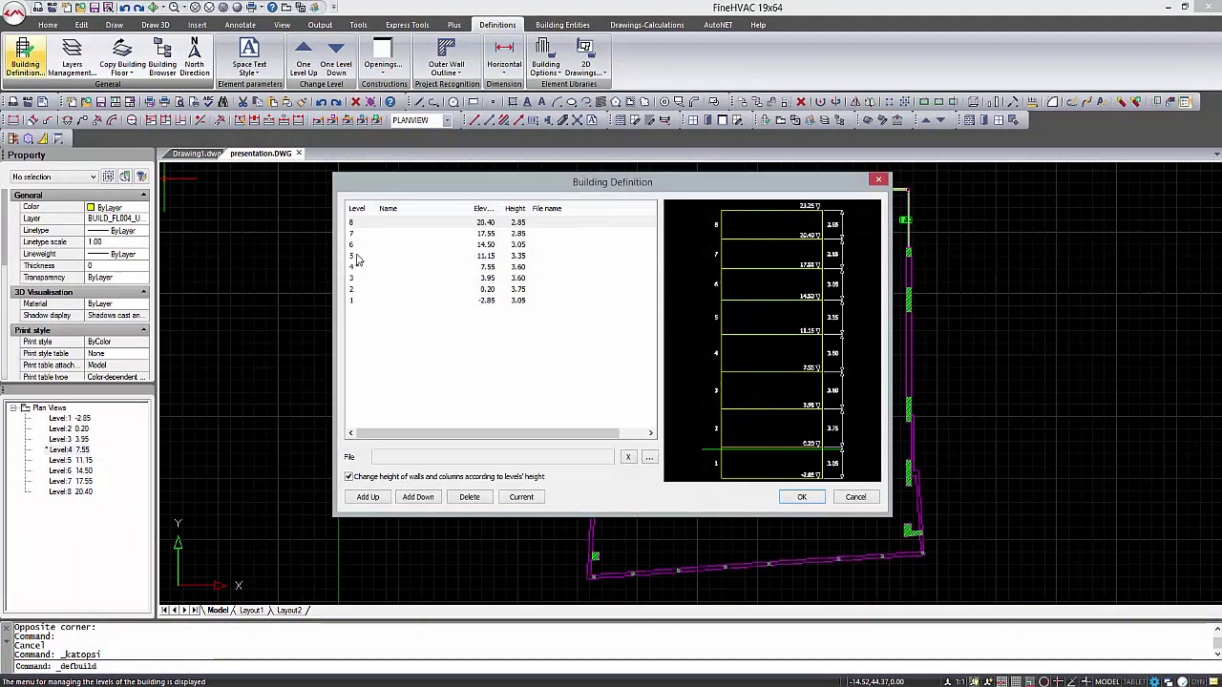
pyautogui.click(360, 256)
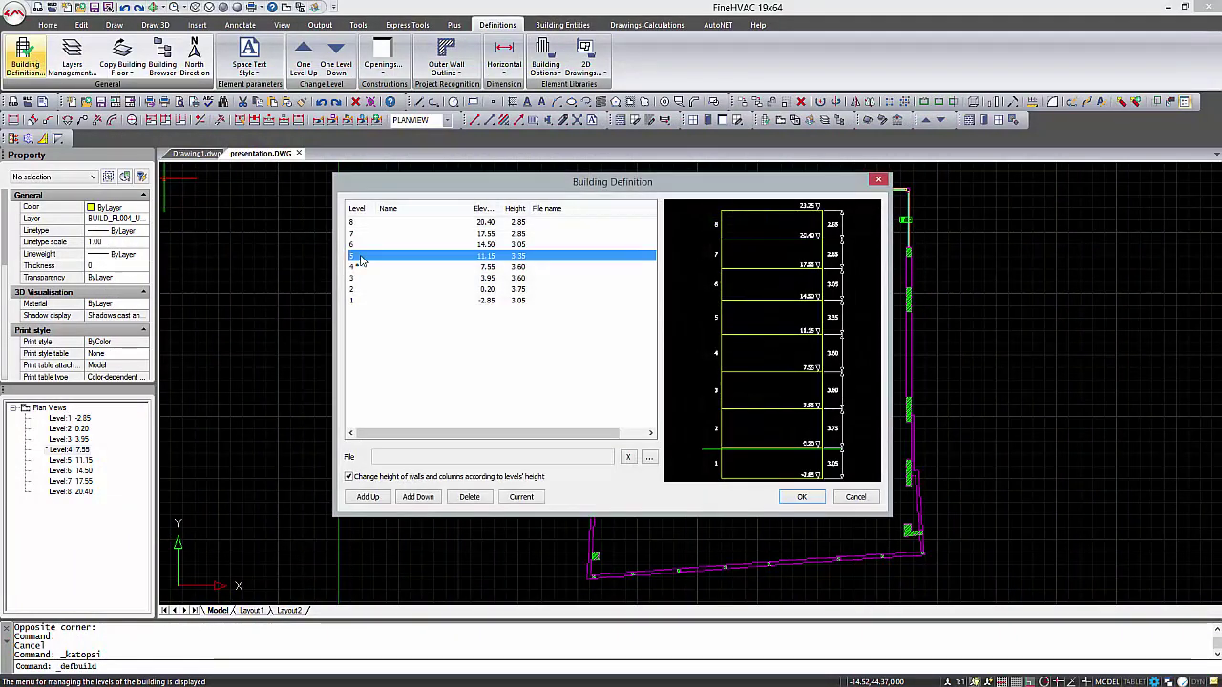
pyautogui.click(398, 256)
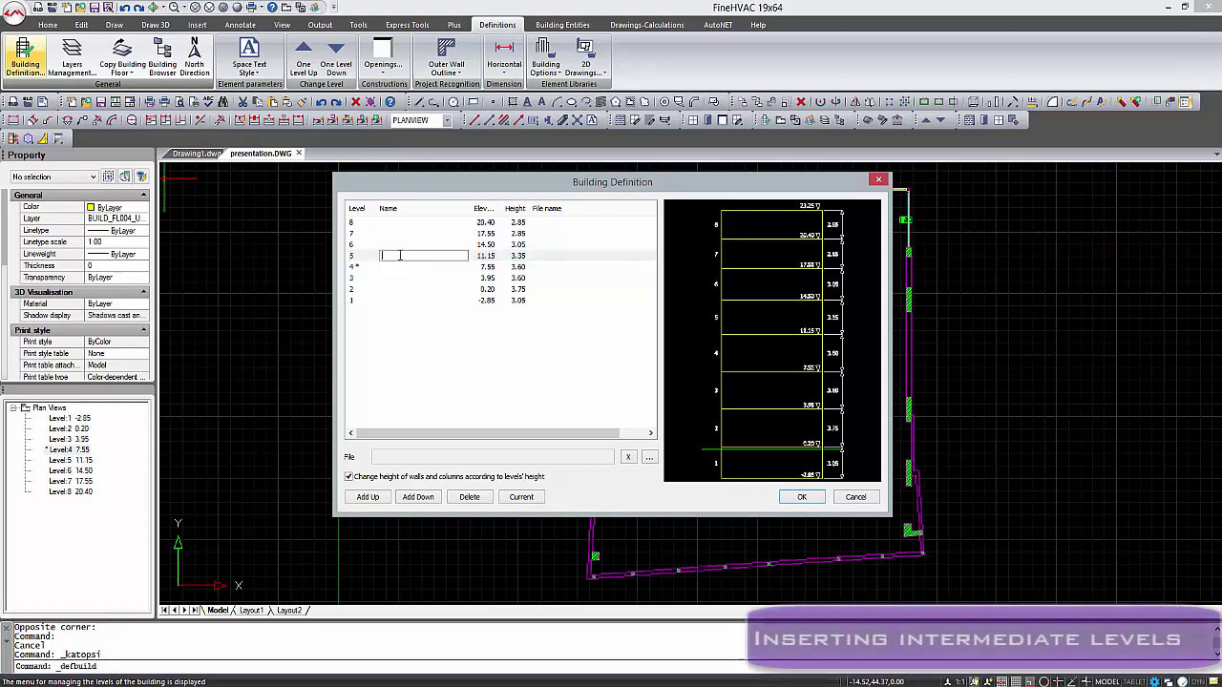
pyautogui.write('3rd')
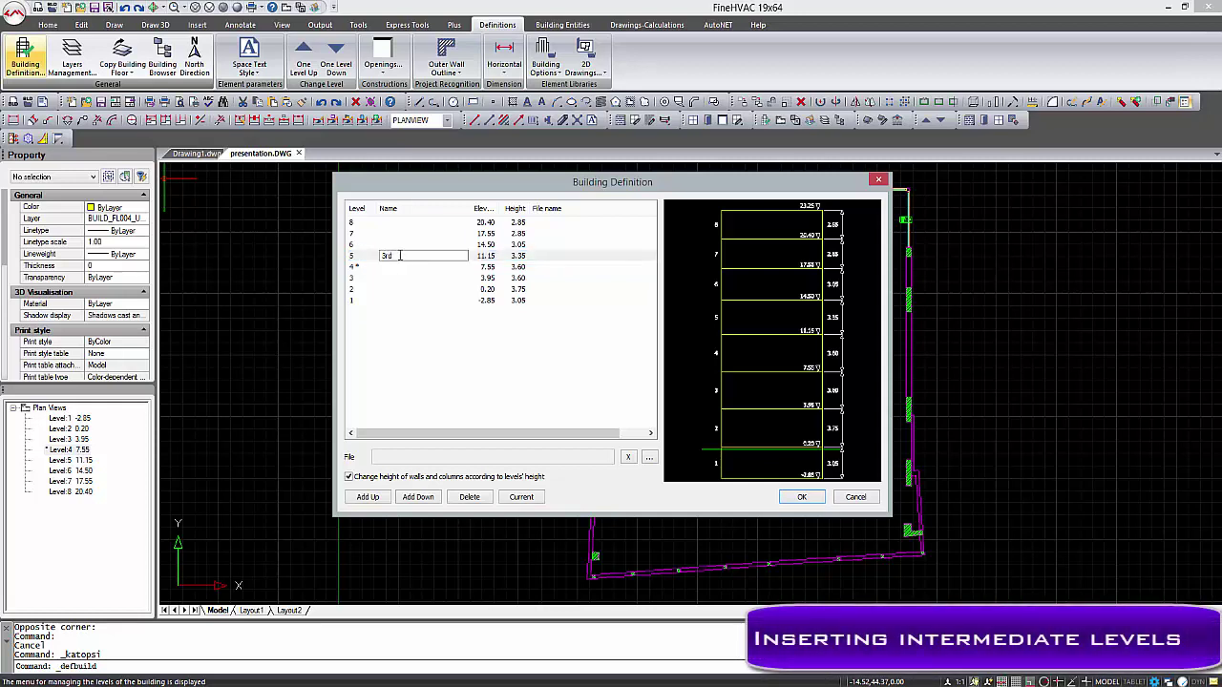
pyautogui.write(' floor')
pyautogui.press('Return')
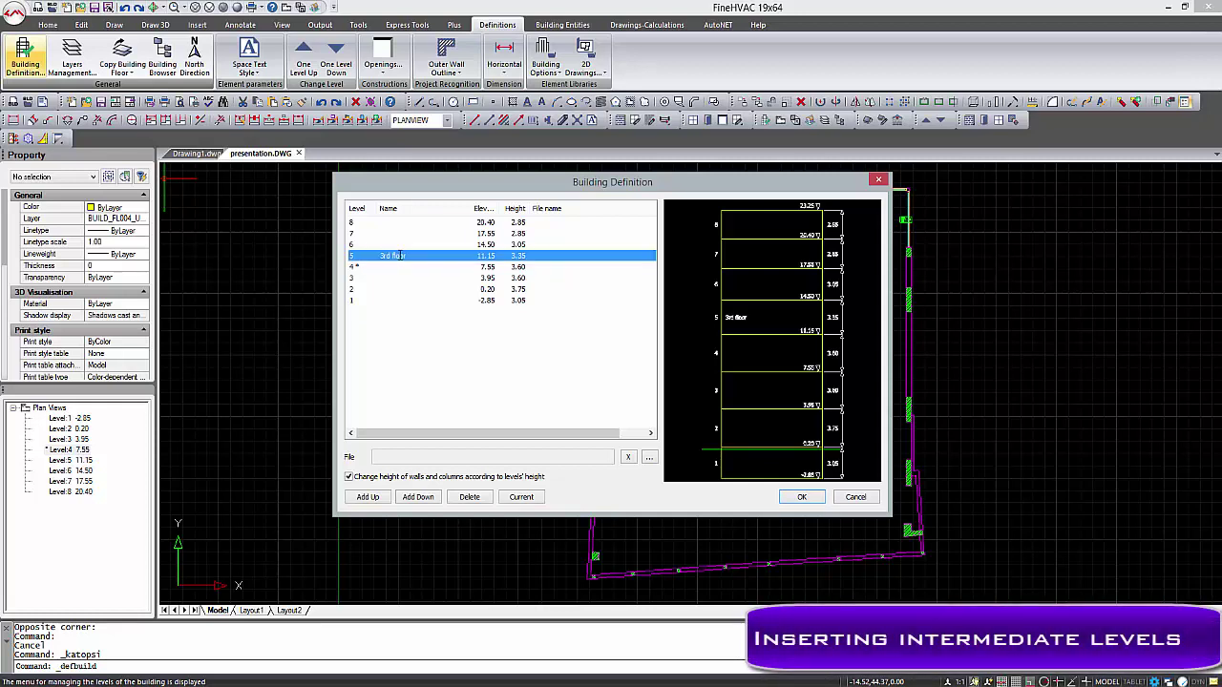
# Insert one new level above the 3rd floor and another above level 8, and apply the building definition.
pyautogui.click(367, 497)
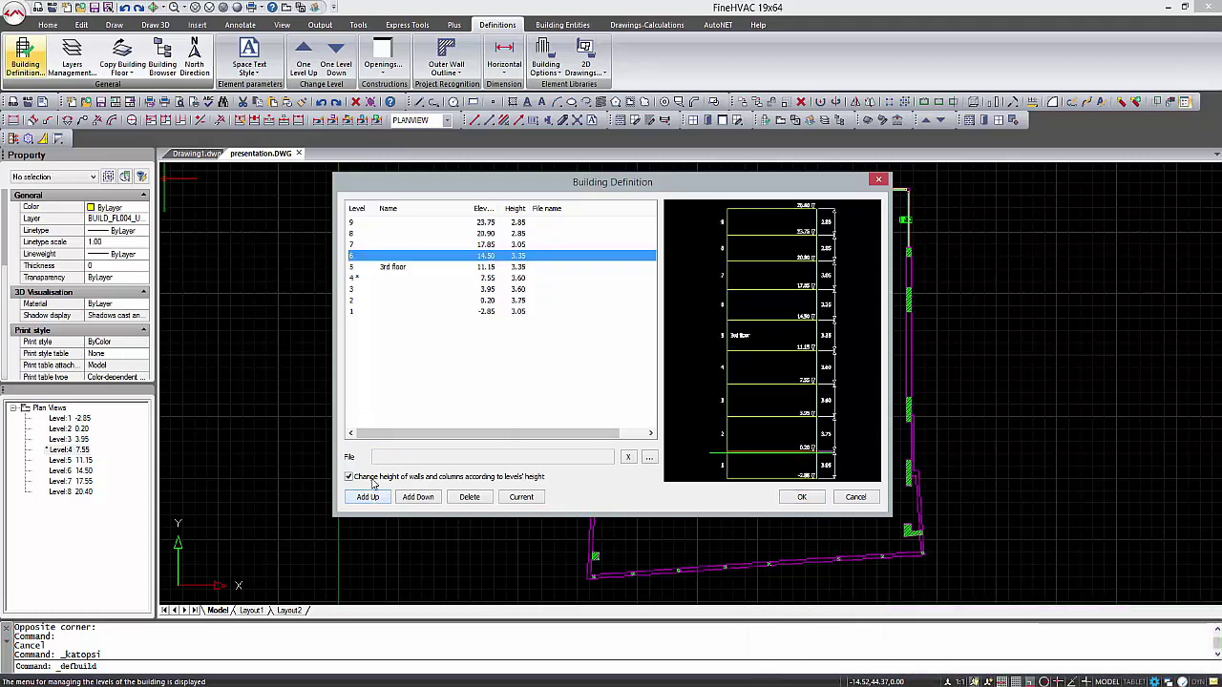
pyautogui.click(356, 233)
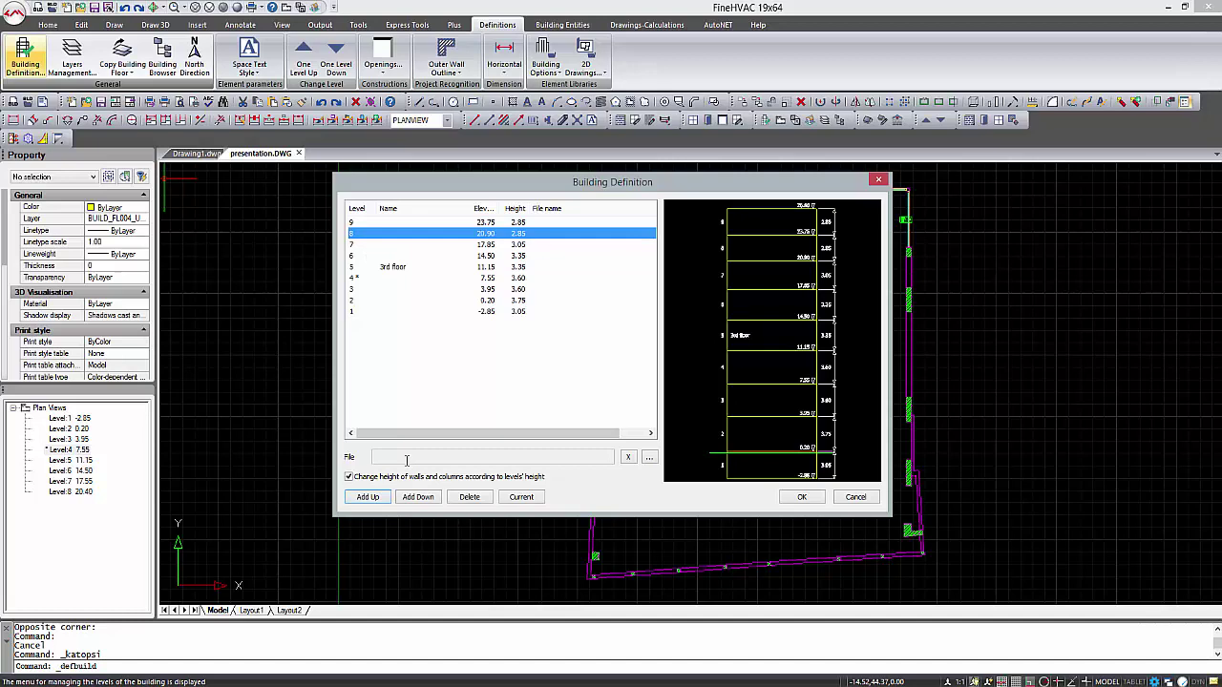
pyautogui.click(377, 501)
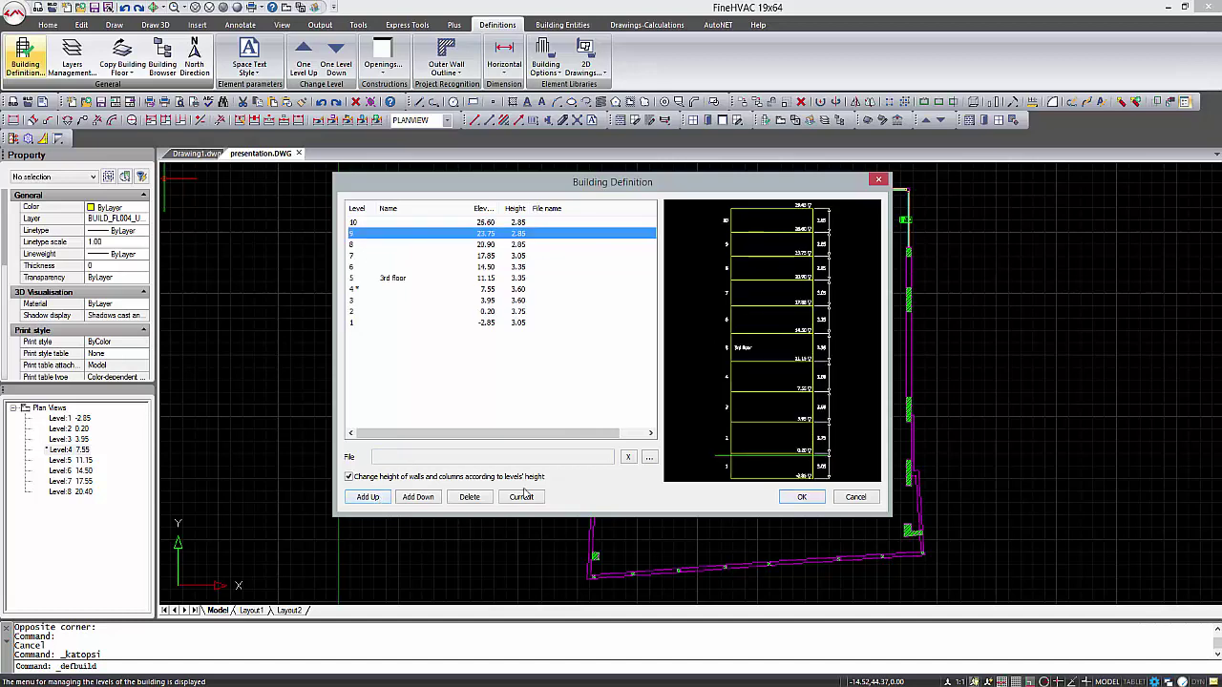
pyautogui.click(803, 497)
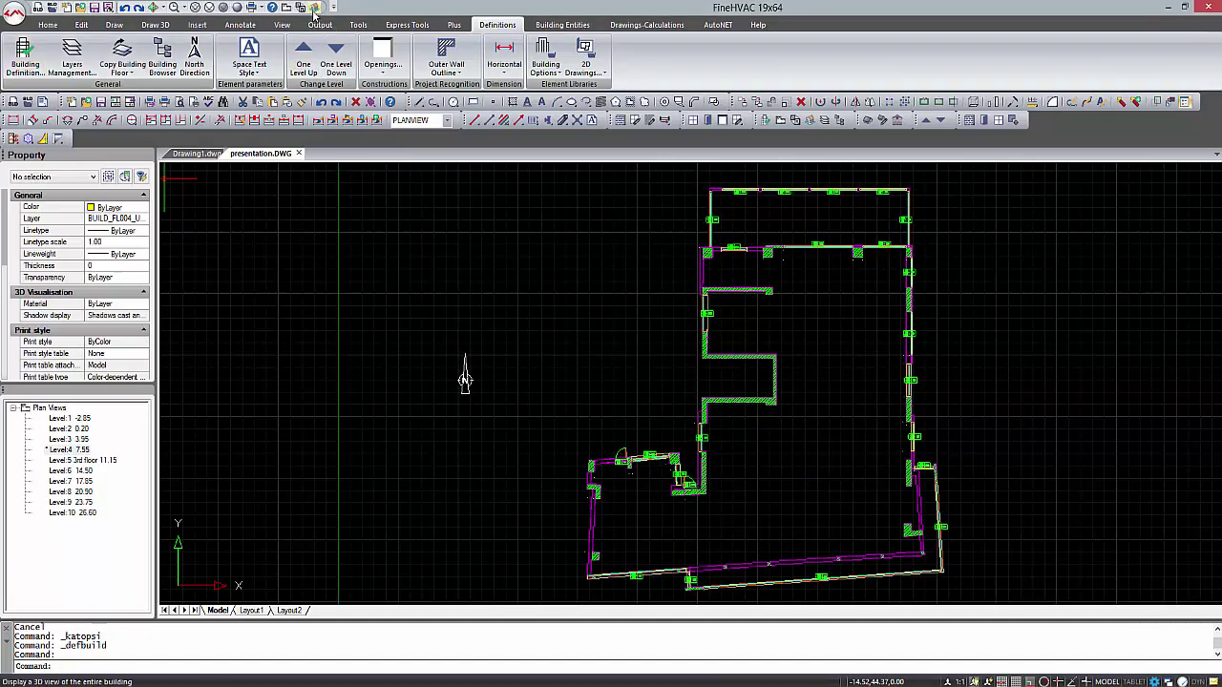
# Display the entire building in a 3D axonometric view and inspect it from another angle.
pyautogui.click(314, 8)
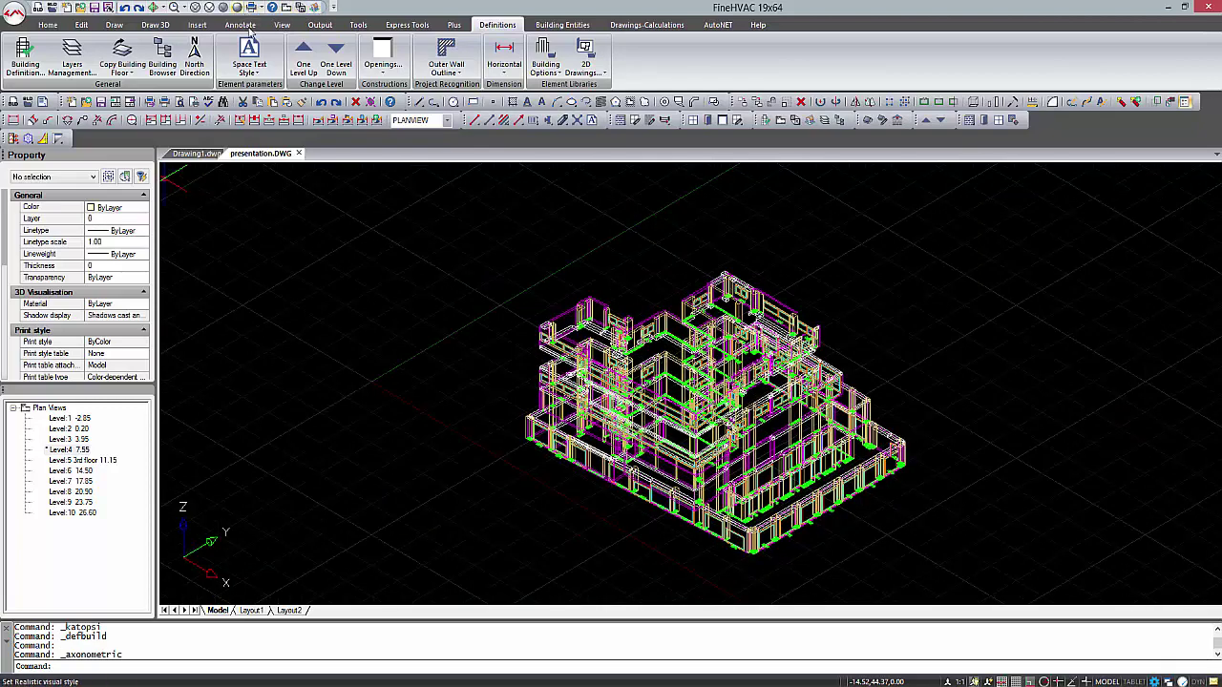
pyautogui.moveTo(718, 426)
pyautogui.keyDown('shift'); pyautogui.mouseDown(button='middle')
pyautogui.moveTo(745, 390)
pyautogui.moveTo(764, 390)
pyautogui.mouseUp(button='middle'); pyautogui.keyUp('shift')
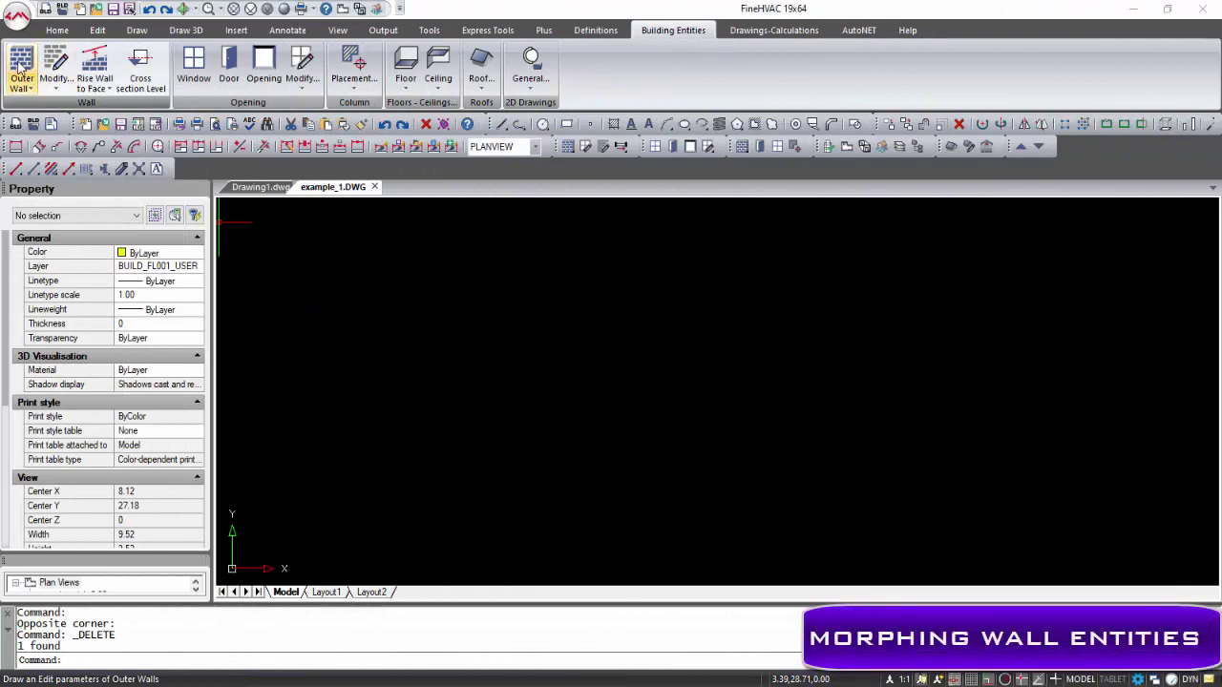
# Draw a straight horizontal outer wall about 2.65 m long, keeping 3.00 height and 0.20 thickness.
pyautogui.click(19, 66)
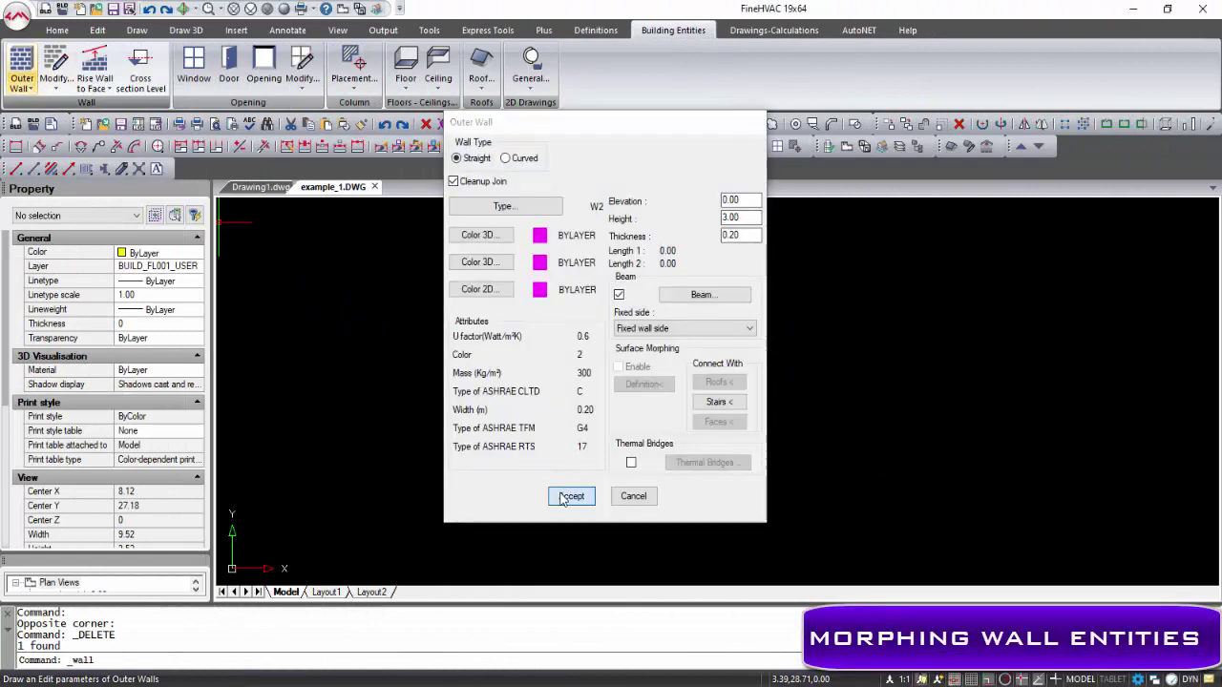
pyautogui.click(571, 497)
pyautogui.click(468, 333)
pyautogui.click(747, 333)
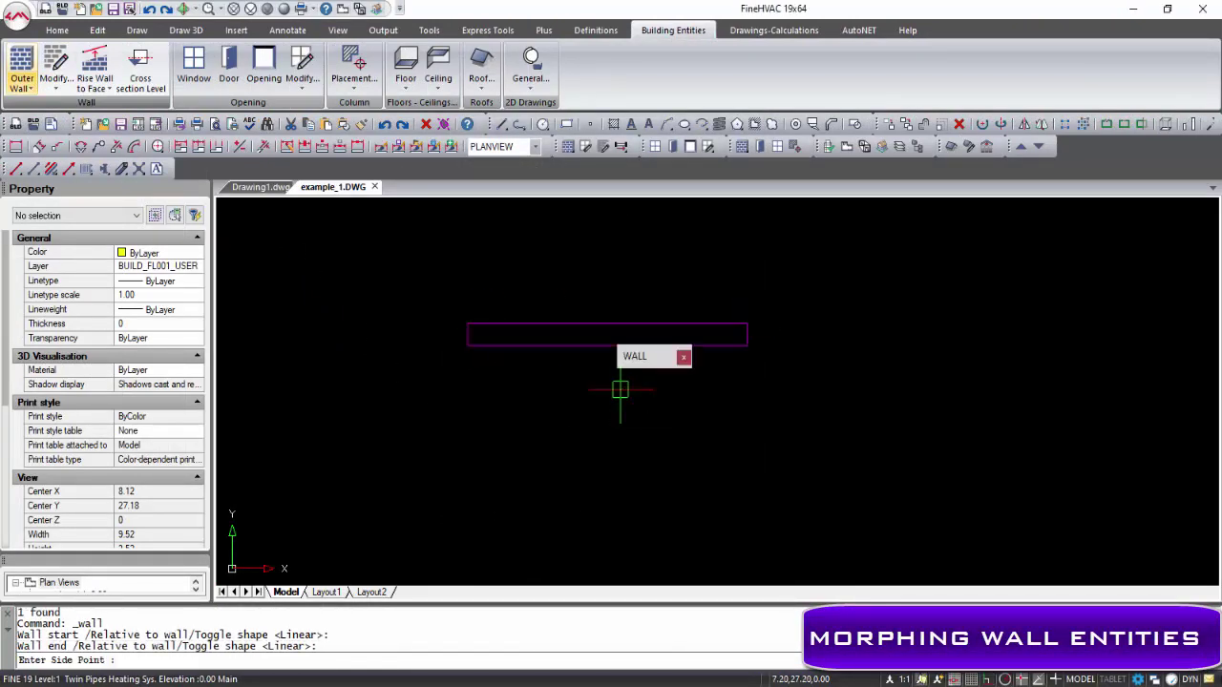
pyautogui.click(615, 382)
pyautogui.press('Escape')
# Enable surface morphing in the new wall's properties and open its morph definition.
pyautogui.click(562, 323)
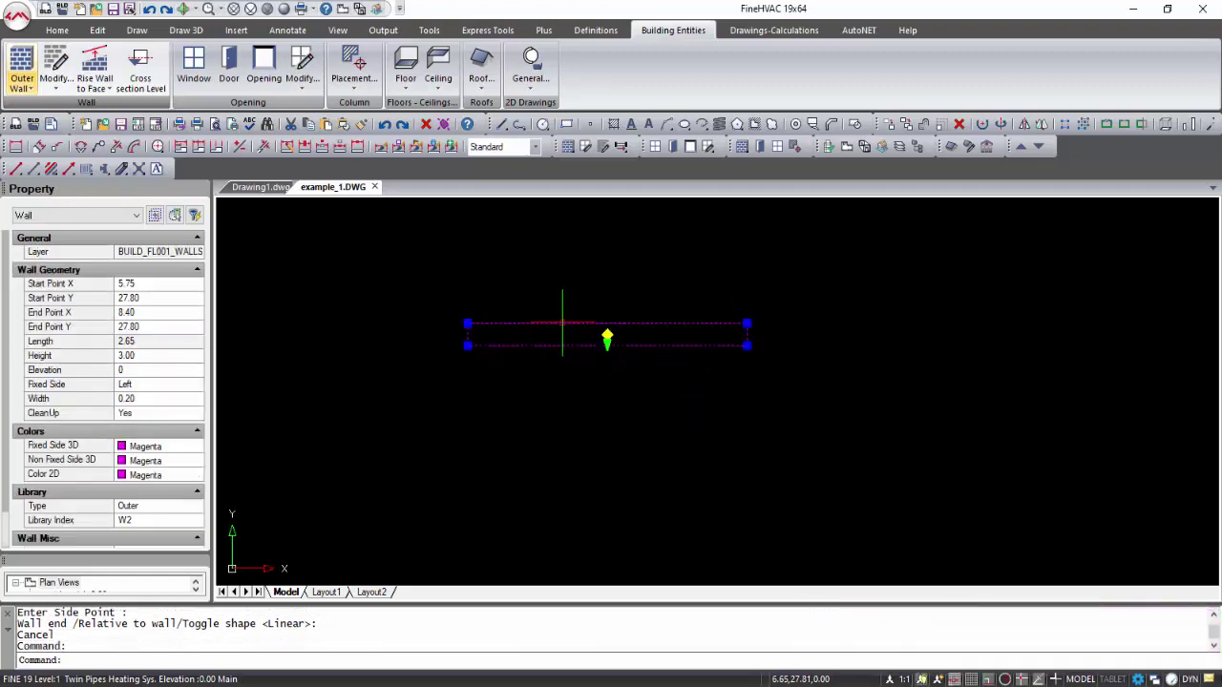
pyautogui.doubleClick(562, 323)
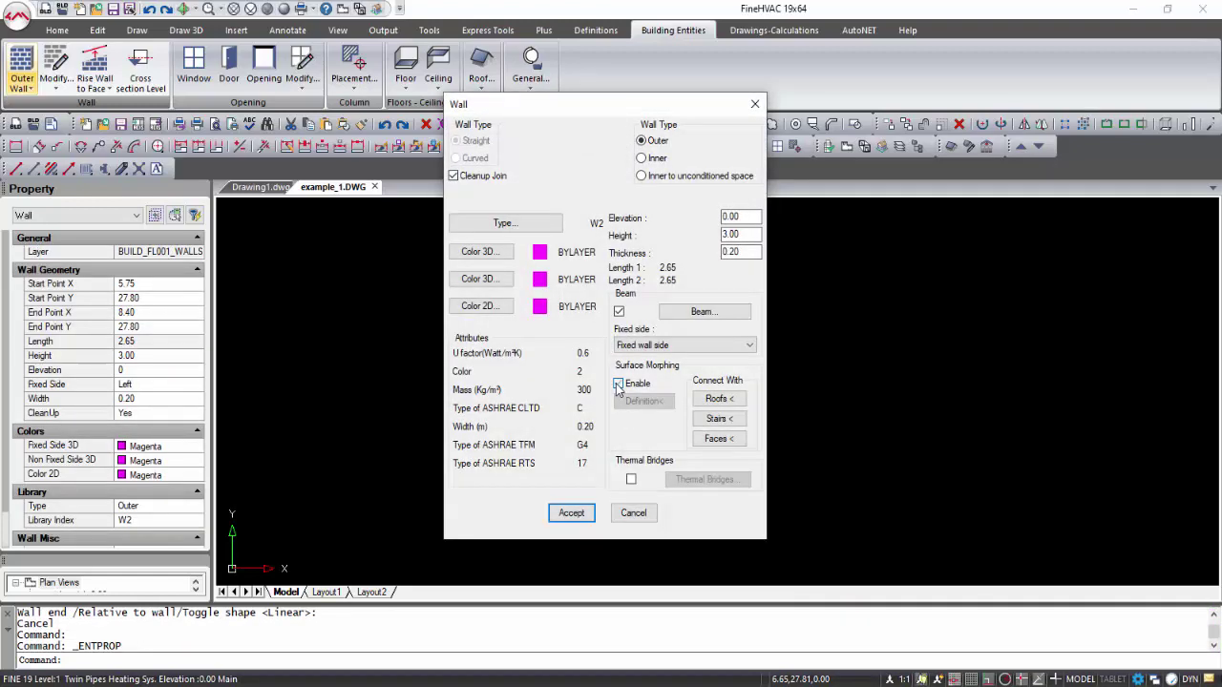
pyautogui.click(630, 404)
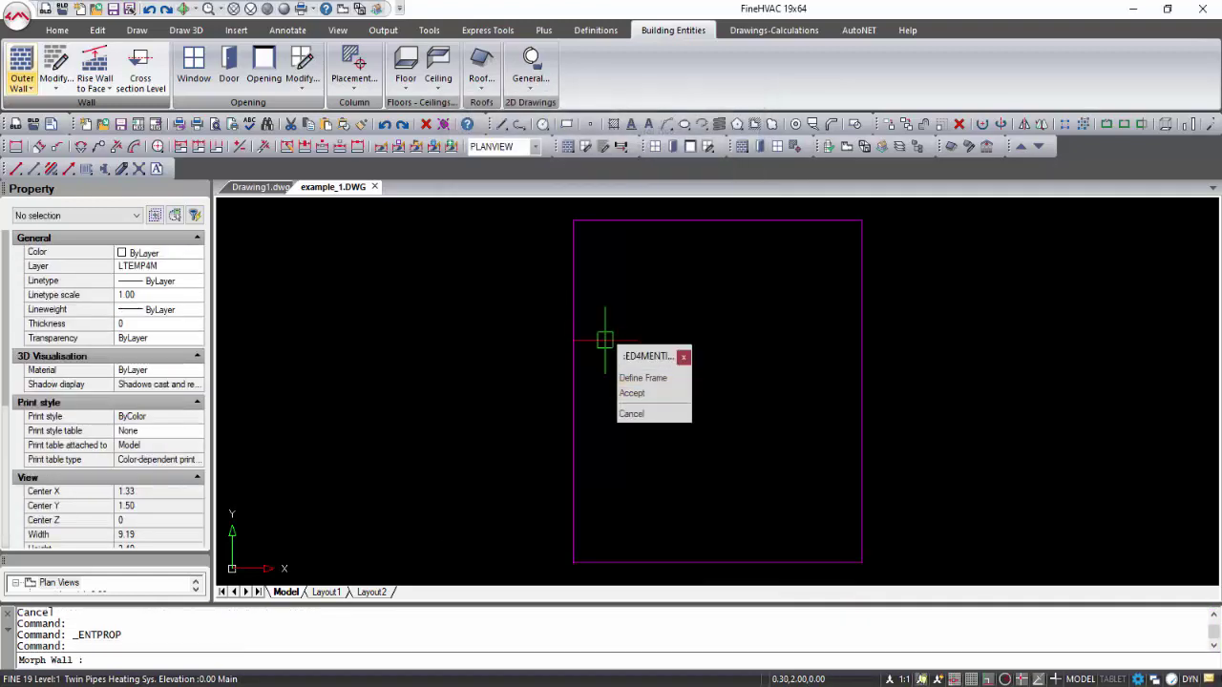
# Define a wall frame along the existing sides and base with two raised points forming a sloped top, and save the morph.
pyautogui.click(658, 380)
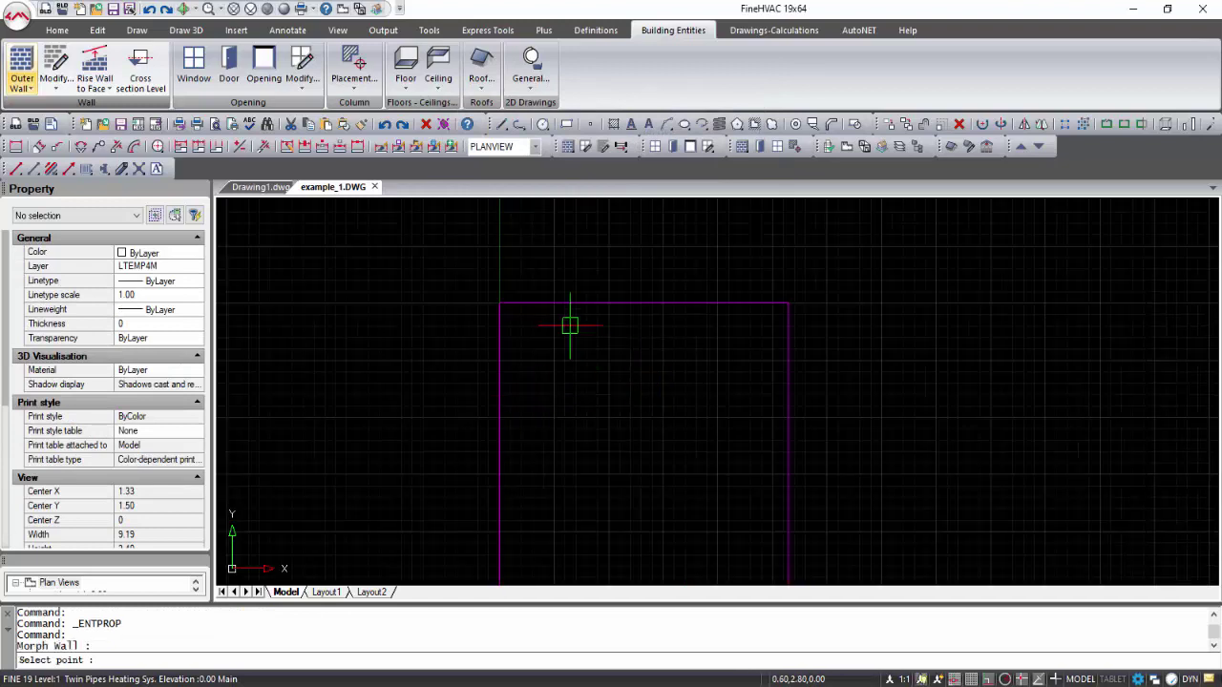
pyautogui.click(516, 304)
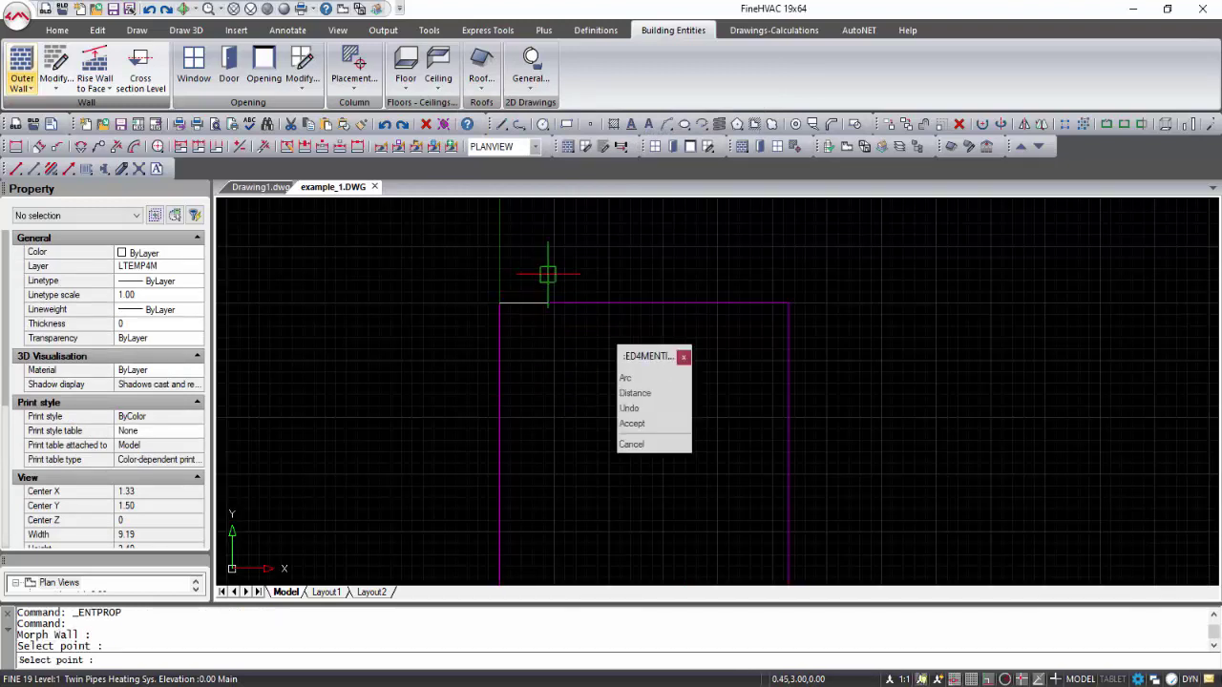
pyautogui.press('F8')
pyautogui.click(570, 242)
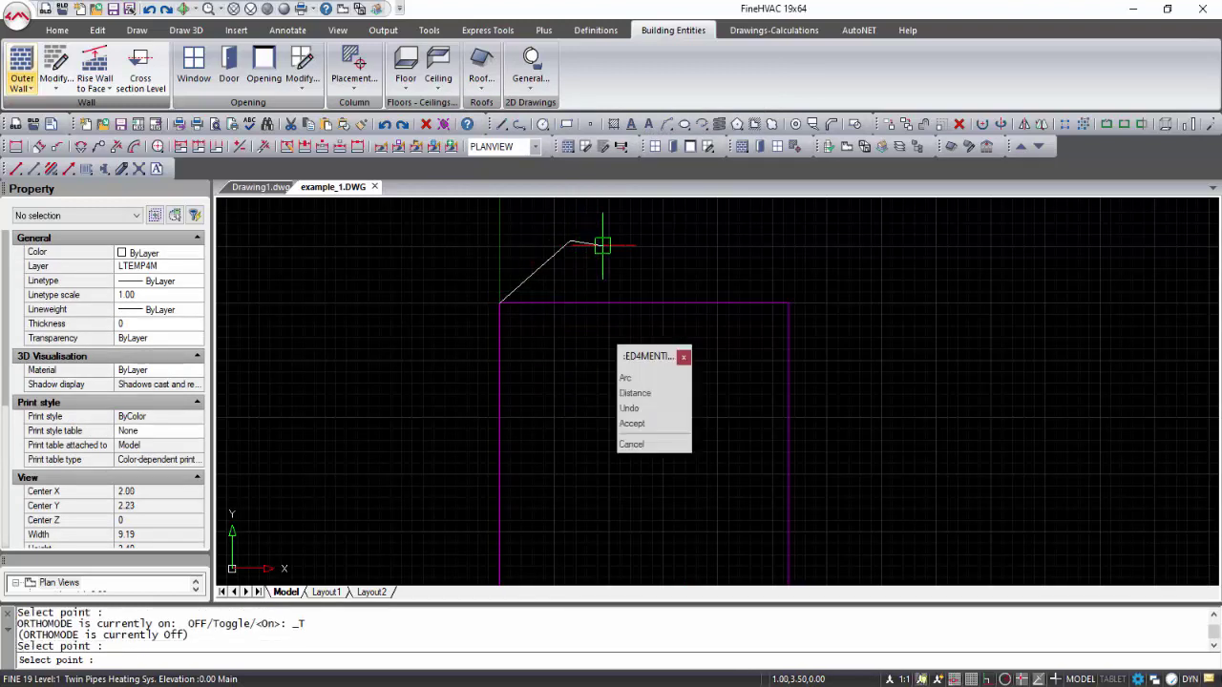
pyautogui.click(778, 298)
pyautogui.moveTo(778, 439); pyautogui.dragTo(795, 392, button='middle')
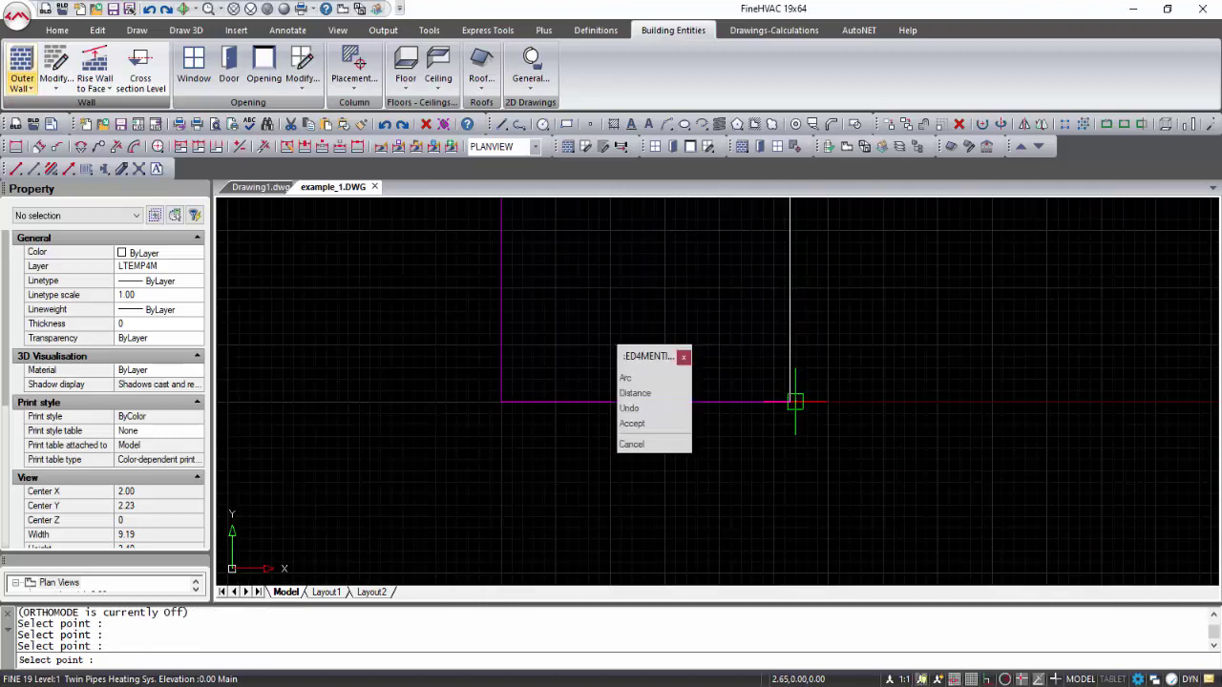
pyautogui.click(792, 401)
pyautogui.moveTo(505, 405)
pyautogui.mouseDown(button='middle')
pyautogui.moveTo(440, 583)
pyautogui.moveTo(440, 534)
pyautogui.mouseUp(button='middle')
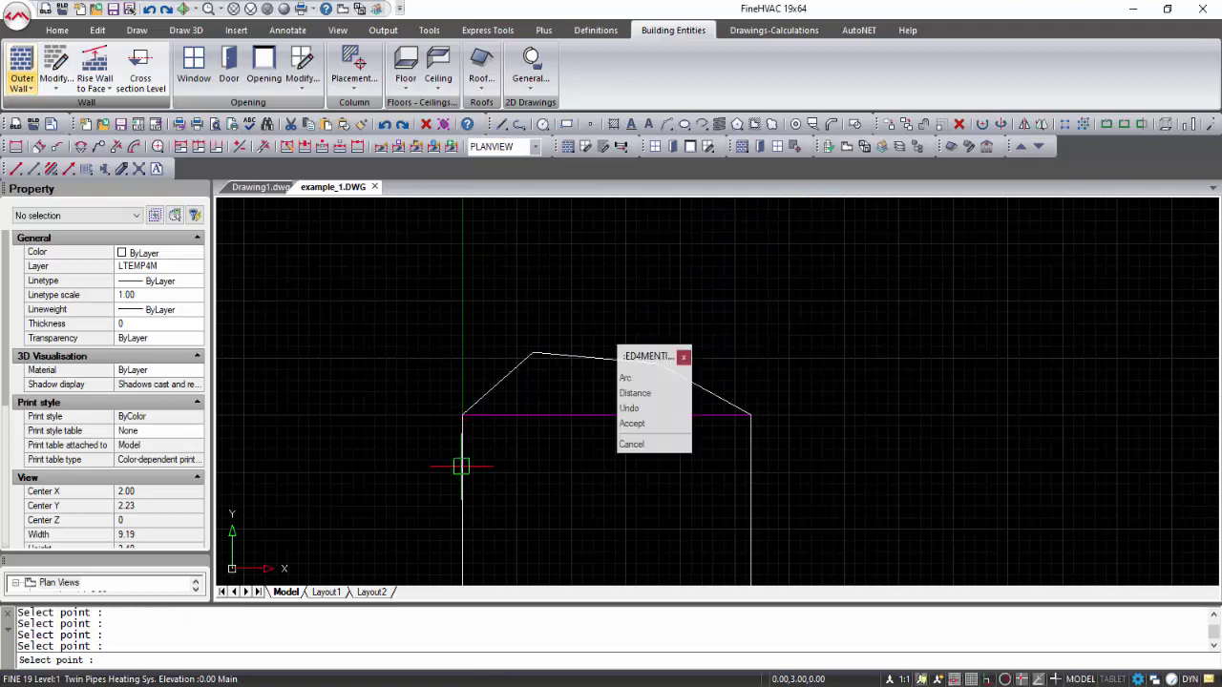
pyautogui.click(631, 423)
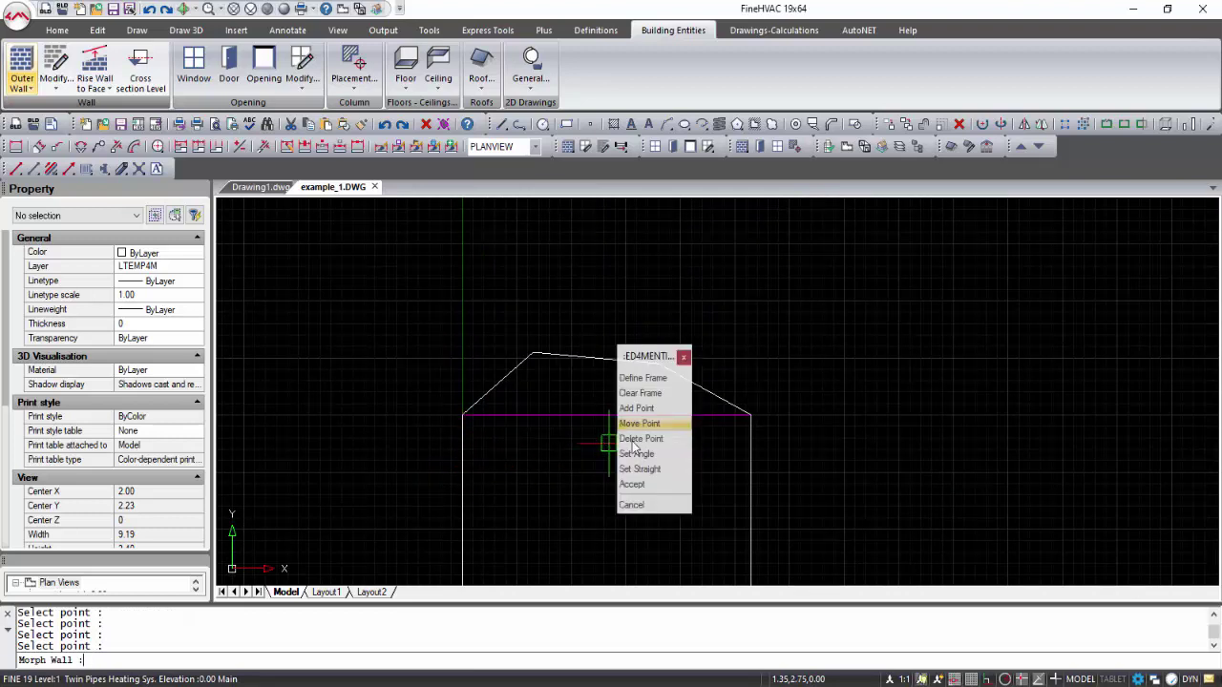
pyautogui.click(630, 483)
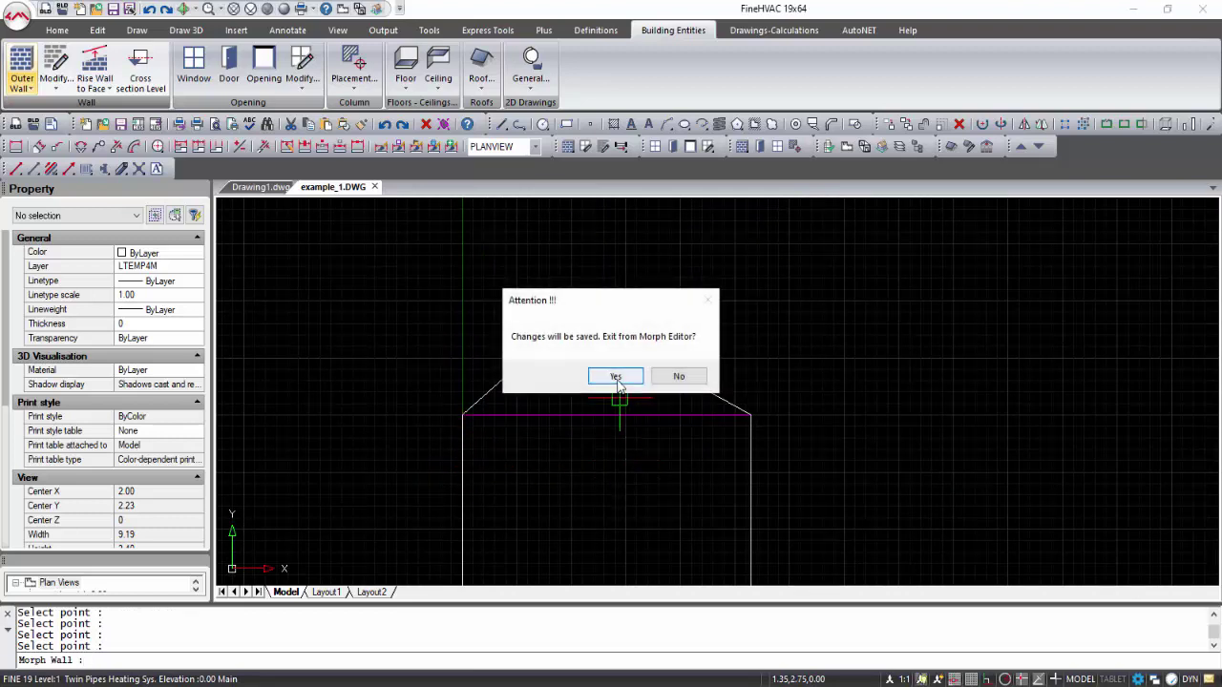
pyautogui.click(616, 377)
pyautogui.click(577, 515)
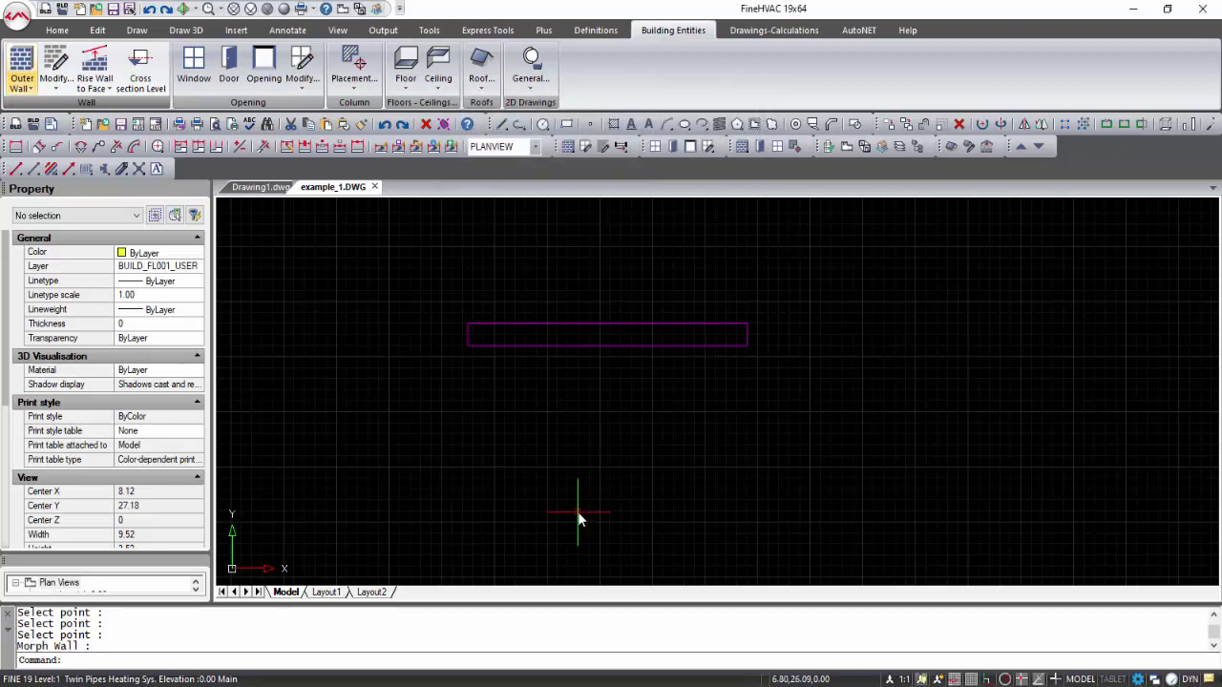
# View the morphed wall in 3D with the Realistic visual style and orbit around it.
pyautogui.click(325, 9)
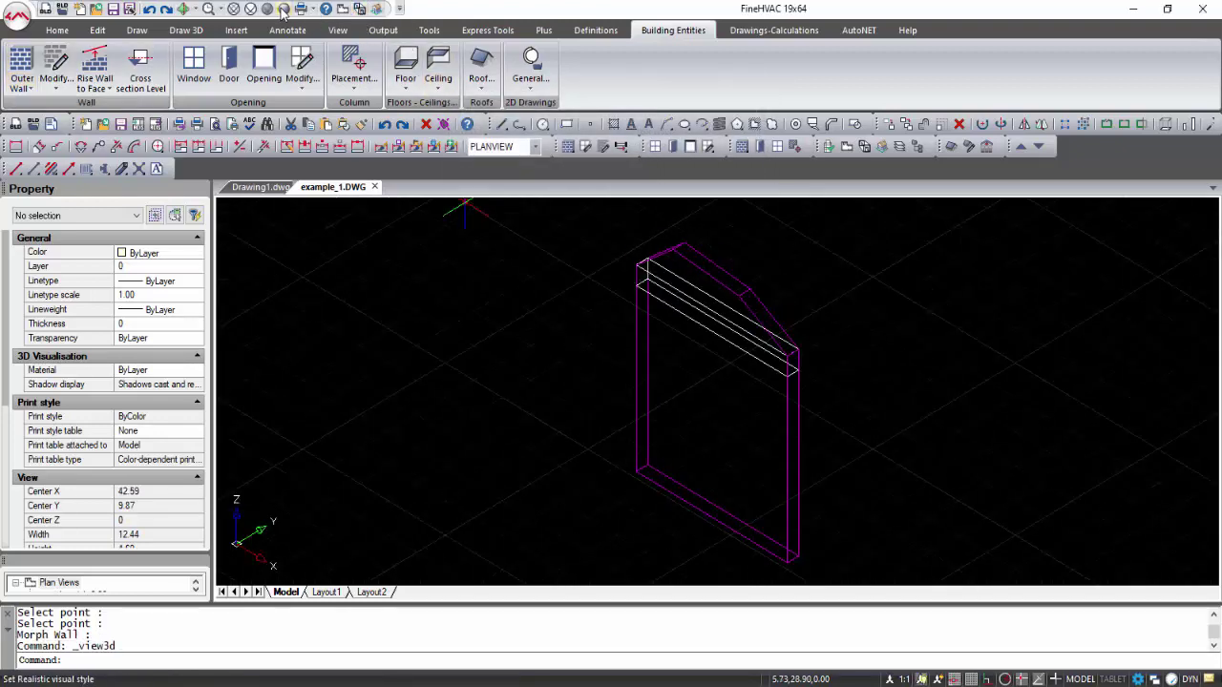
pyautogui.click(284, 9)
pyautogui.moveTo(523, 324)
pyautogui.keyDown('shift'); pyautogui.mouseDown(button='middle')
pyautogui.moveTo(627, 308)
pyautogui.moveTo(855, 318)
pyautogui.mouseUp(button='middle'); pyautogui.keyUp('shift')
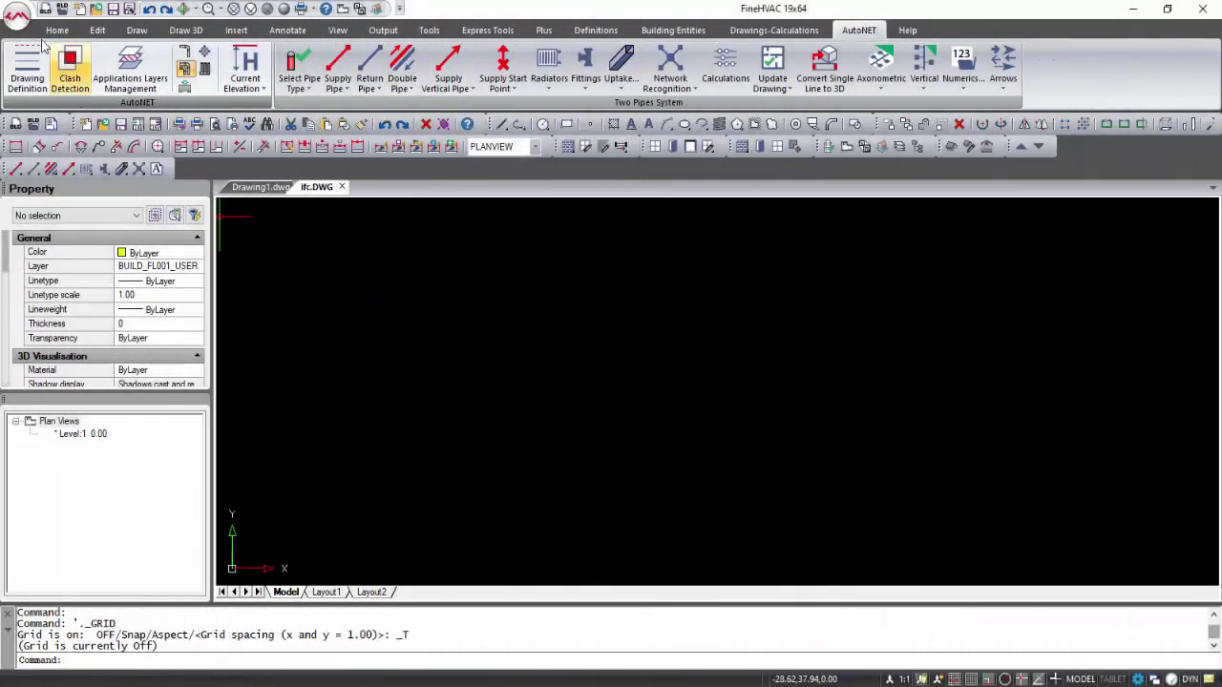
# Import an IFC file from the Desktop with all available elements, including building, furniture and other elements.
pyautogui.click(17, 17)
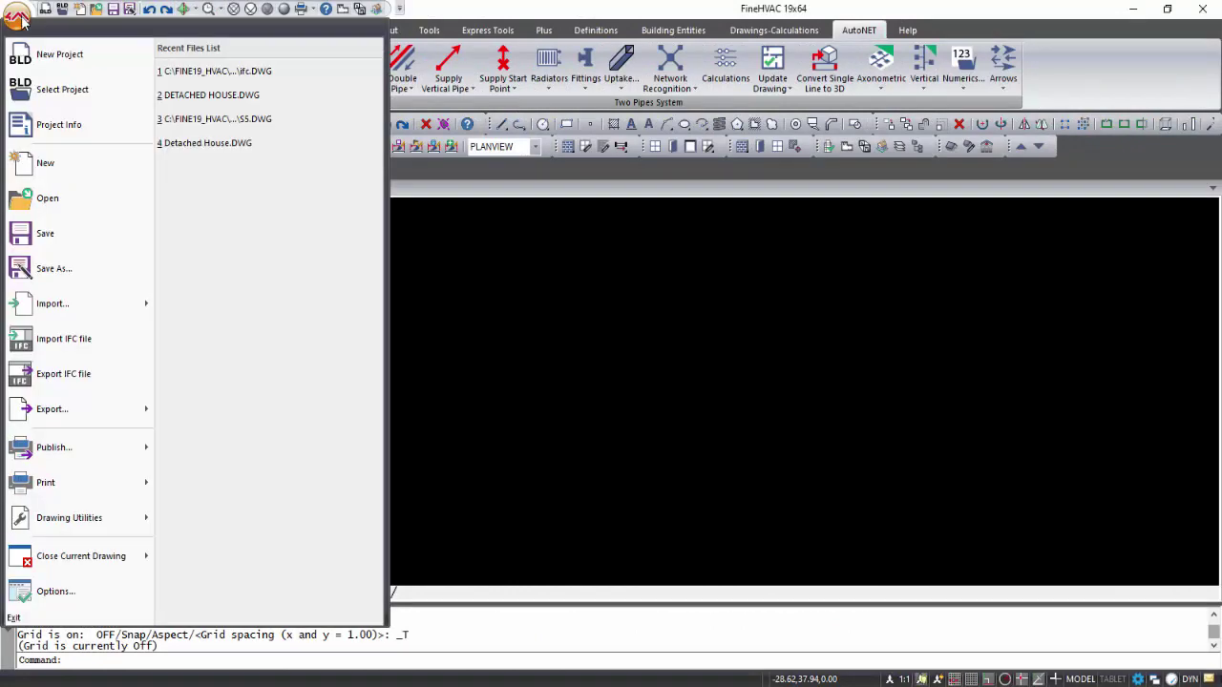
pyautogui.click(66, 339)
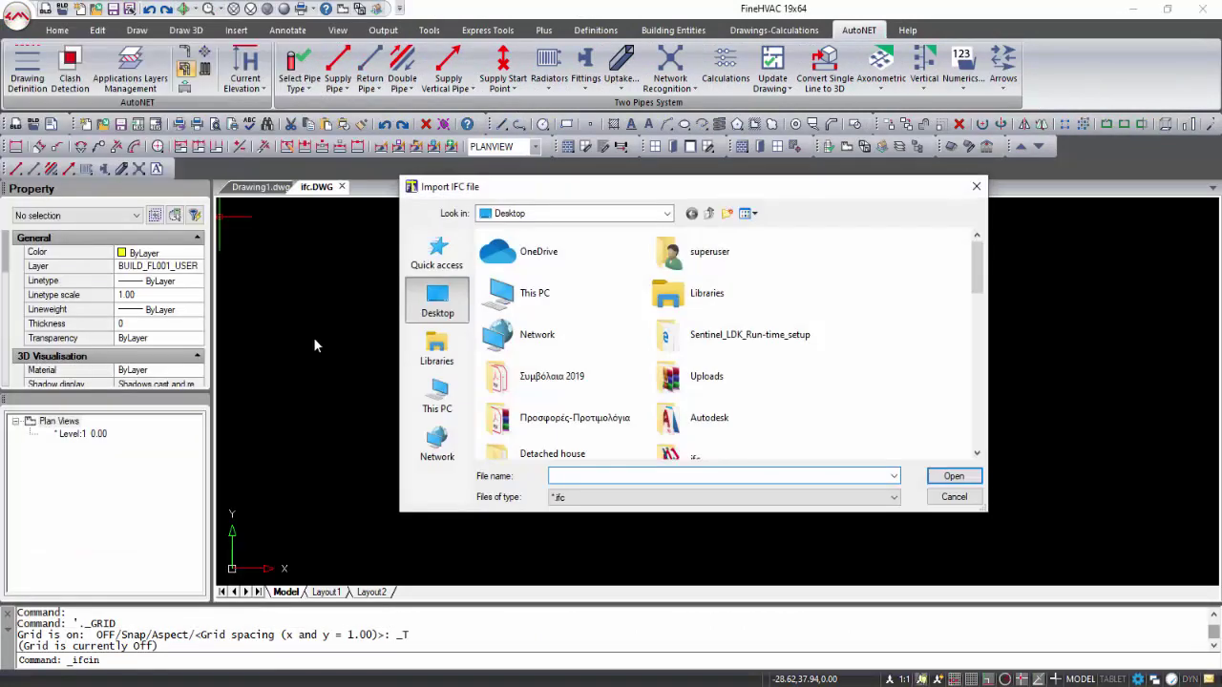
pyautogui.scroll(-5, 725, 344)
pyautogui.click(739, 395)
pyautogui.click(940, 476)
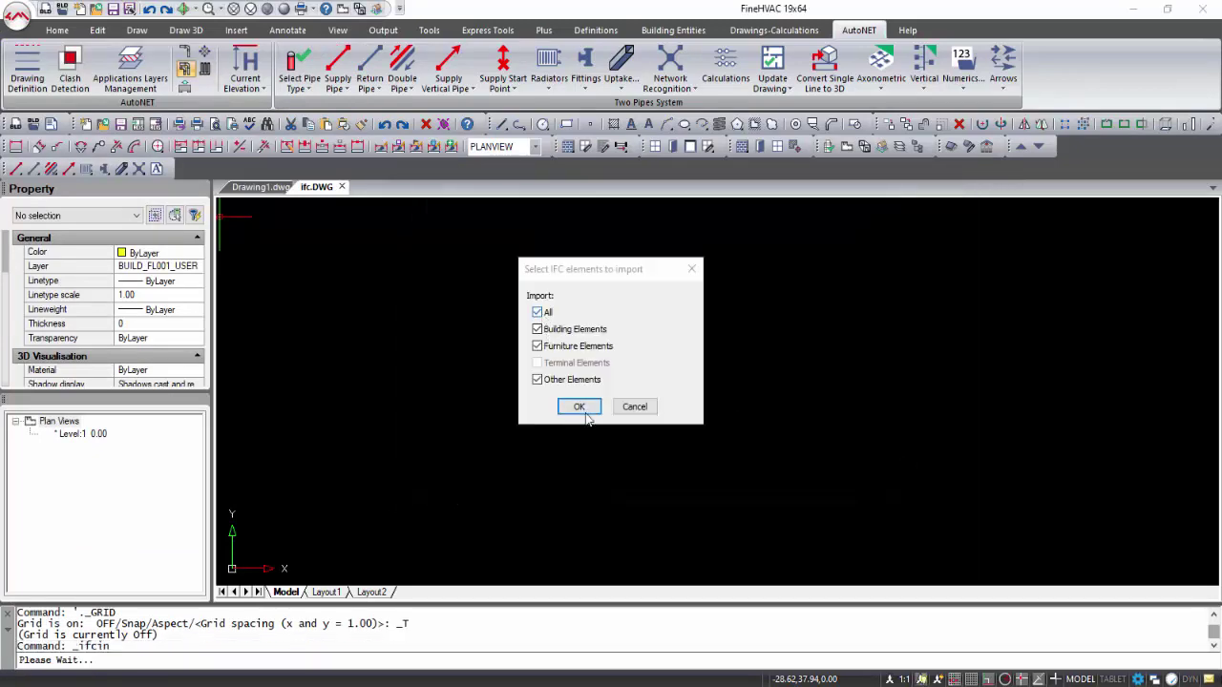
pyautogui.click(580, 407)
pyautogui.click(810, 465)
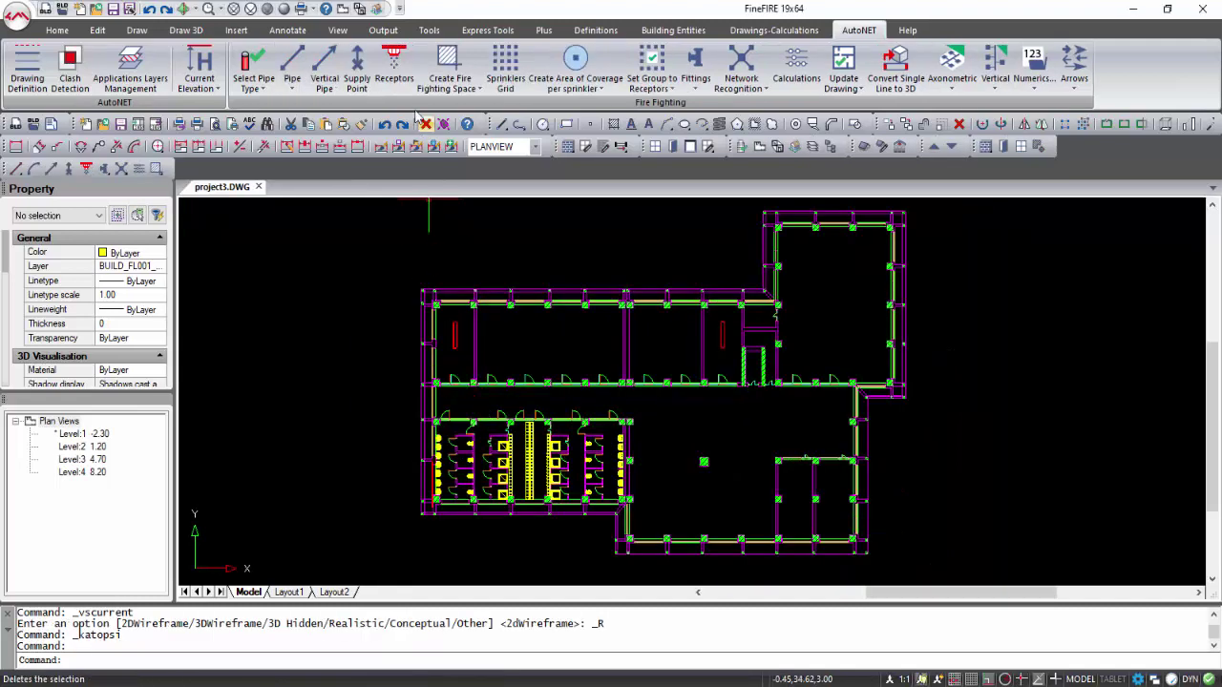
# View the project3.DWG building in 3D with the Realistic visual style and orbit around it.
pyautogui.click(379, 10)
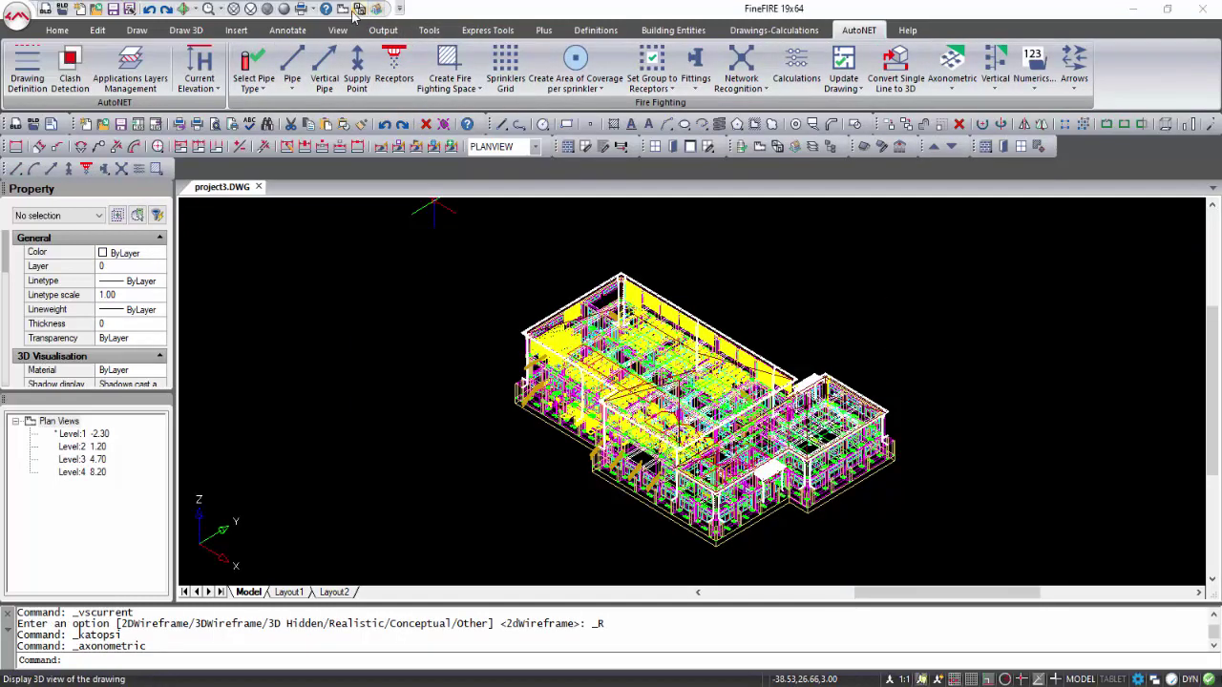
pyautogui.click(285, 10)
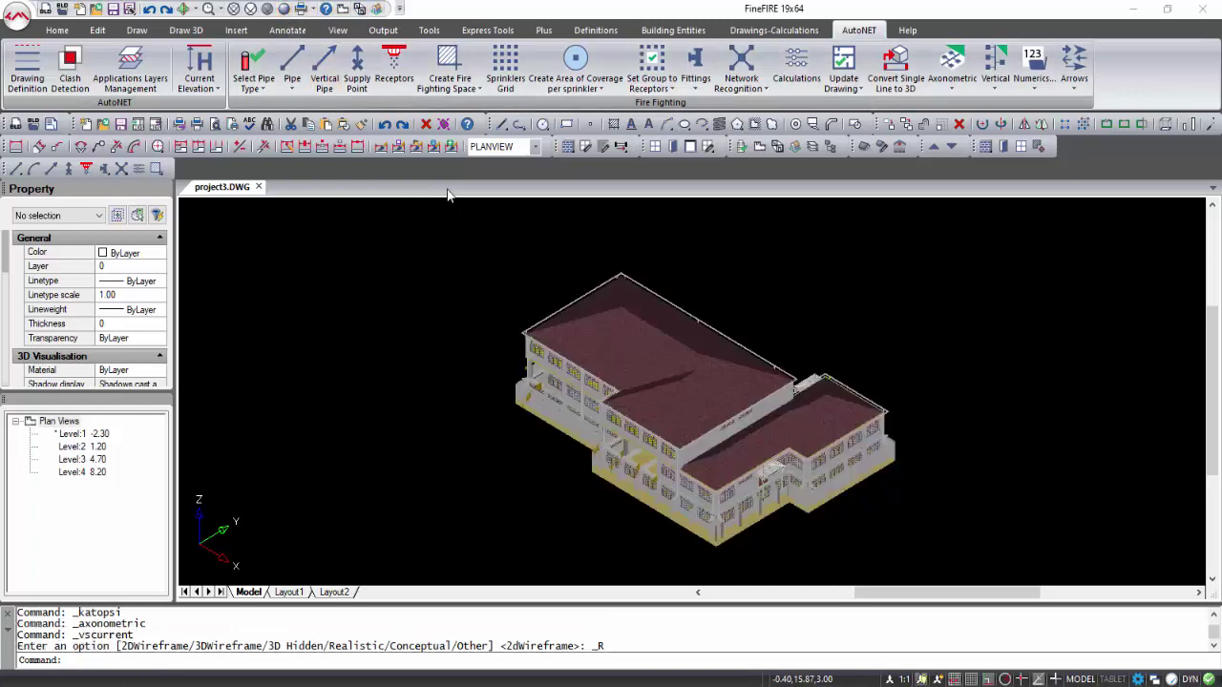
pyautogui.scroll(2, 640, 454)
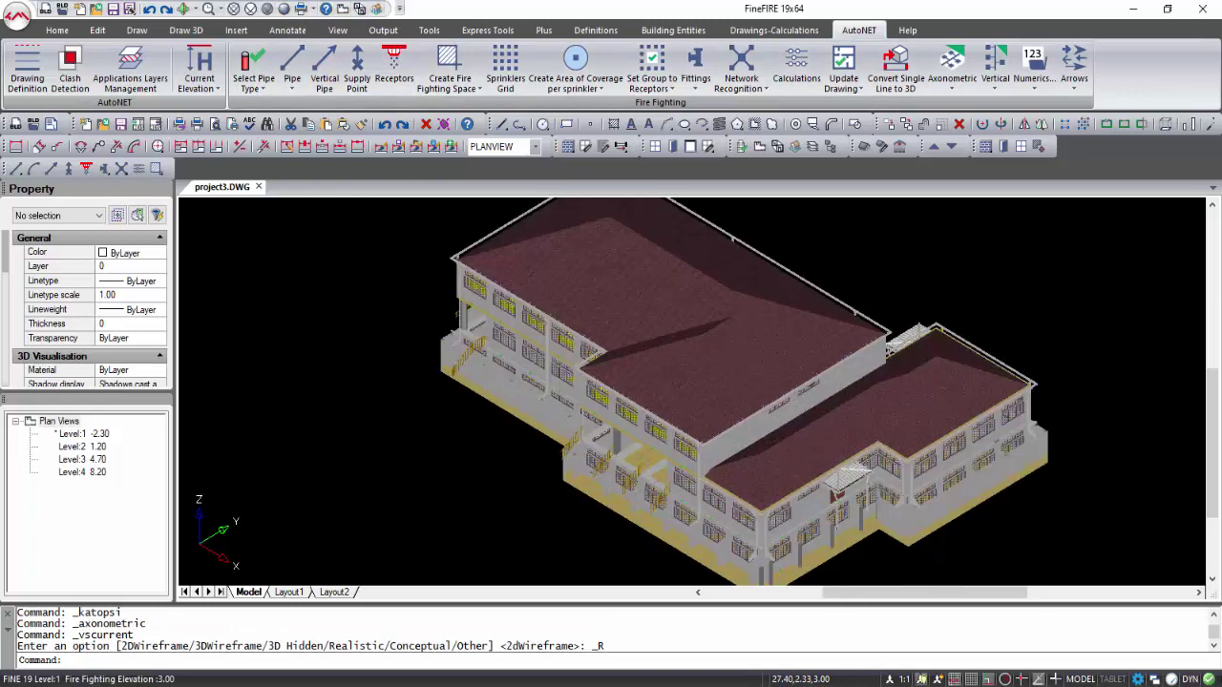
pyautogui.moveTo(681, 487)
pyautogui.keyDown('shift'); pyautogui.mouseDown(button='middle')
pyautogui.moveTo(892, 499)
pyautogui.moveTo(1077, 468)
pyautogui.moveTo(1218, 463)
pyautogui.mouseUp(button='middle'); pyautogui.keyUp('shift')
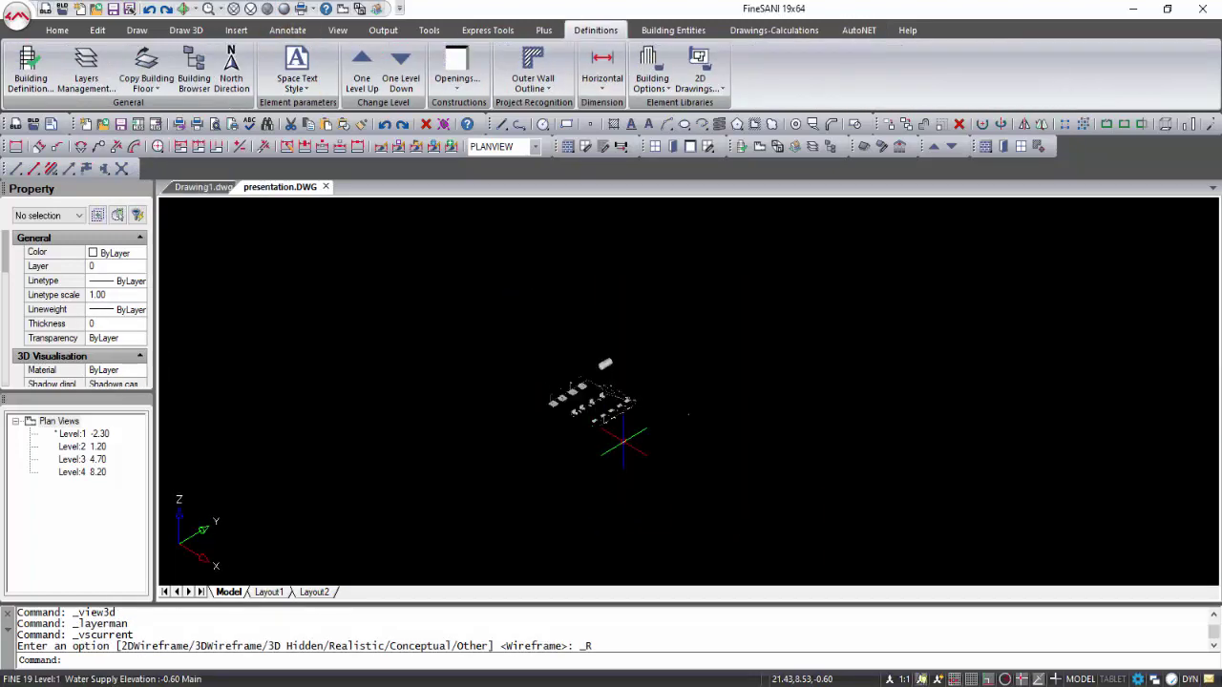
# Examine the sanitary fixtures and their connecting pipes in presentation.DWG up close in 3D.
pyautogui.scroll(5, 687, 414)
pyautogui.keyDown('shift'); pyautogui.moveTo(499, 376); pyautogui.dragTo(559, 367, button='middle'); pyautogui.keyUp('shift')
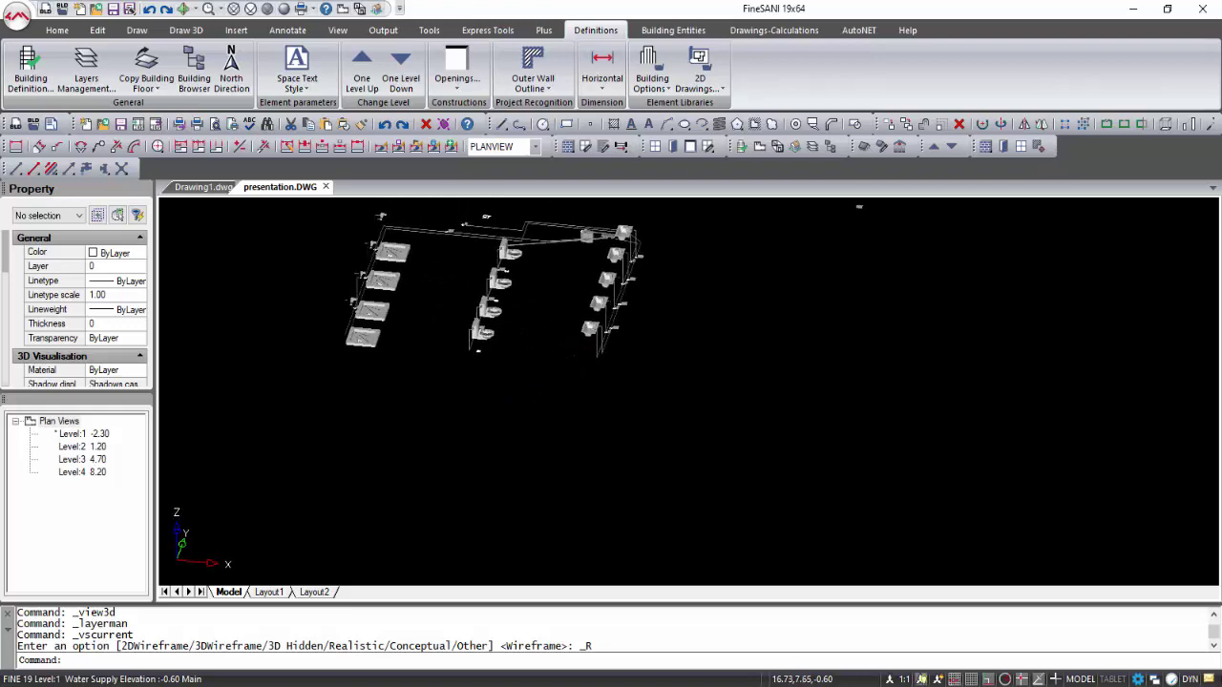
pyautogui.scroll(6, 512, 324)
pyautogui.keyDown('shift'); pyautogui.moveTo(480, 368); pyautogui.dragTo(433, 369, button='middle'); pyautogui.keyUp('shift')
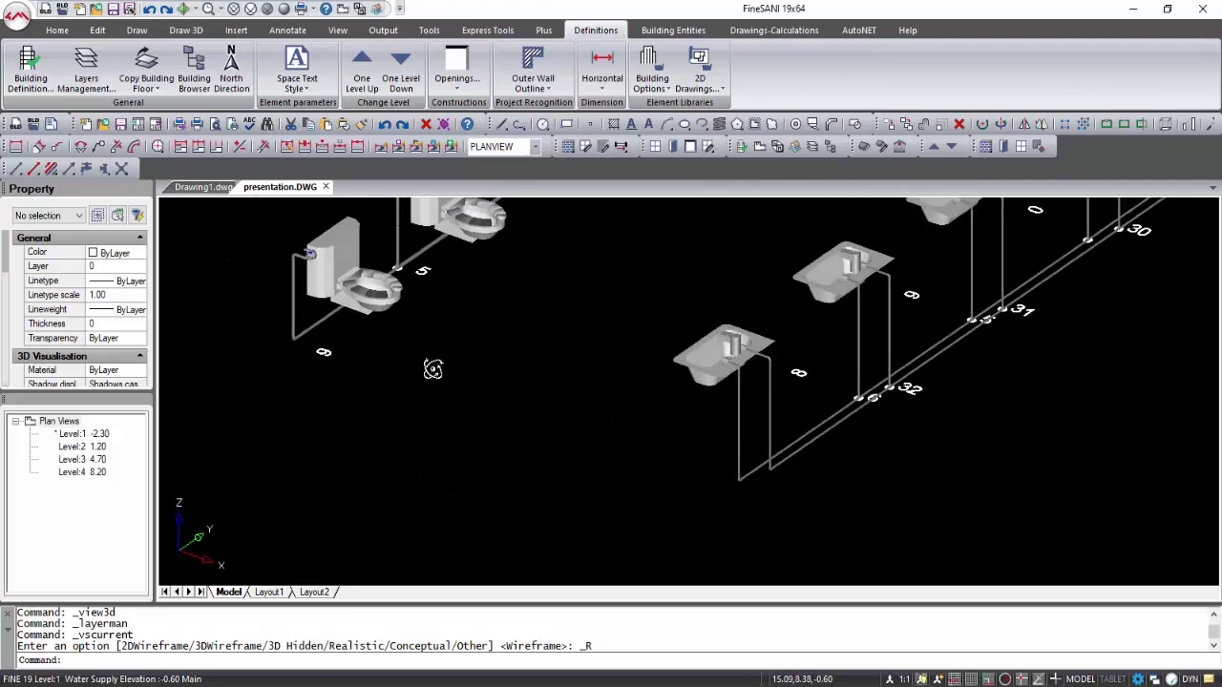
pyautogui.scroll(-8, 530, 343)
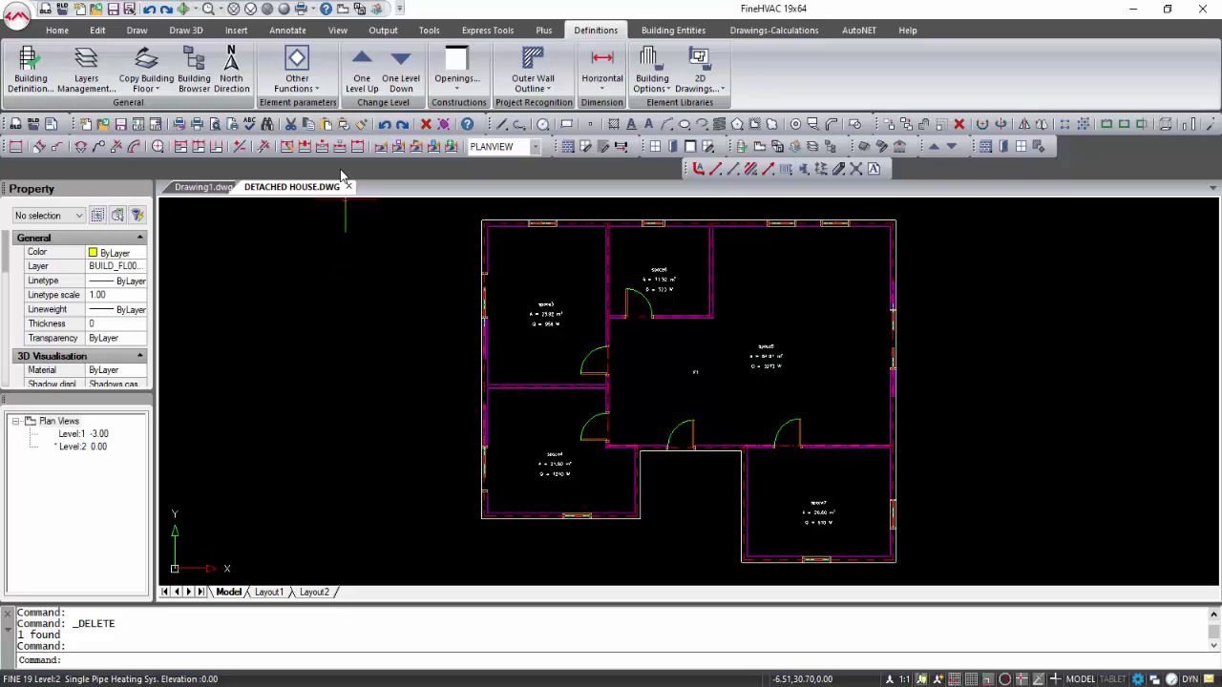
# Review the thermal losses options for walls to other heated spaces in the drawing's Attributes and accept them.
pyautogui.click(297, 77)
pyautogui.click(324, 492)
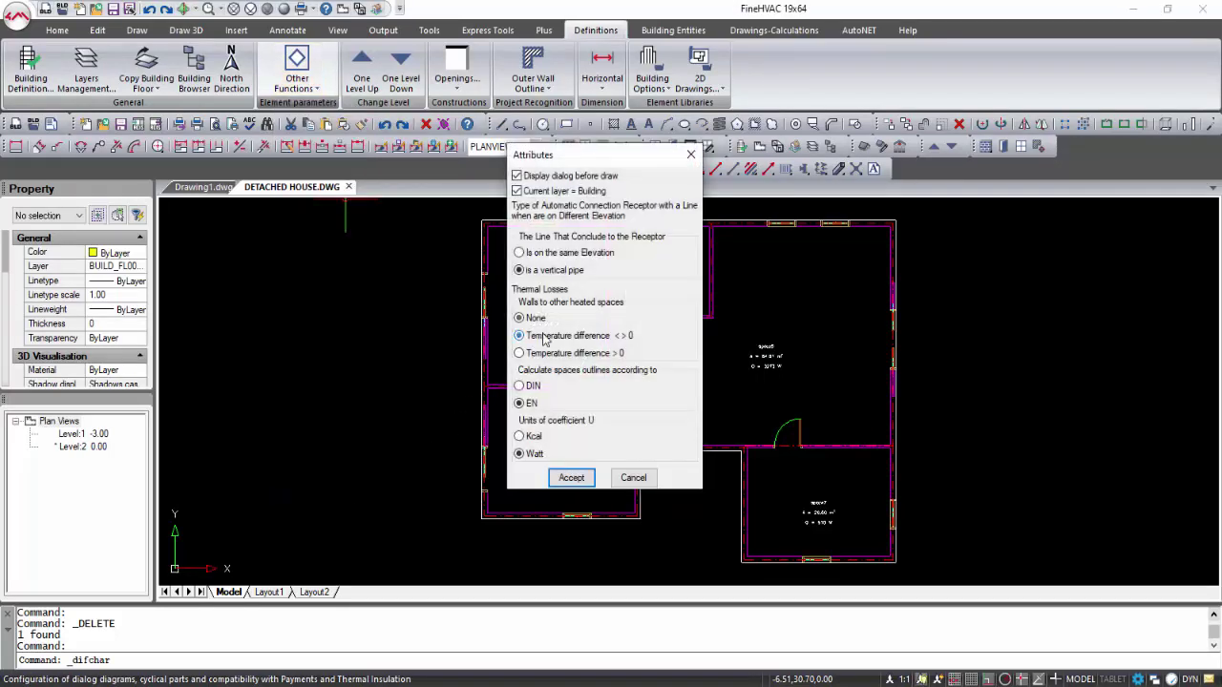
pyautogui.click(572, 478)
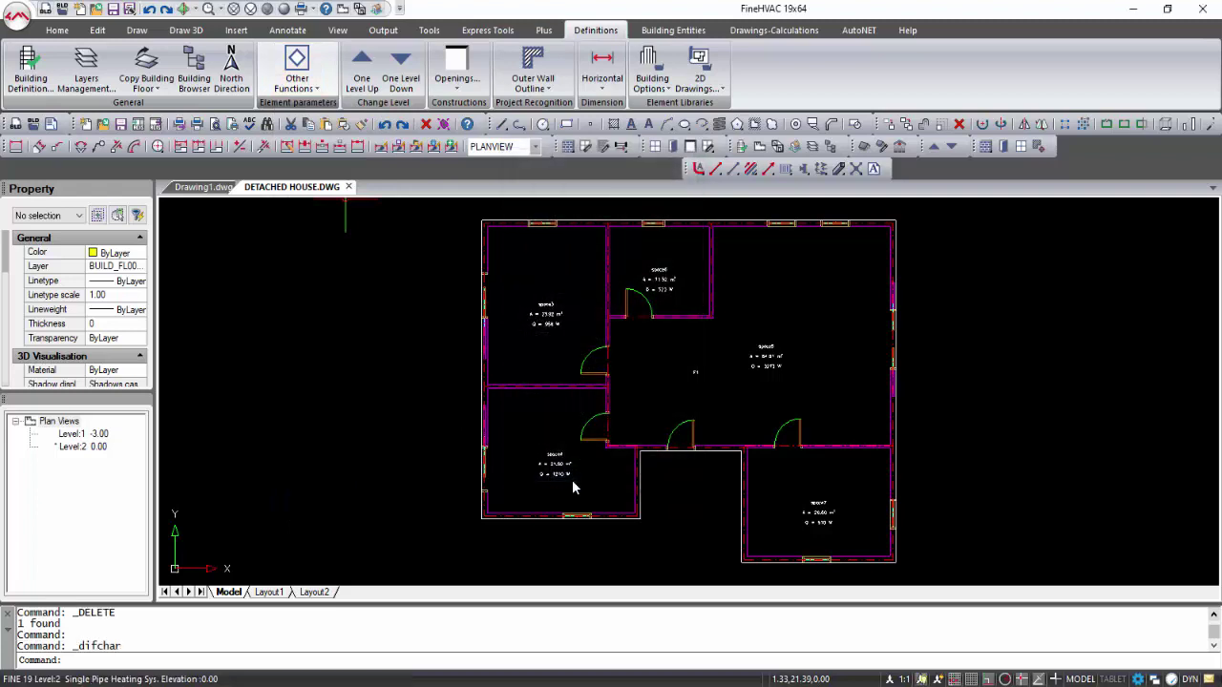
# Review the temperature and relative humidity data of space3 and space4 on level 2 and accept the table.
pyautogui.click(761, 33)
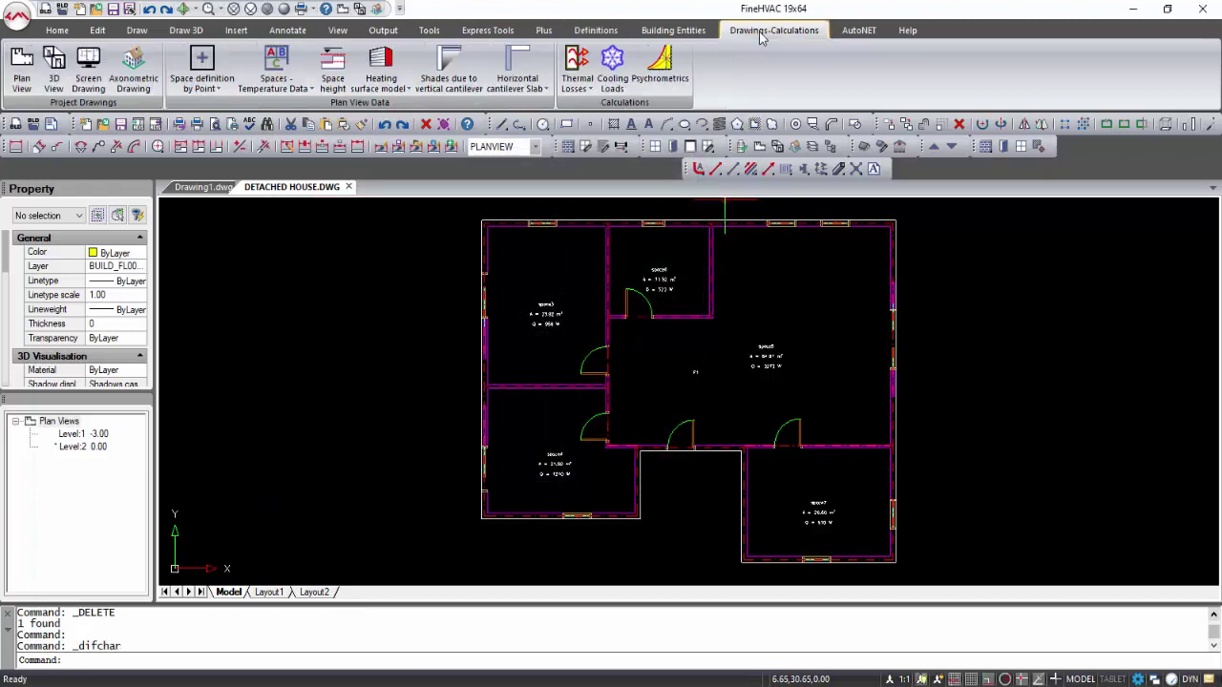
pyautogui.click(286, 84)
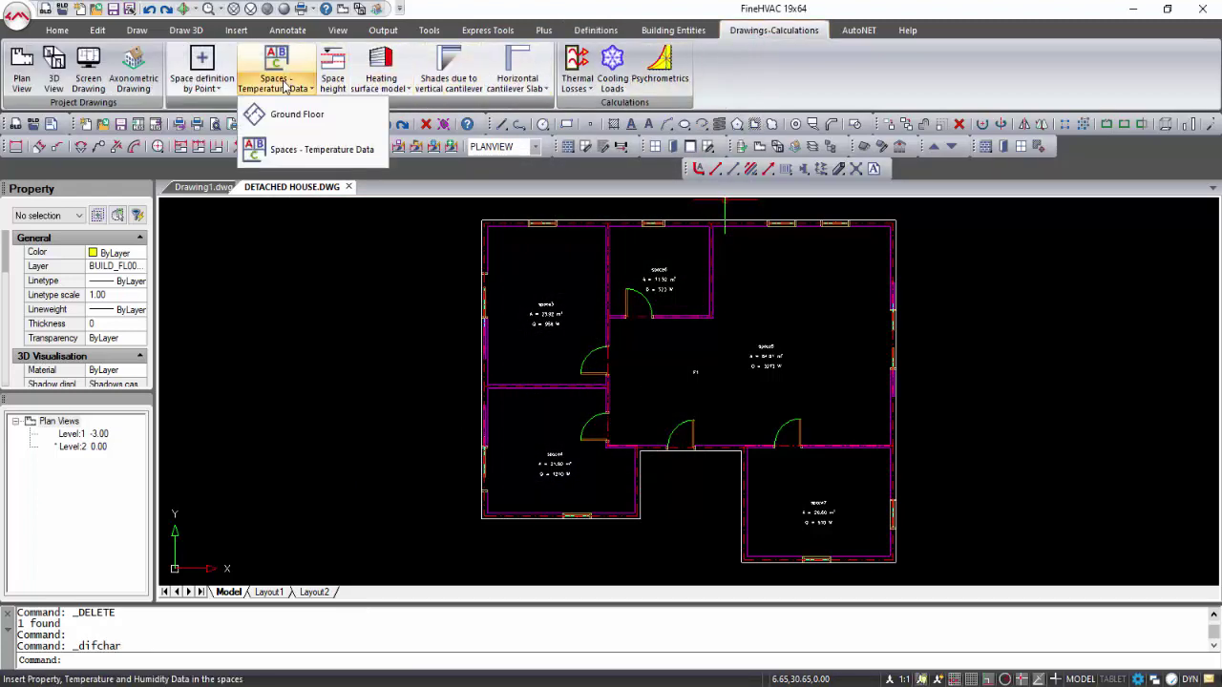
pyautogui.click(290, 149)
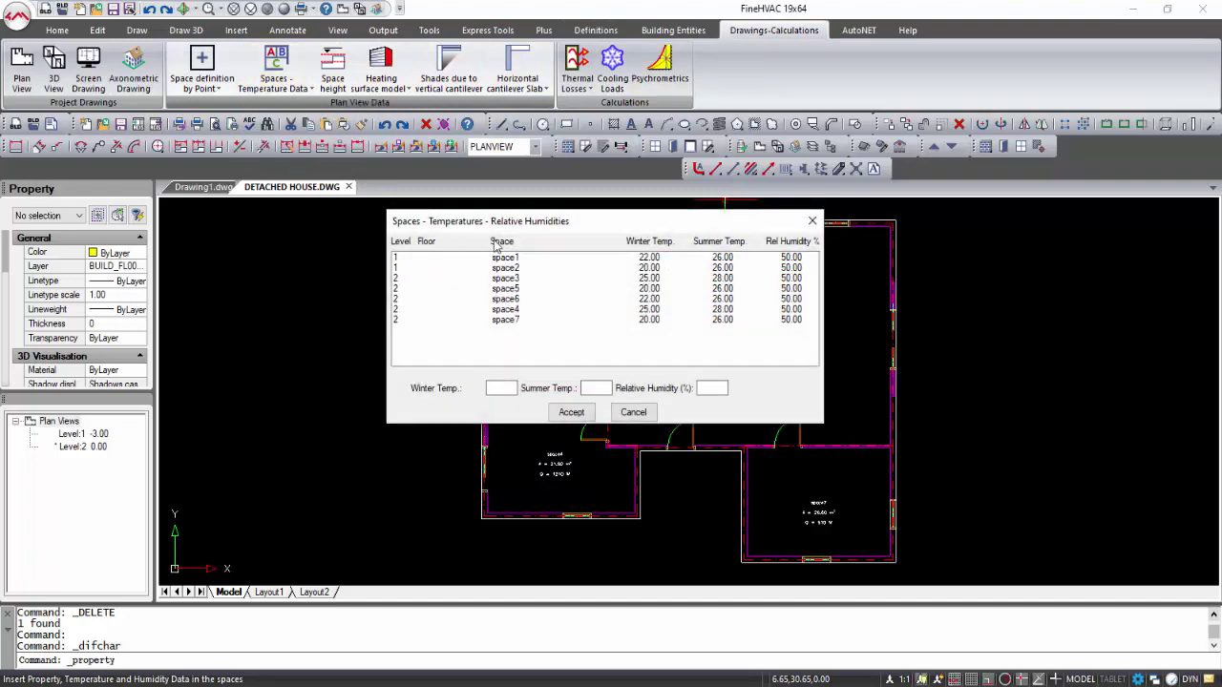
pyautogui.click(647, 277)
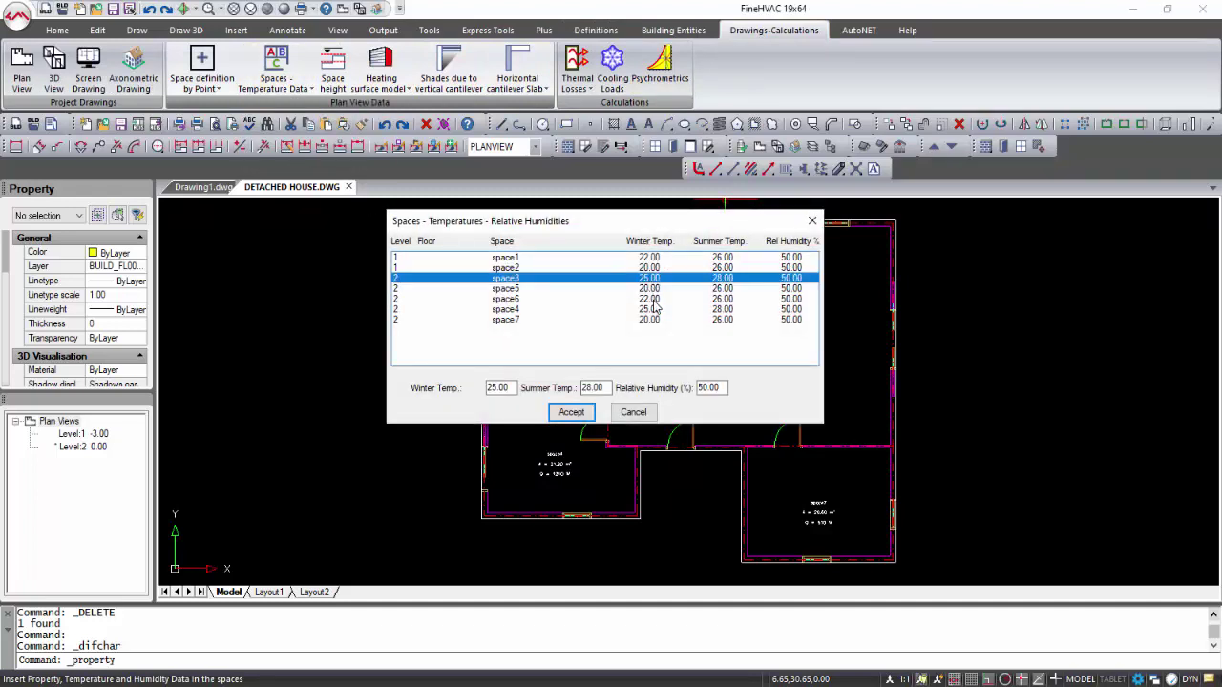
pyautogui.click(656, 309)
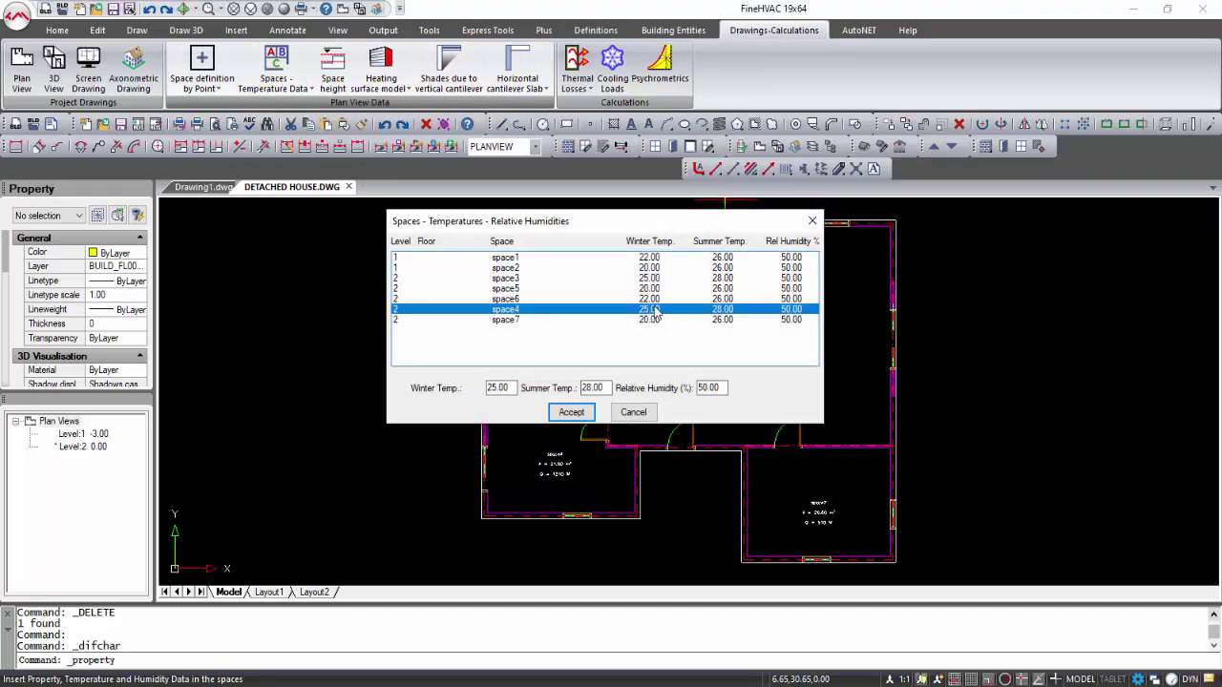
pyautogui.click(571, 411)
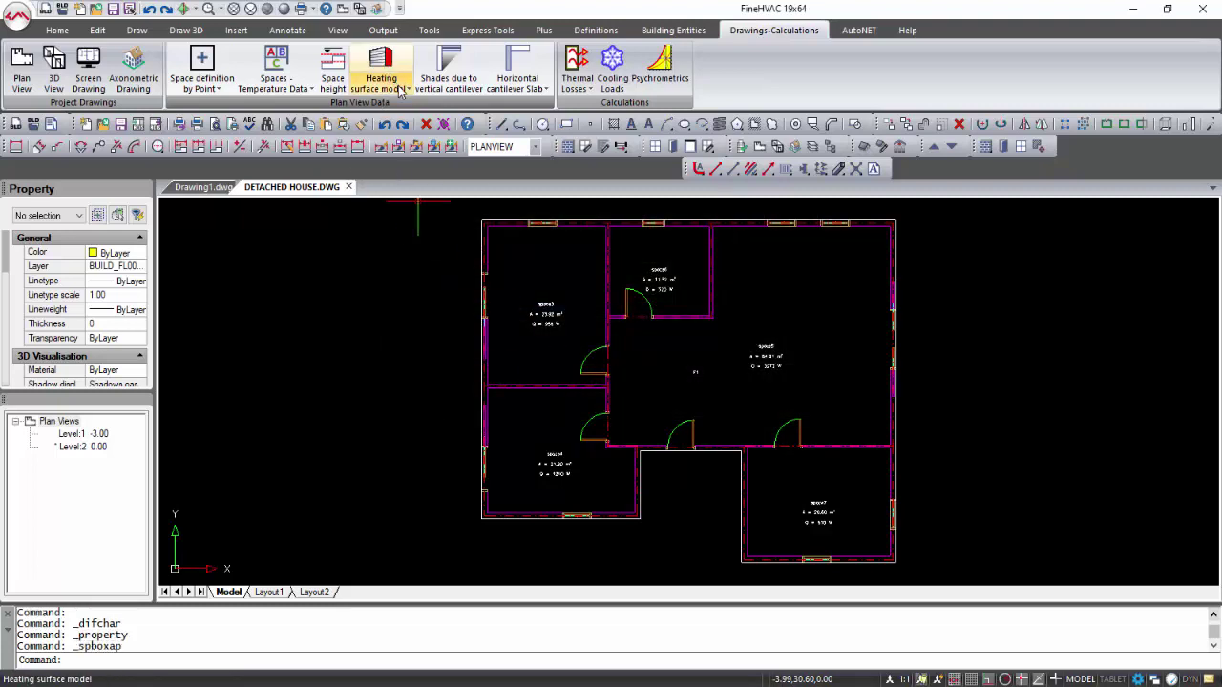
# Generate the cooling surface model and view the house surfaces in 3D with the Conceptual visual style.
pyautogui.click(401, 89)
pyautogui.click(408, 118)
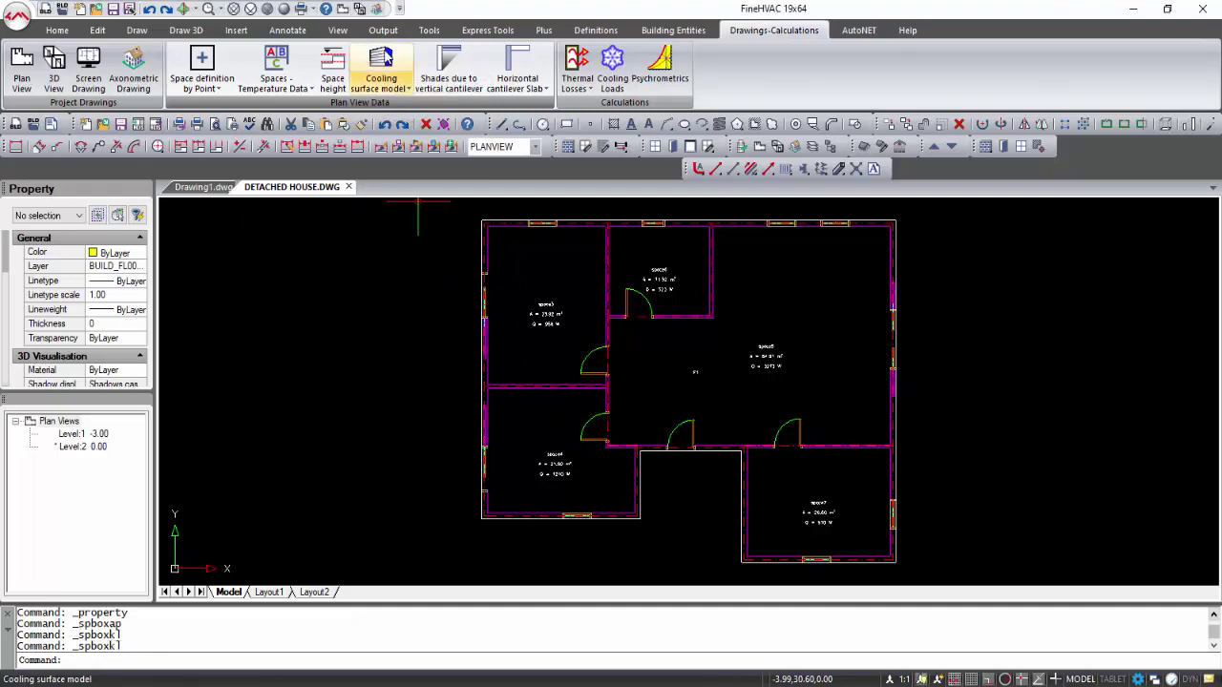
pyautogui.click(361, 9)
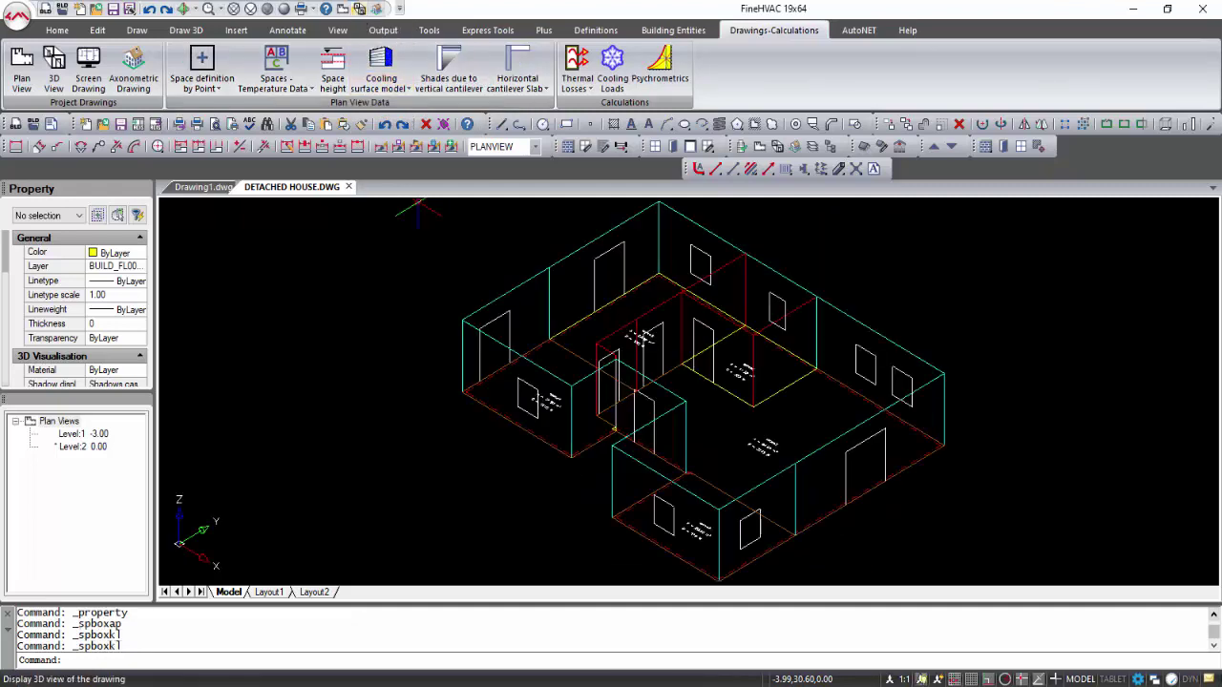
pyautogui.click(272, 11)
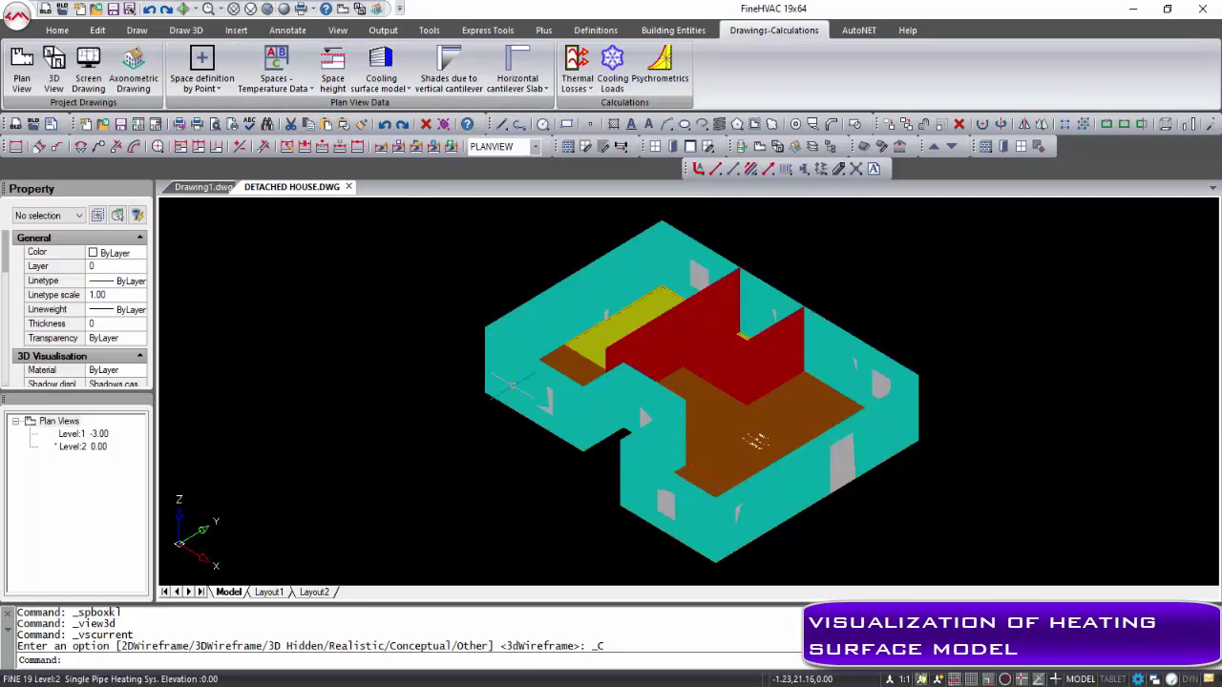
pyautogui.moveTo(512, 384)
pyautogui.keyDown('shift'); pyautogui.mouseDown(button='middle')
pyautogui.moveTo(603, 420)
pyautogui.moveTo(659, 423)
pyautogui.moveTo(755, 398)
pyautogui.moveTo(772, 378)
pyautogui.moveTo(704, 409)
pyautogui.moveTo(551, 396)
pyautogui.mouseUp(button='middle'); pyautogui.keyUp('shift')
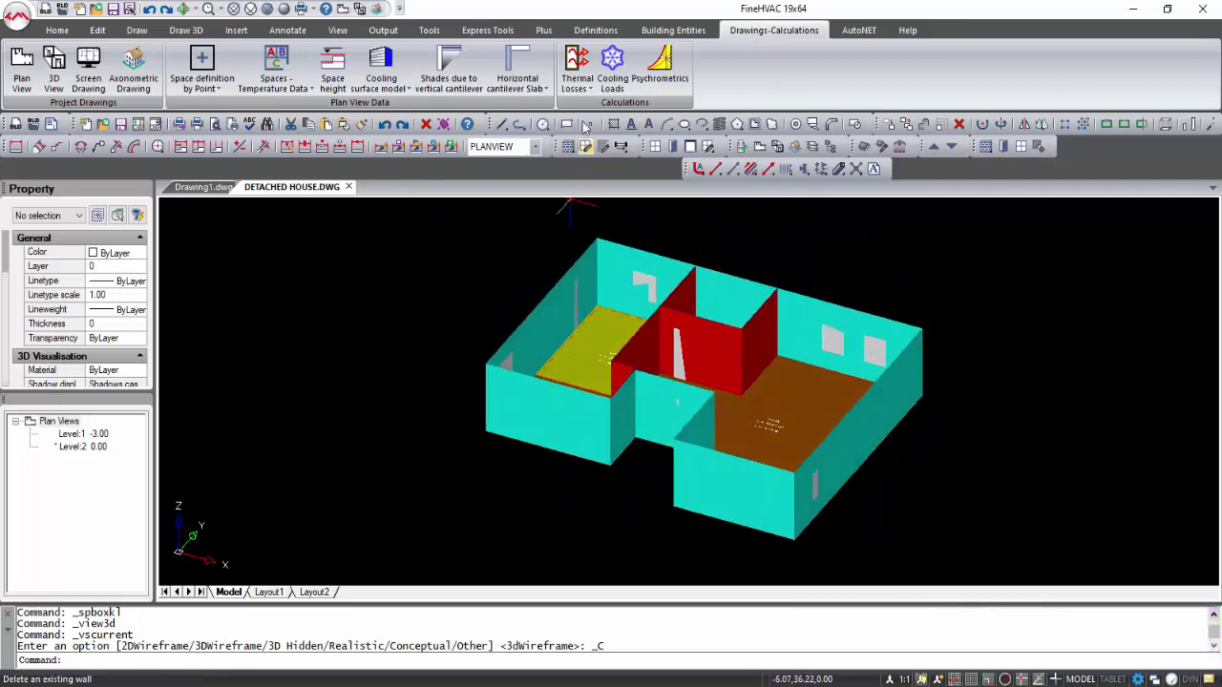
# Switch the 3D view layers from Thermal loses to Cooling loads, save the settings, and orbit around the model.
pyautogui.click(594, 33)
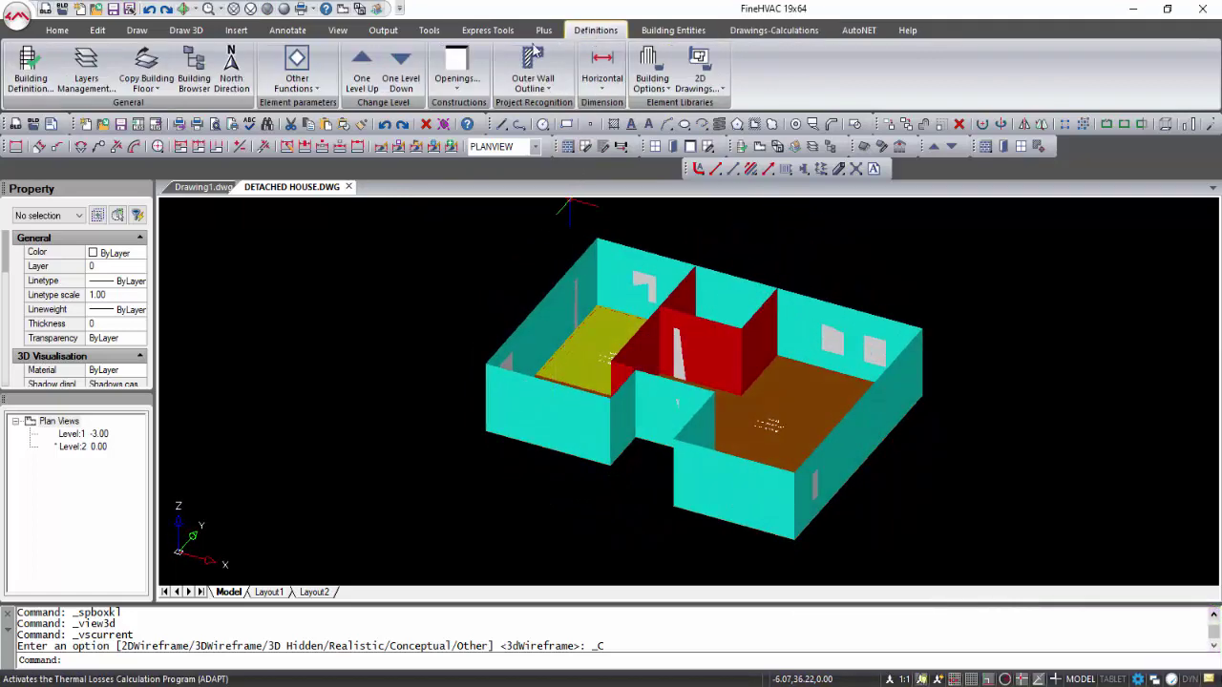
pyautogui.click(100, 68)
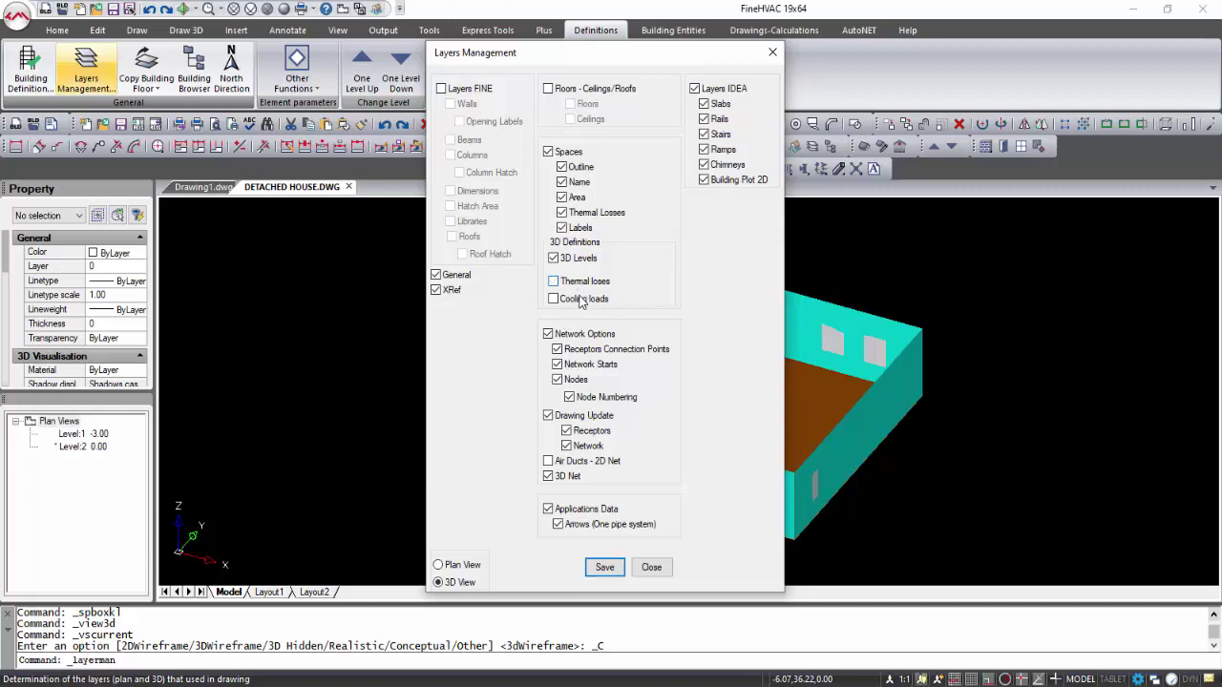
pyautogui.click(604, 568)
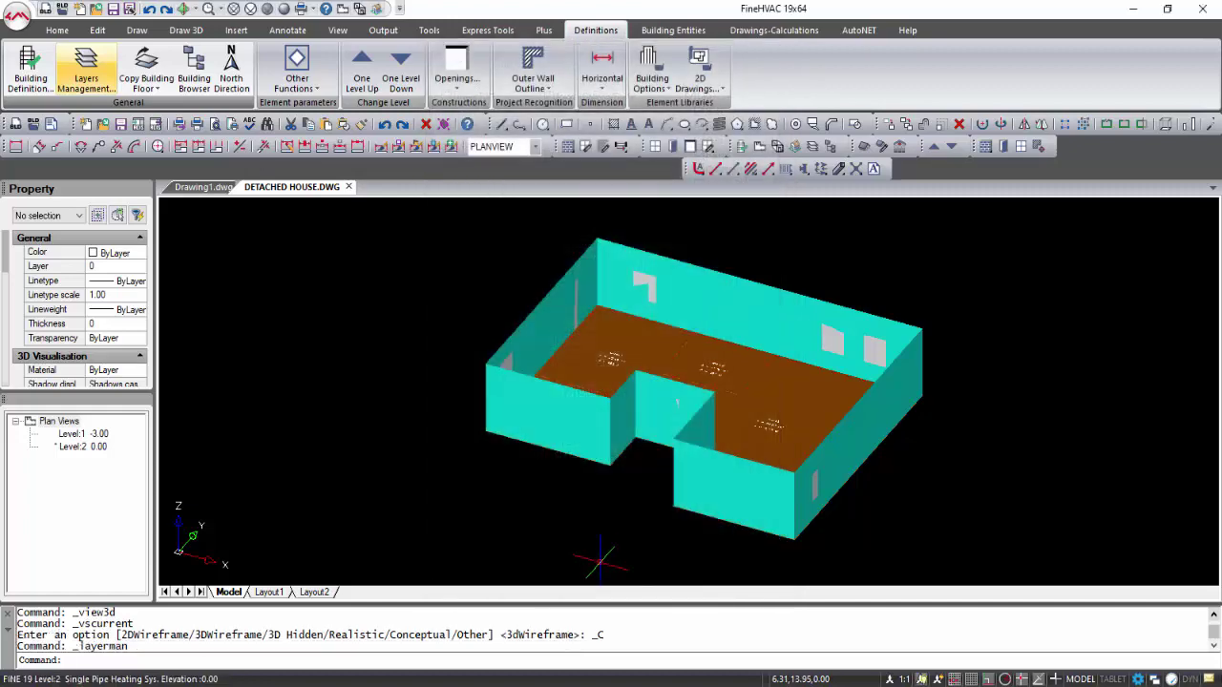
pyautogui.keyDown('shift'); pyautogui.moveTo(595, 536); pyautogui.dragTo(551, 522, button='middle'); pyautogui.keyUp('shift')
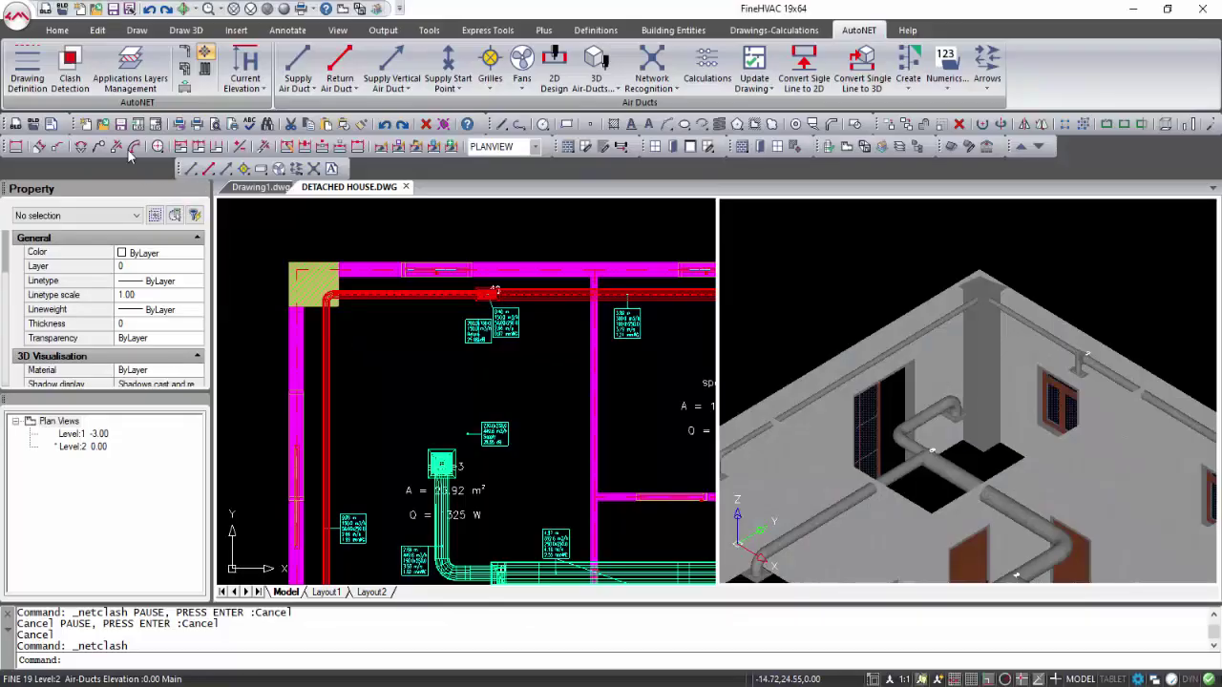
# Check the Air-Ducts 3D network for clashes with beams and columns, and inspect the first column clash up close.
pyautogui.click(71, 77)
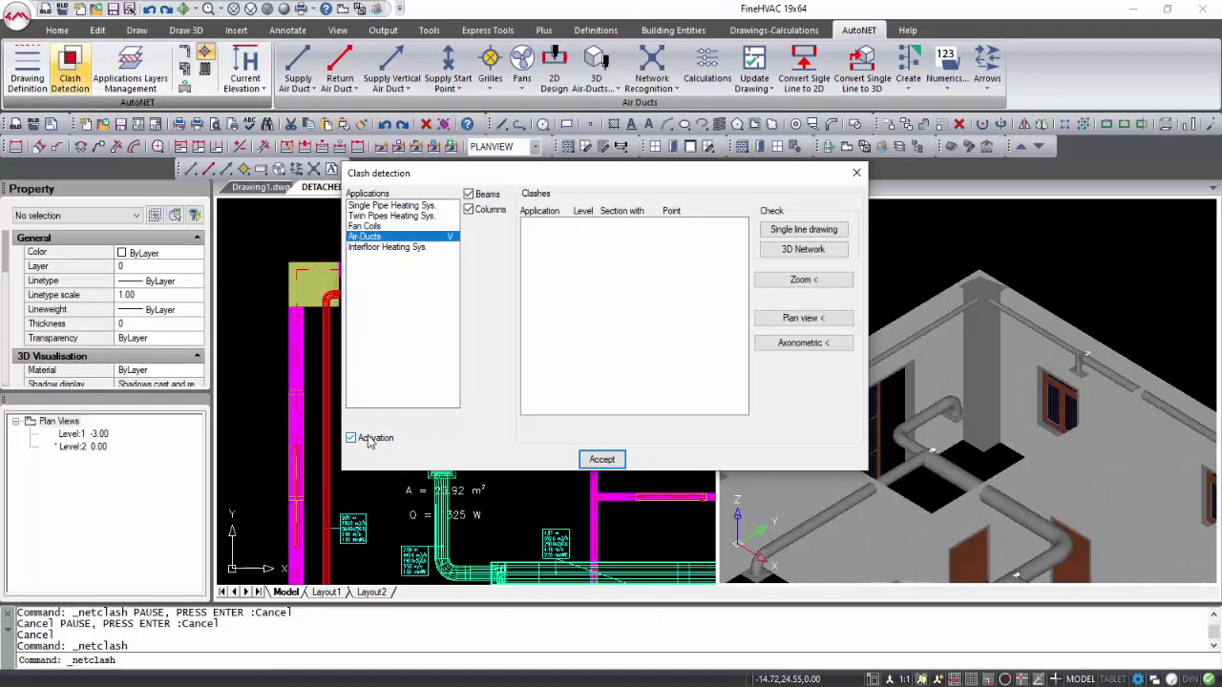
pyautogui.click(810, 247)
pyautogui.click(723, 265)
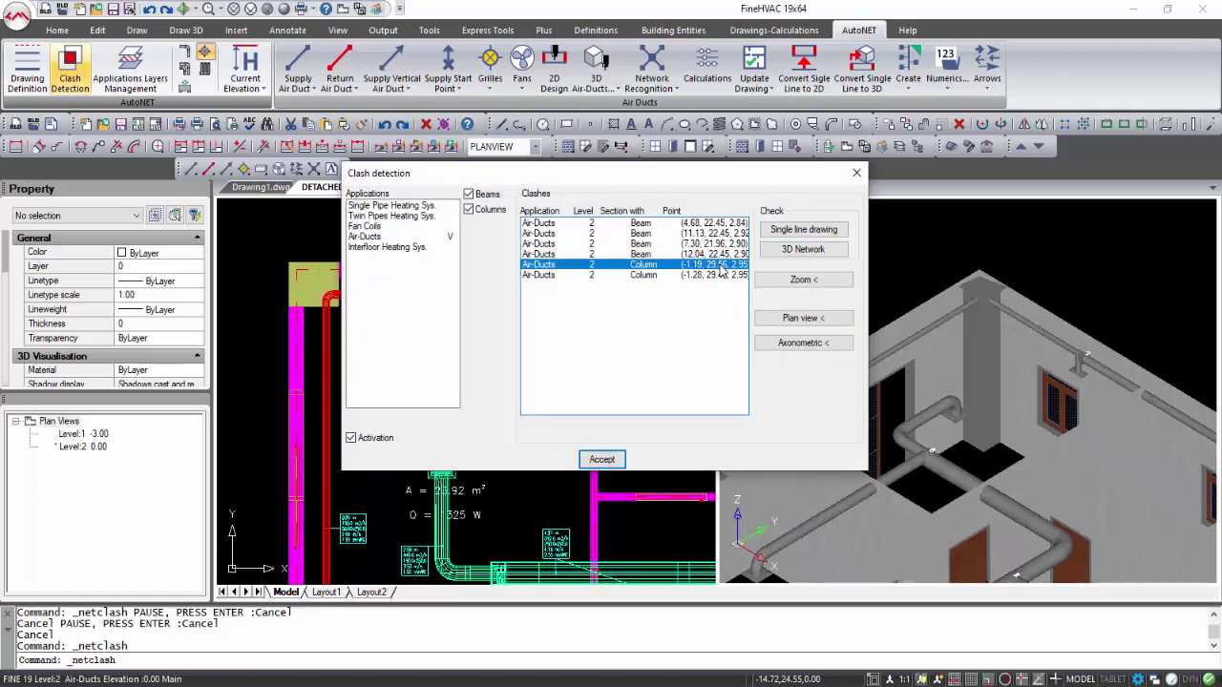
pyautogui.click(785, 281)
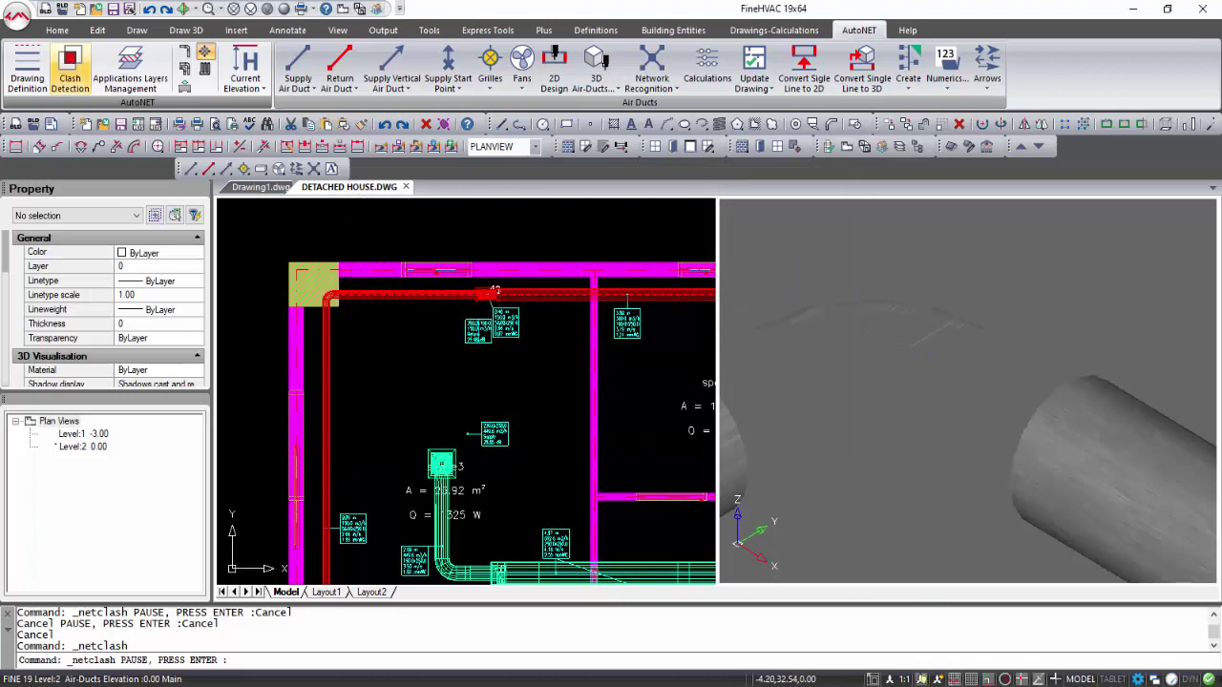
pyautogui.scroll(-3, 1193, 484)
pyautogui.scroll(4, 933, 339)
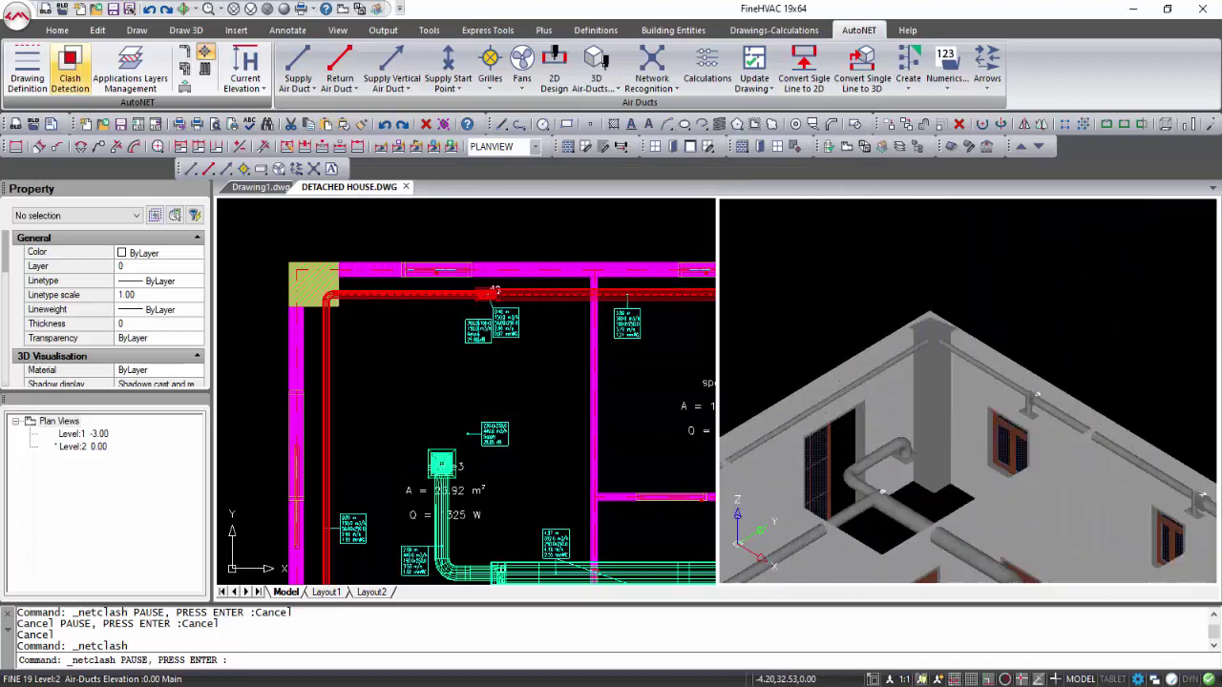
pyautogui.scroll(-2, 932, 339)
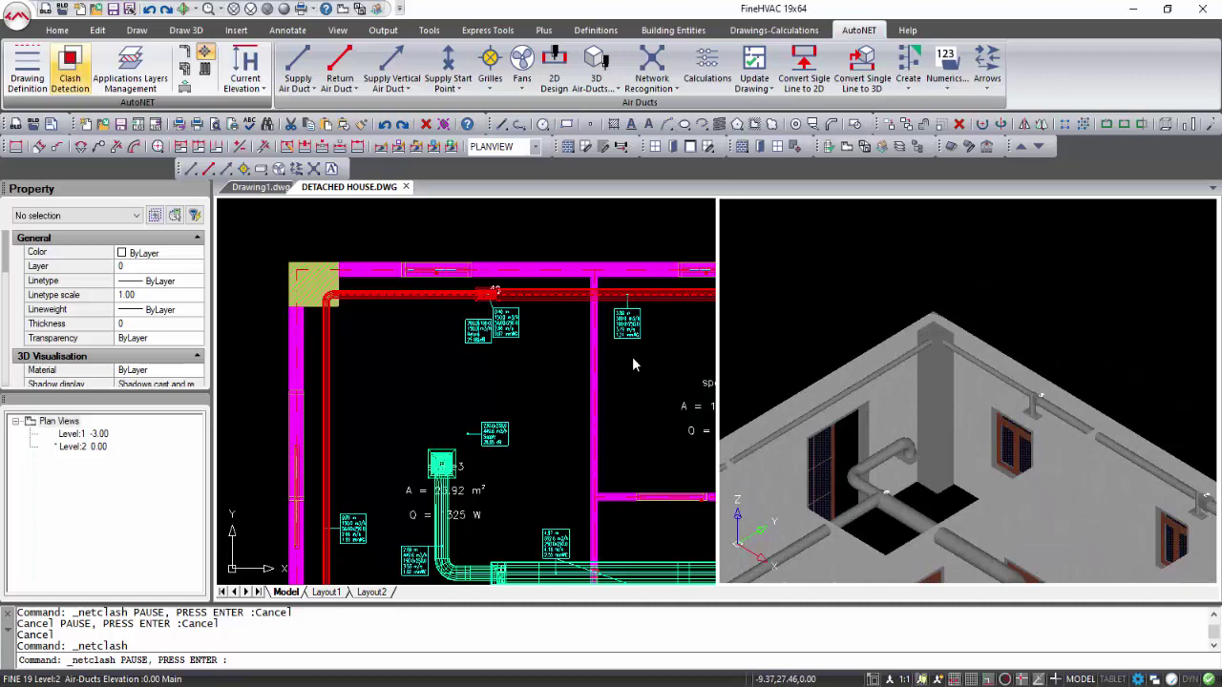
pyautogui.scroll(3, 919, 335)
pyautogui.scroll(-3, 919, 335)
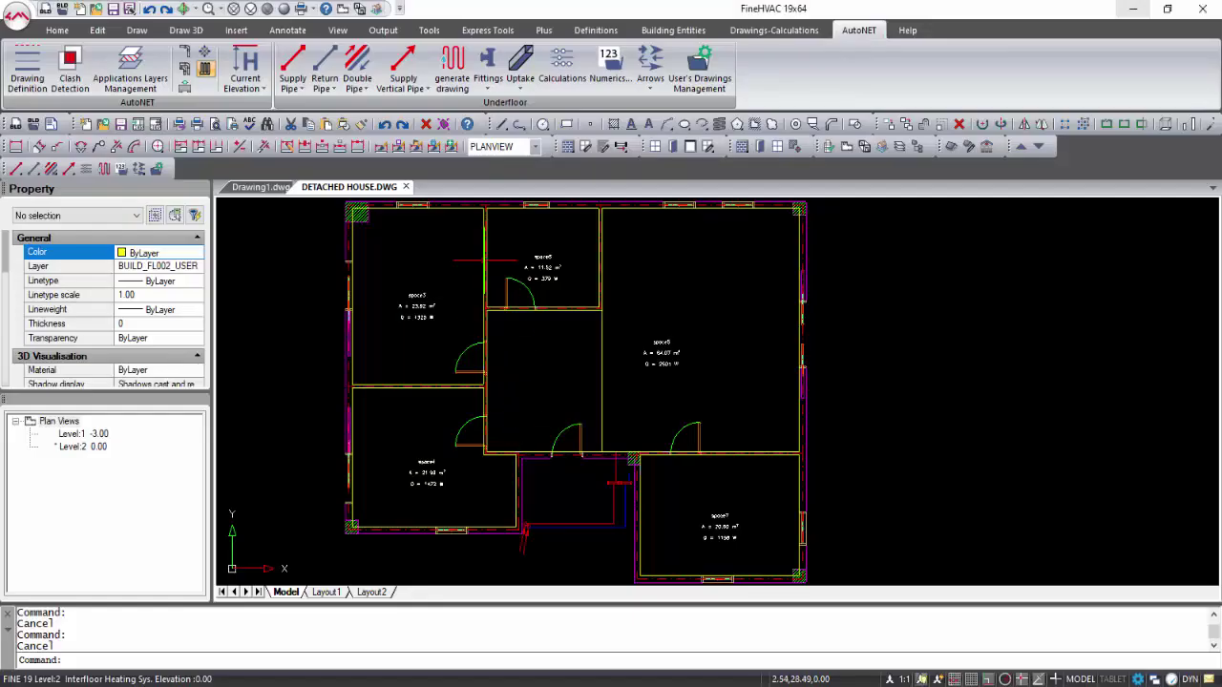
# Start a bifilar underfloor pipe layout in the room below space6, setting the input and output points along its lower wall.
pyautogui.click(452, 67)
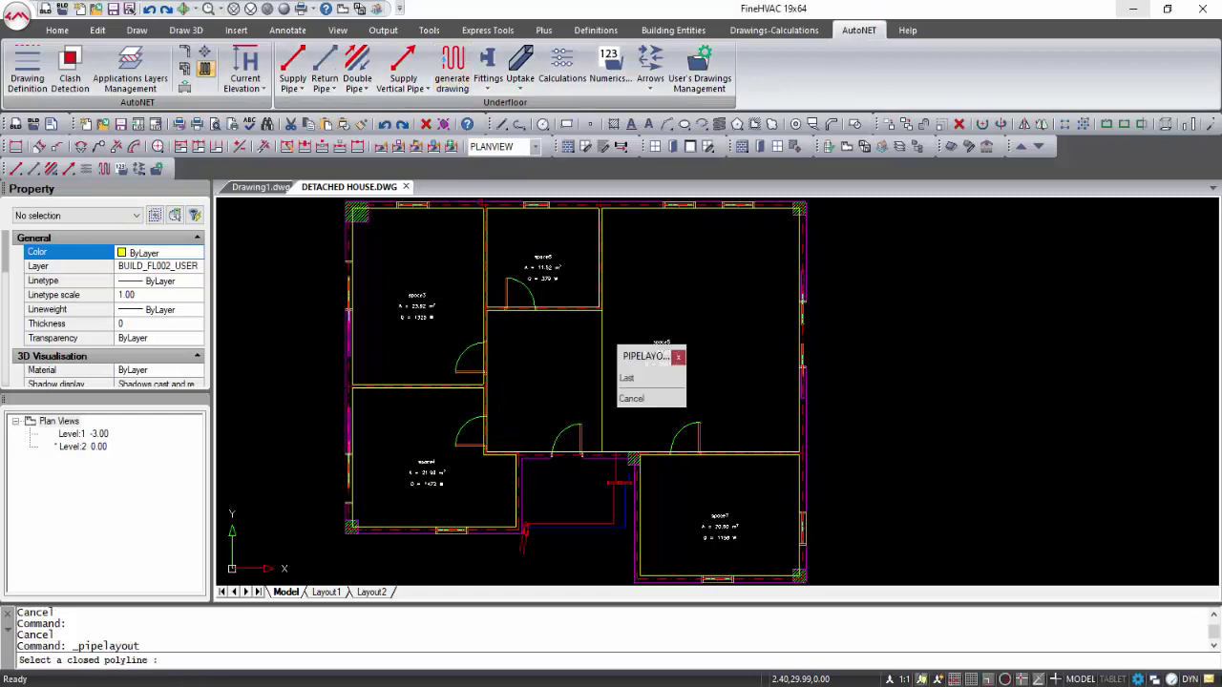
pyautogui.scroll(4, 554, 446)
pyautogui.click(575, 468)
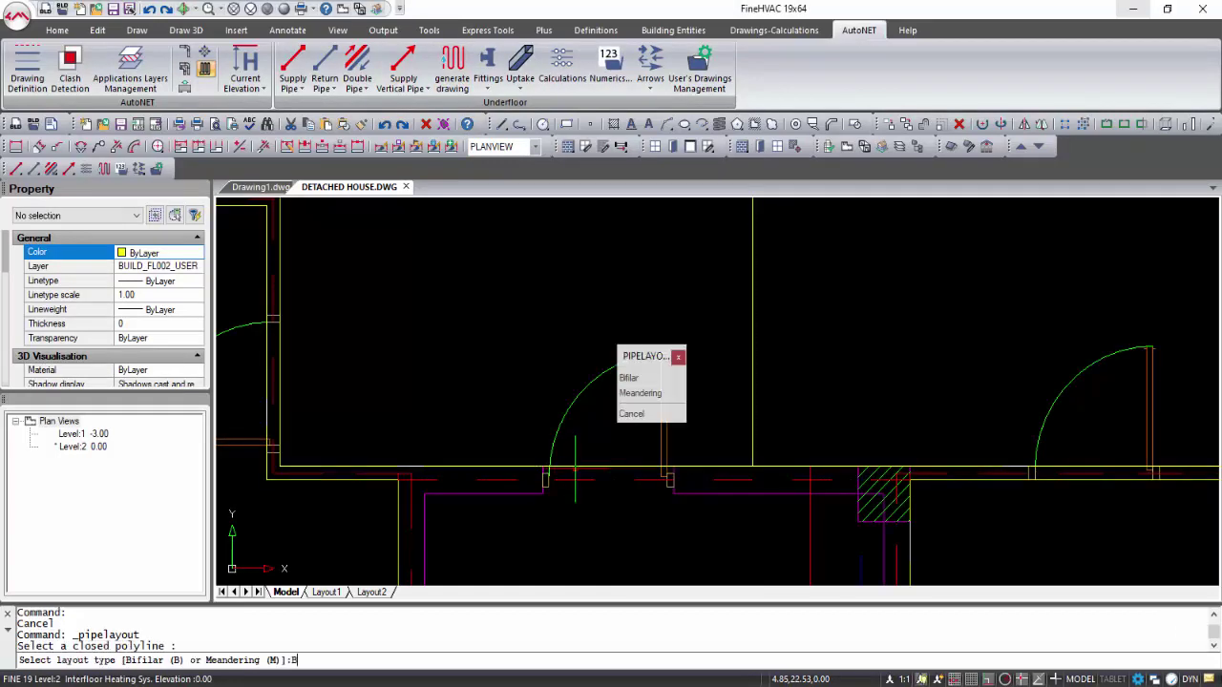
pyautogui.write('B')
pyautogui.press('Return')
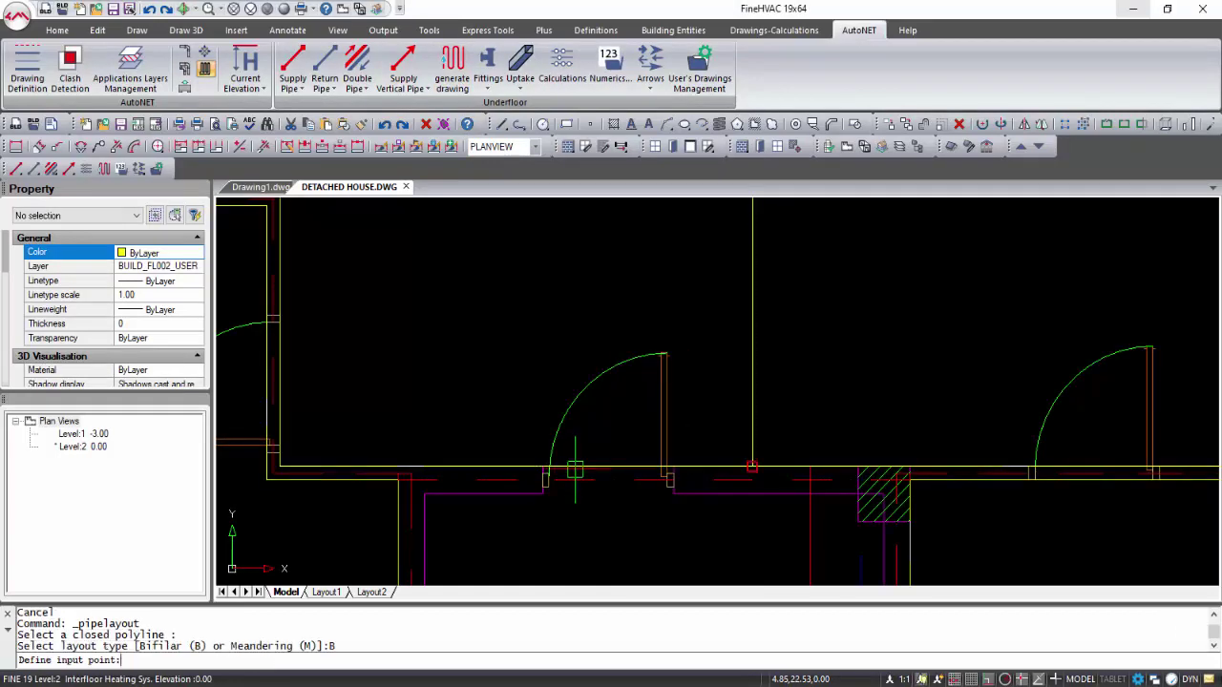
pyautogui.click(401, 468)
pyautogui.click(426, 467)
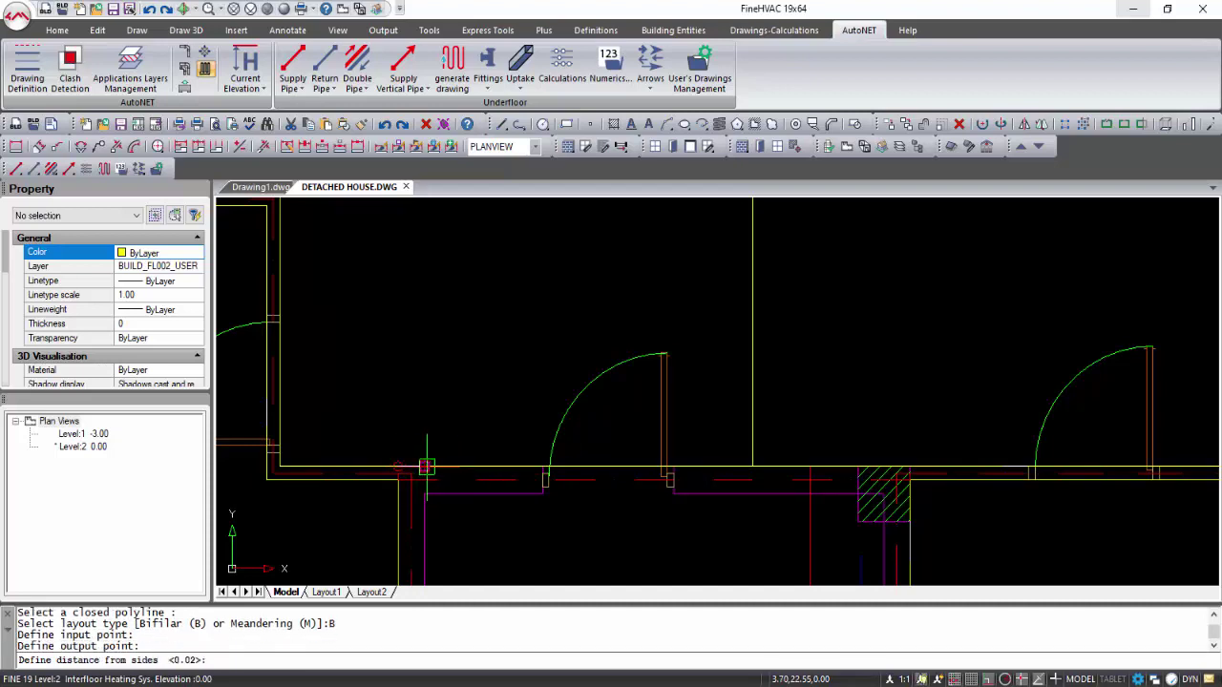
# Generate the bifilar layout with 0.02 distance from the sides, 0.20 between pipes and a 0.01 radius.
pyautogui.press('Return')
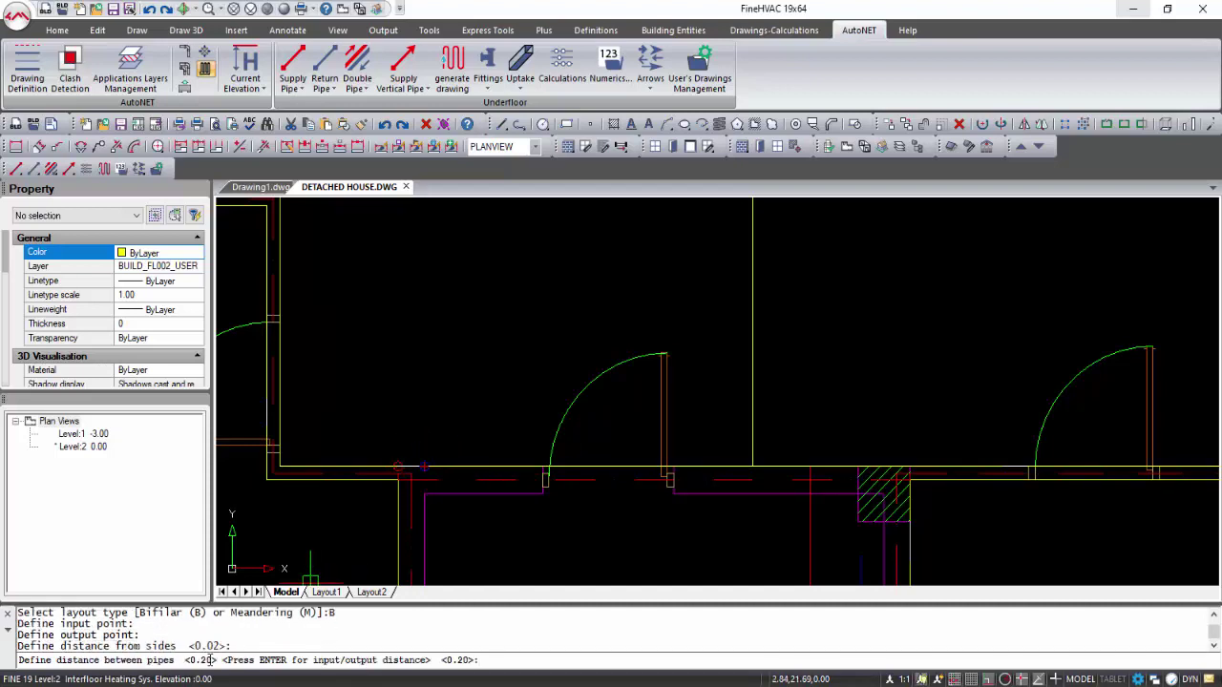
pyautogui.press('Return')
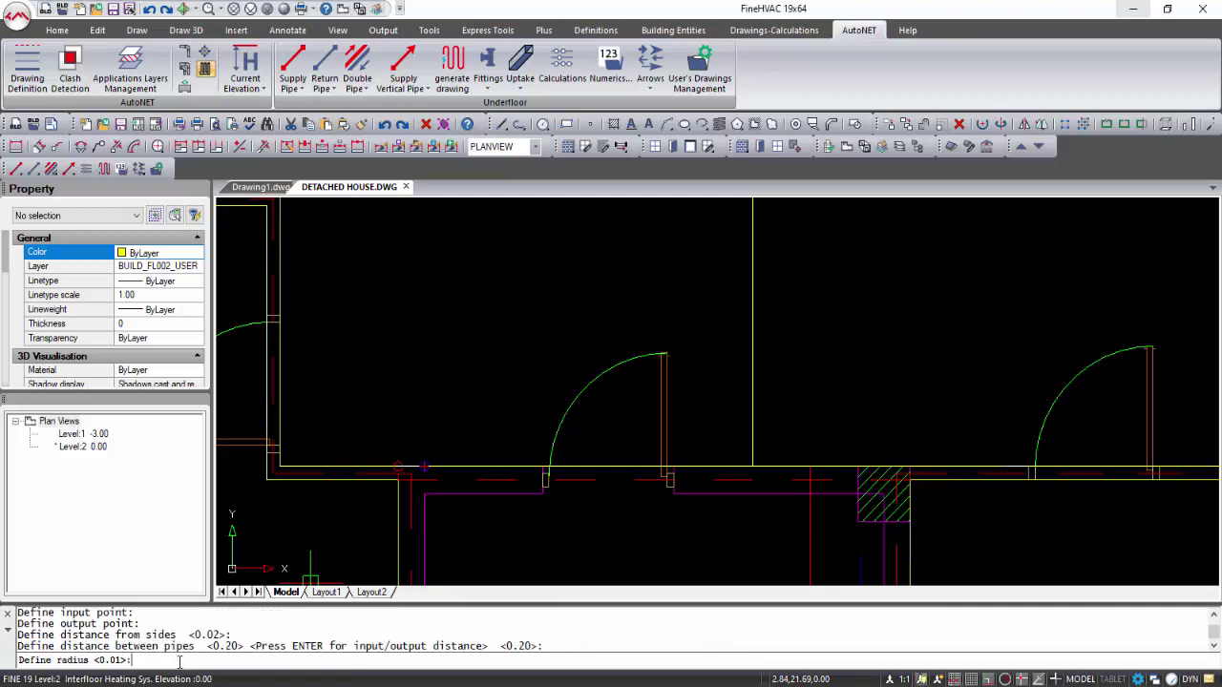
pyautogui.press('Return')
pyautogui.scroll(-4, 528, 370)
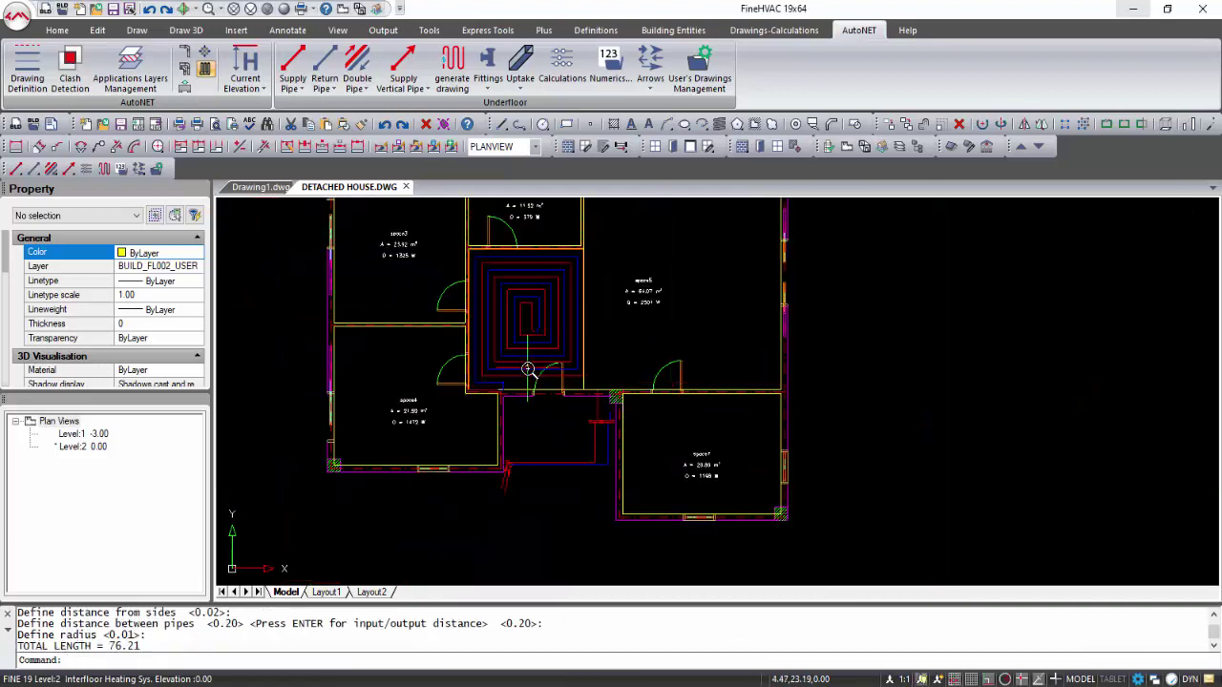
pyautogui.scroll(-3, 528, 370)
pyautogui.rightClick(615, 345)
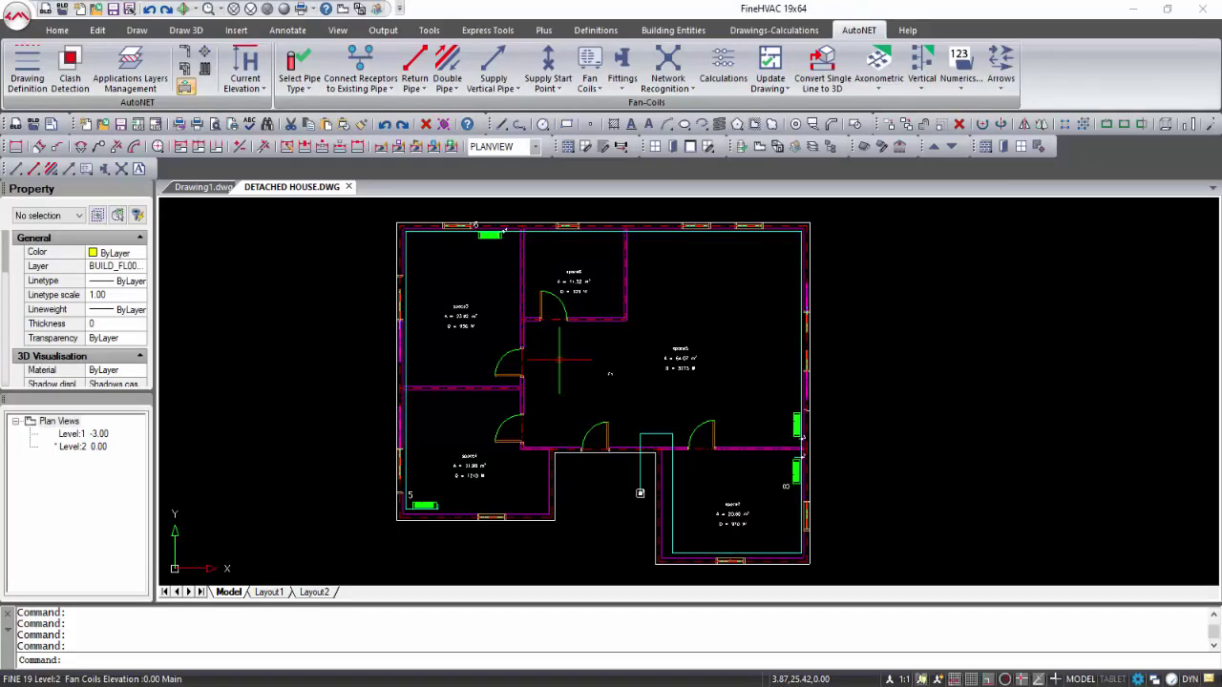
# Run network recognition on the level 2 fan-coil network and open its calculation sheet at full size.
pyautogui.click(668, 62)
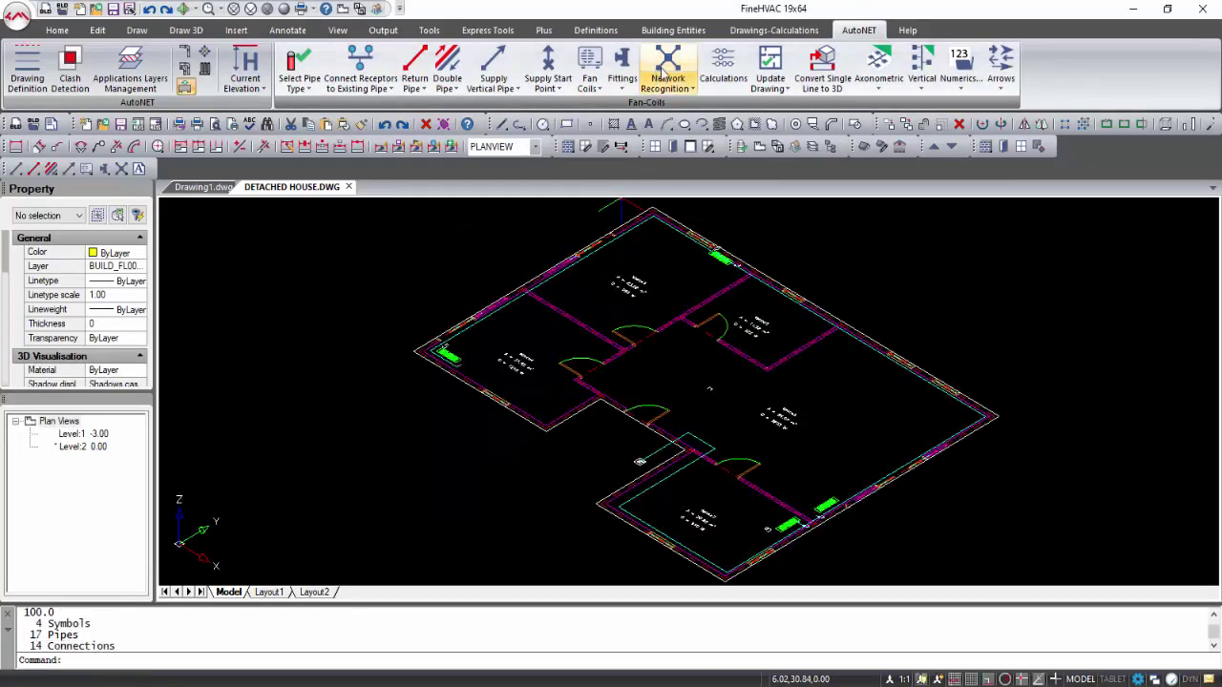
pyautogui.click(724, 65)
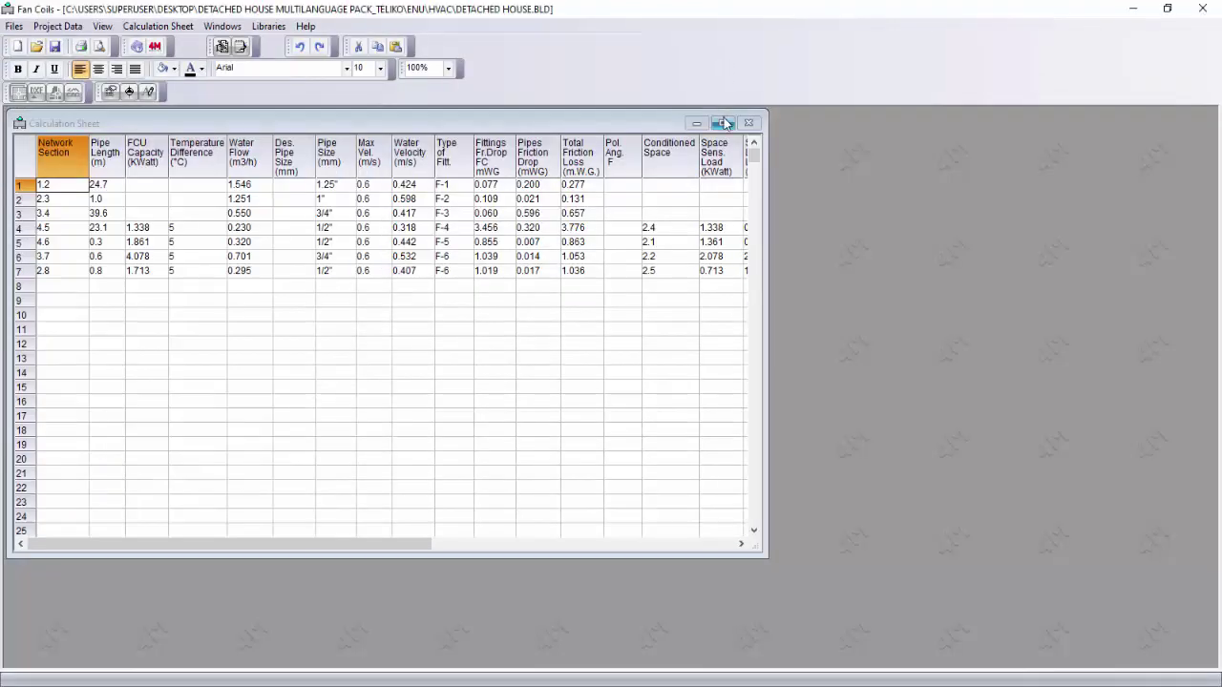
pyautogui.click(723, 118)
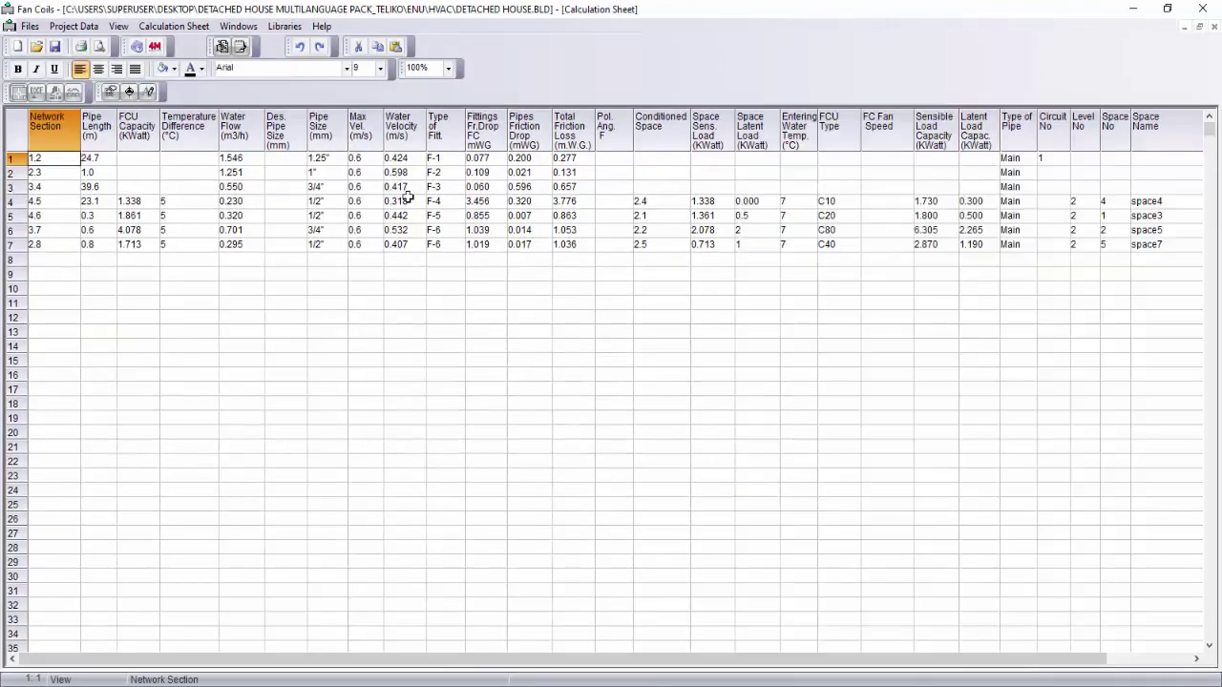
# Review the FCU Capacity and FCU Type values in the fan-coil calculation sheet, and return to the drawing.
pyautogui.click(137, 200)
pyautogui.click(138, 215)
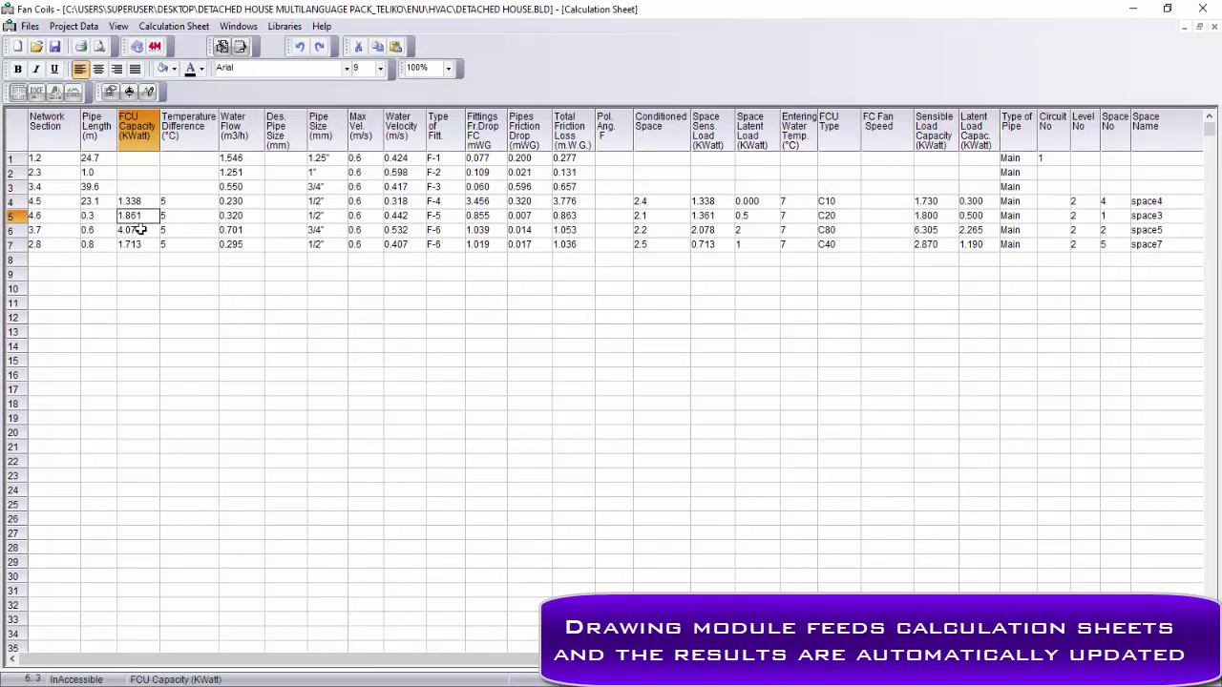
pyautogui.click(825, 201)
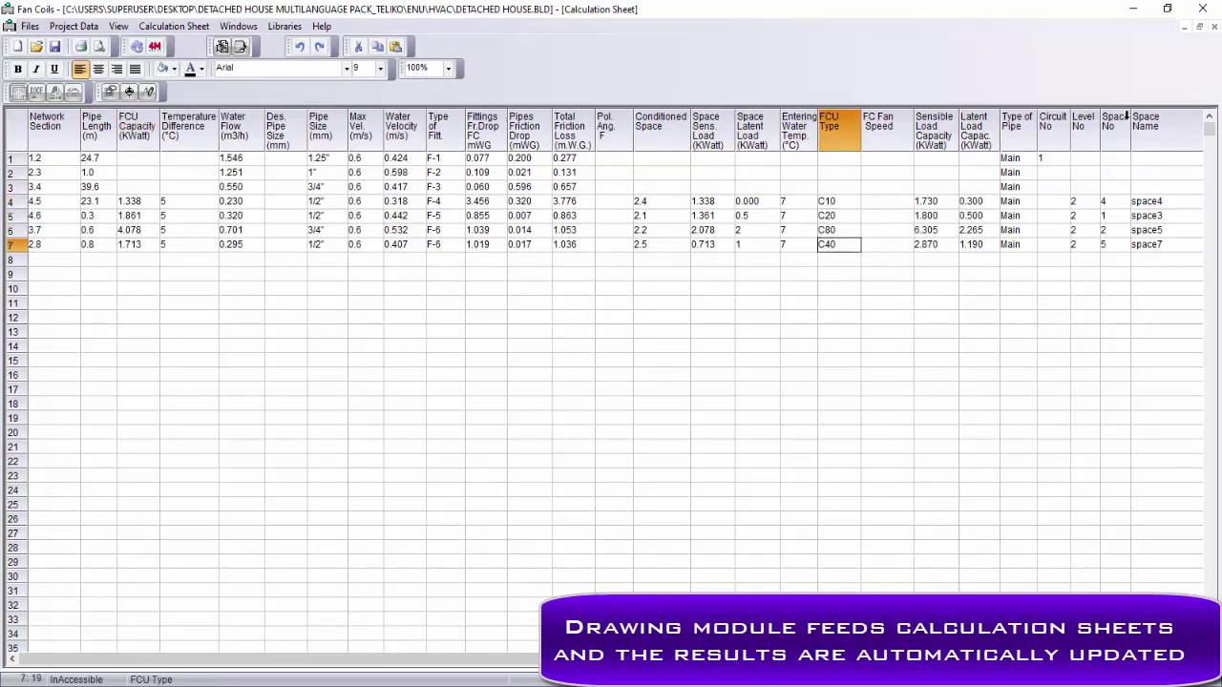
pyautogui.click(1212, 7)
pyautogui.click(584, 357)
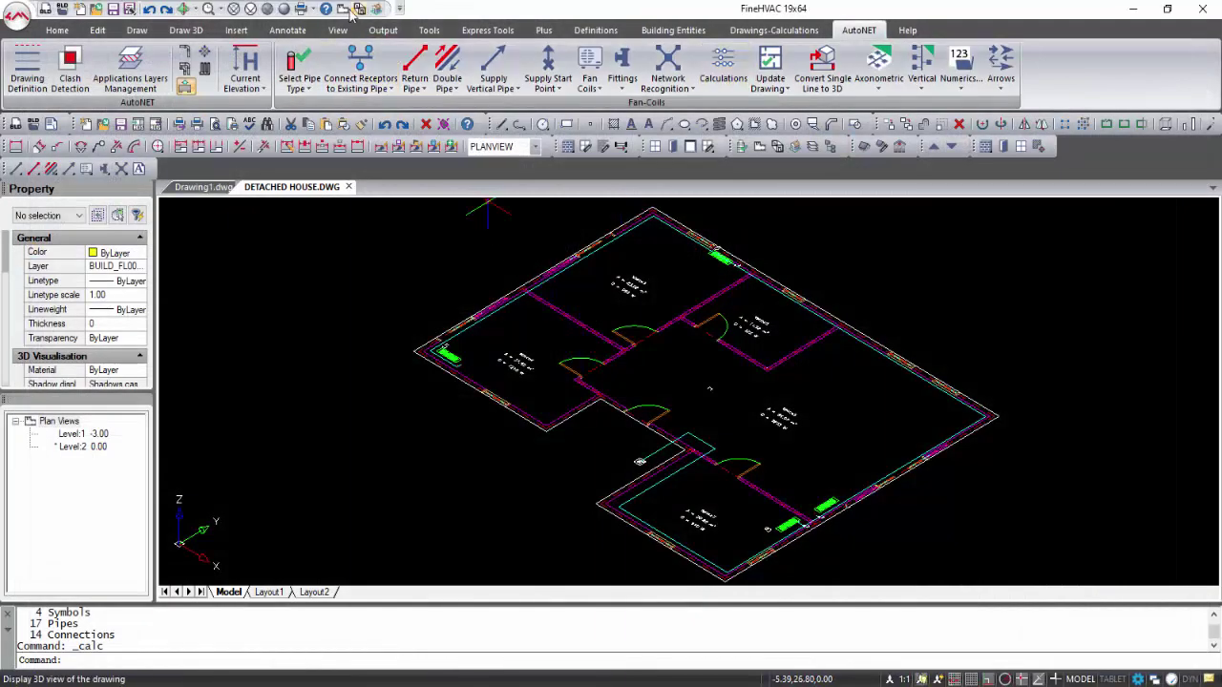
# In plan view, update the receptor lengths with all network segments and all fan-coil receptors selected, and close the drawing update.
pyautogui.click(451, 146)
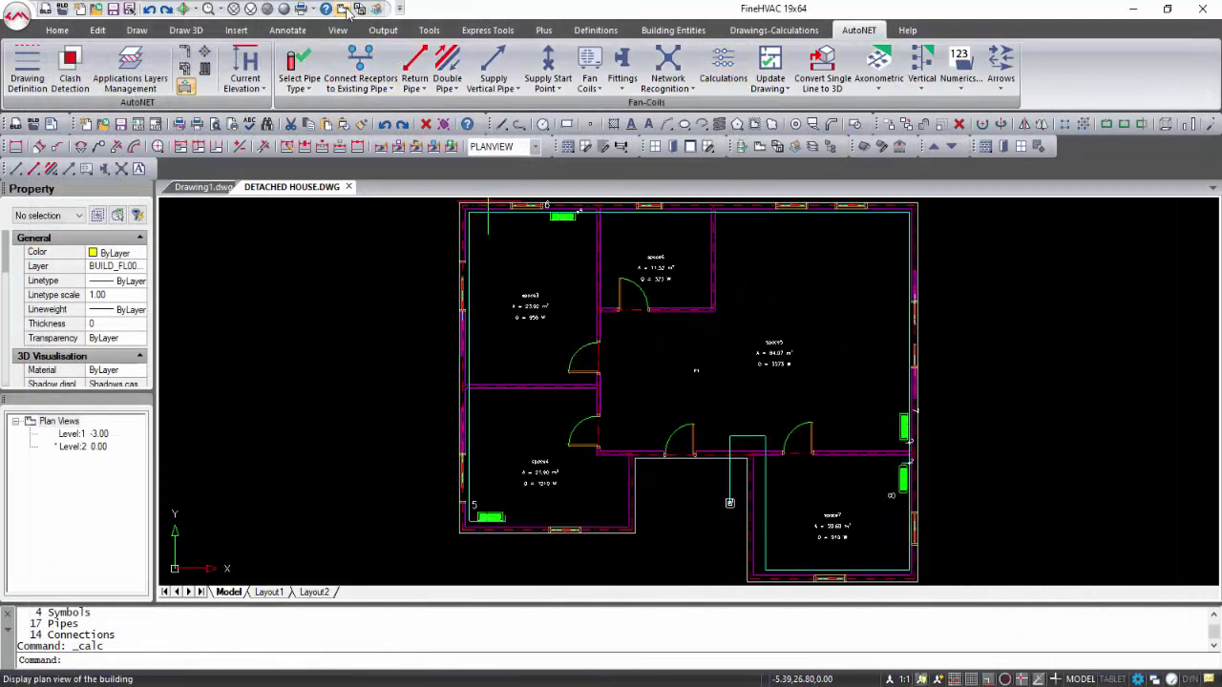
pyautogui.click(766, 74)
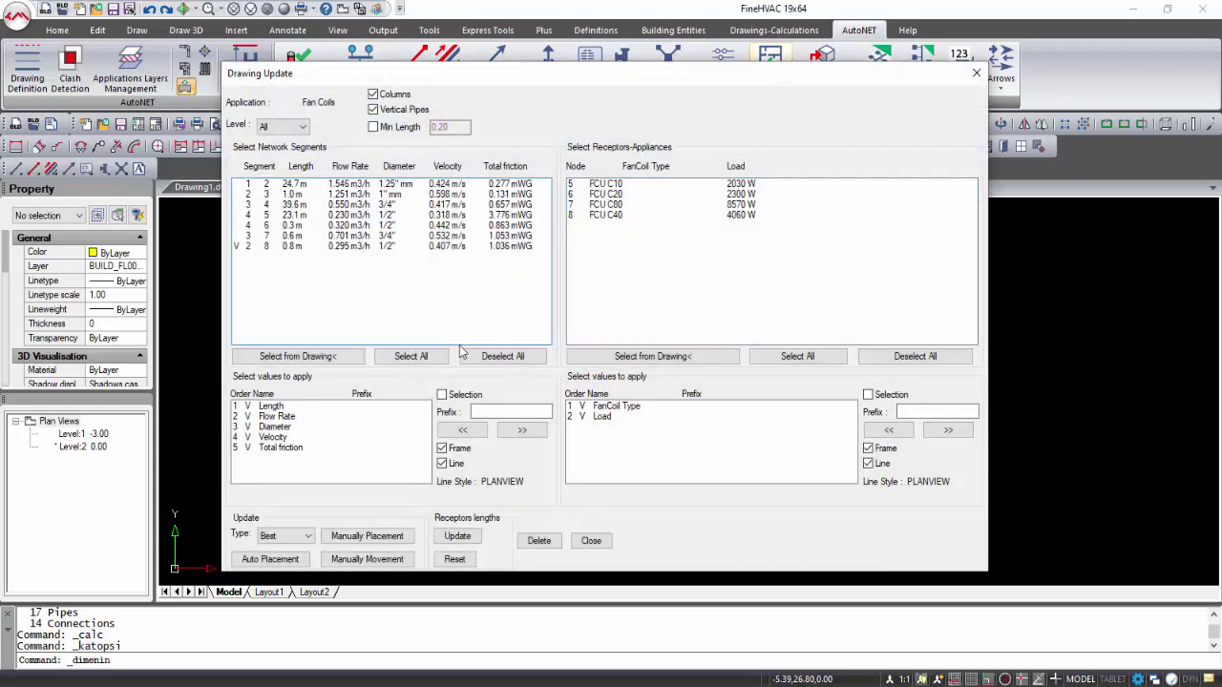
pyautogui.click(430, 357)
pyautogui.click(786, 359)
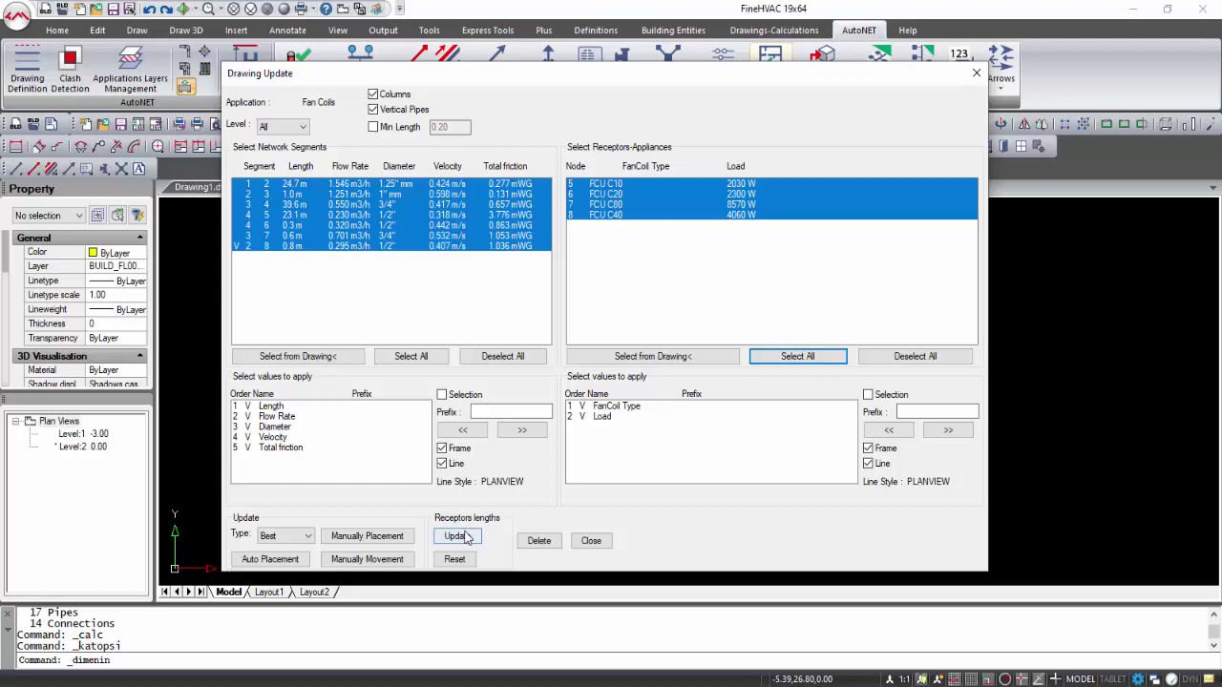
pyautogui.click(466, 538)
pyautogui.click(582, 379)
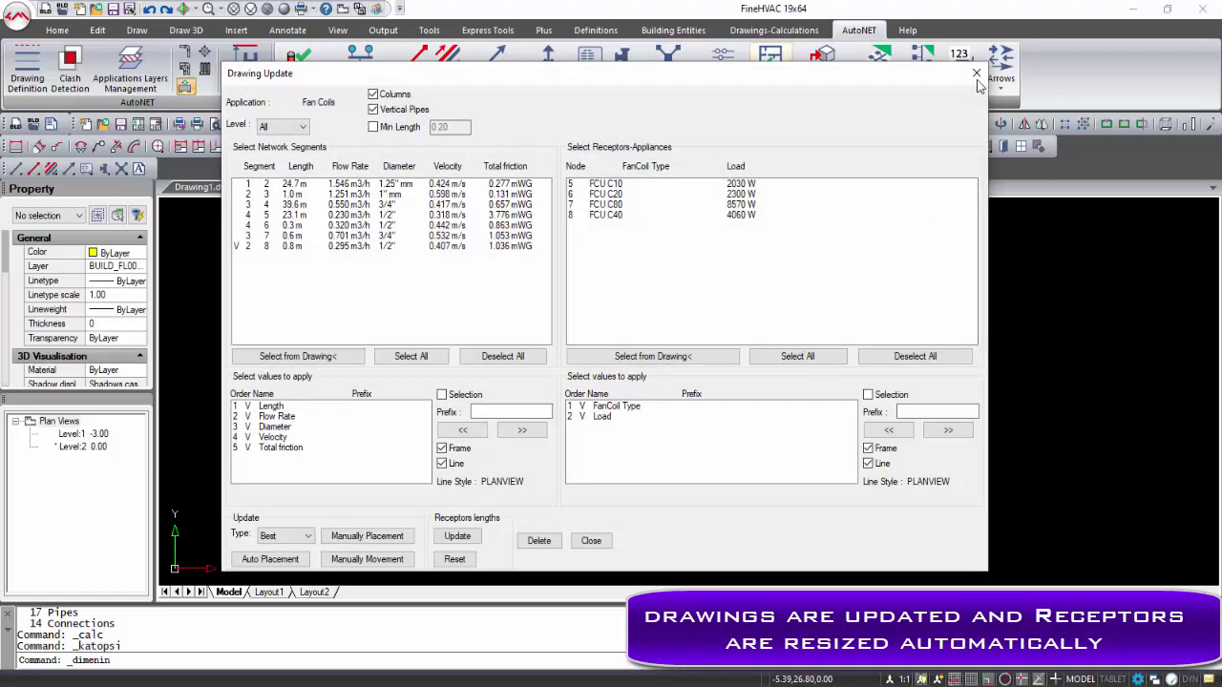
pyautogui.click(975, 73)
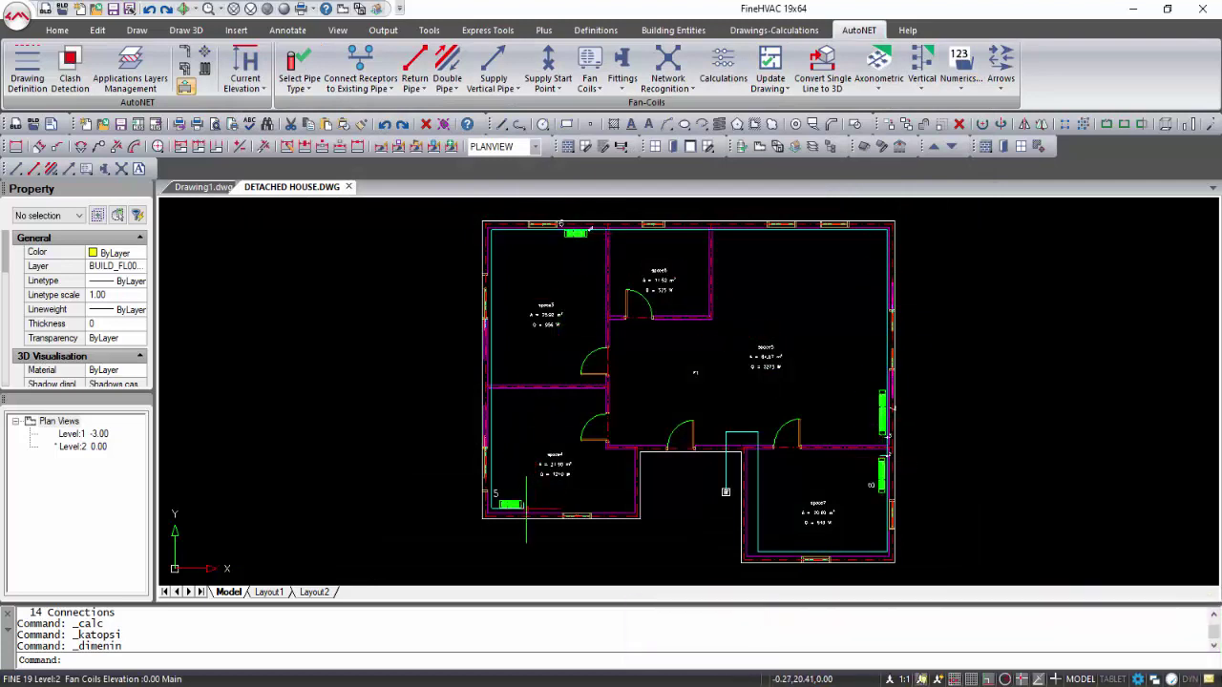
# Convert the single-line fan-coil network to 3D and hide the Layers FINE, Thermal loses and Cooling loads layers in the 3D view.
pyautogui.click(821, 67)
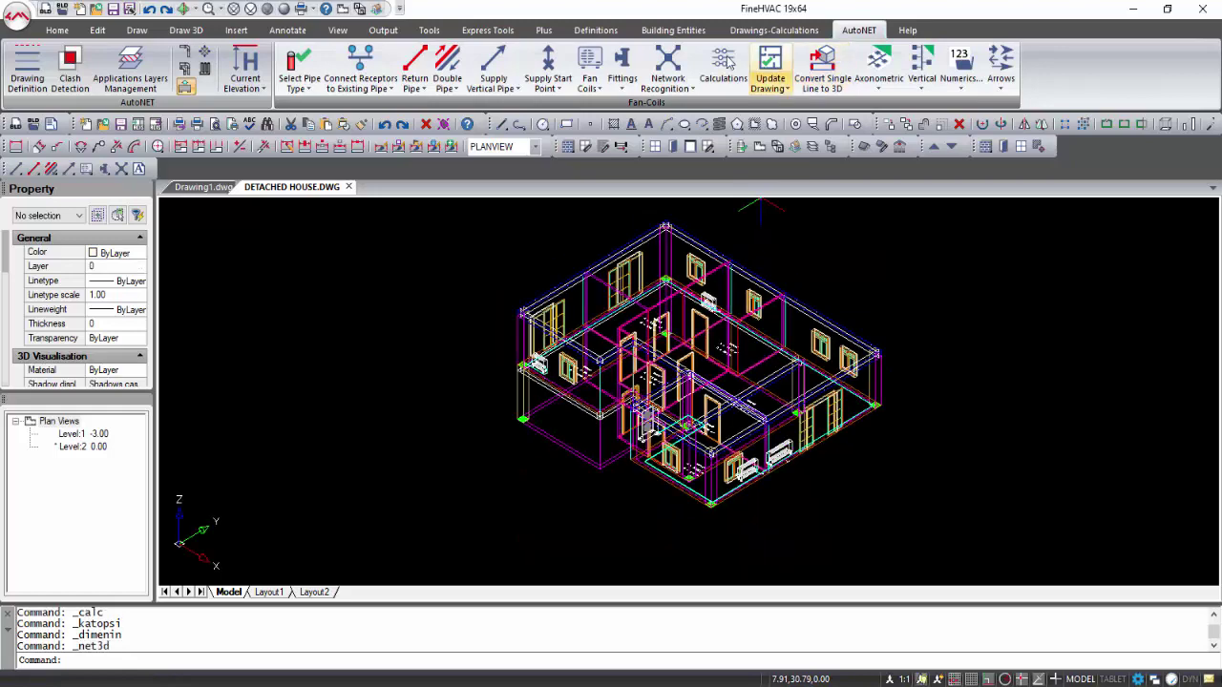
pyautogui.click(597, 31)
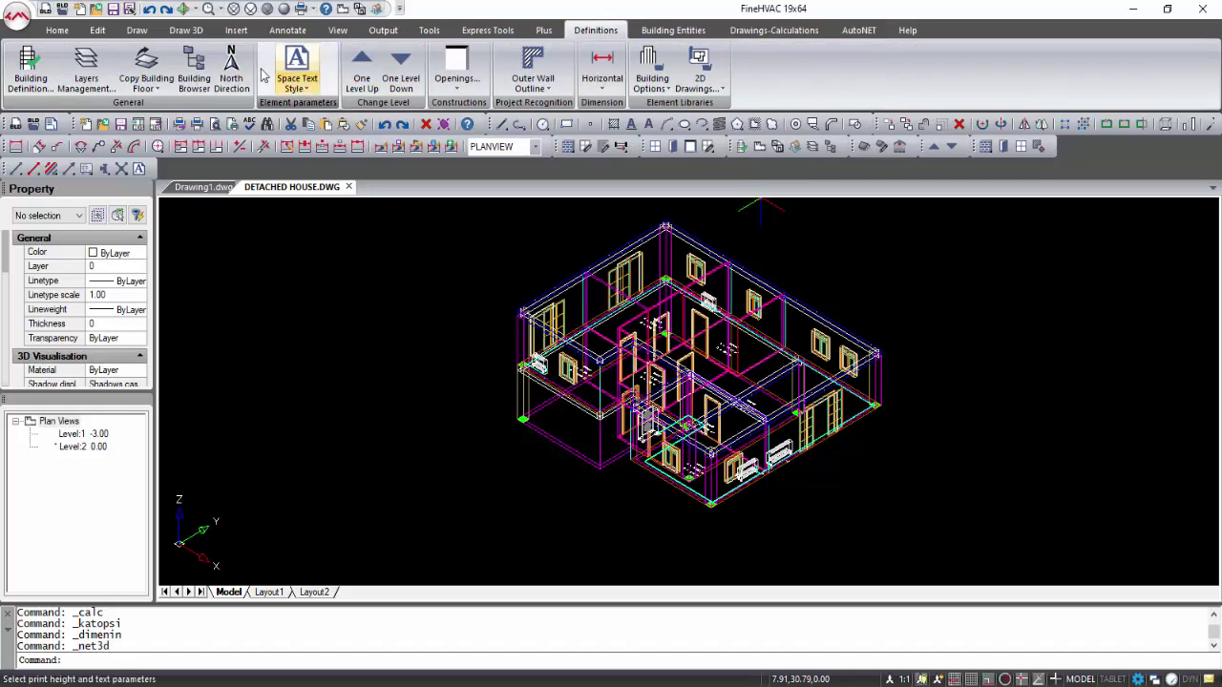
pyautogui.click(86, 61)
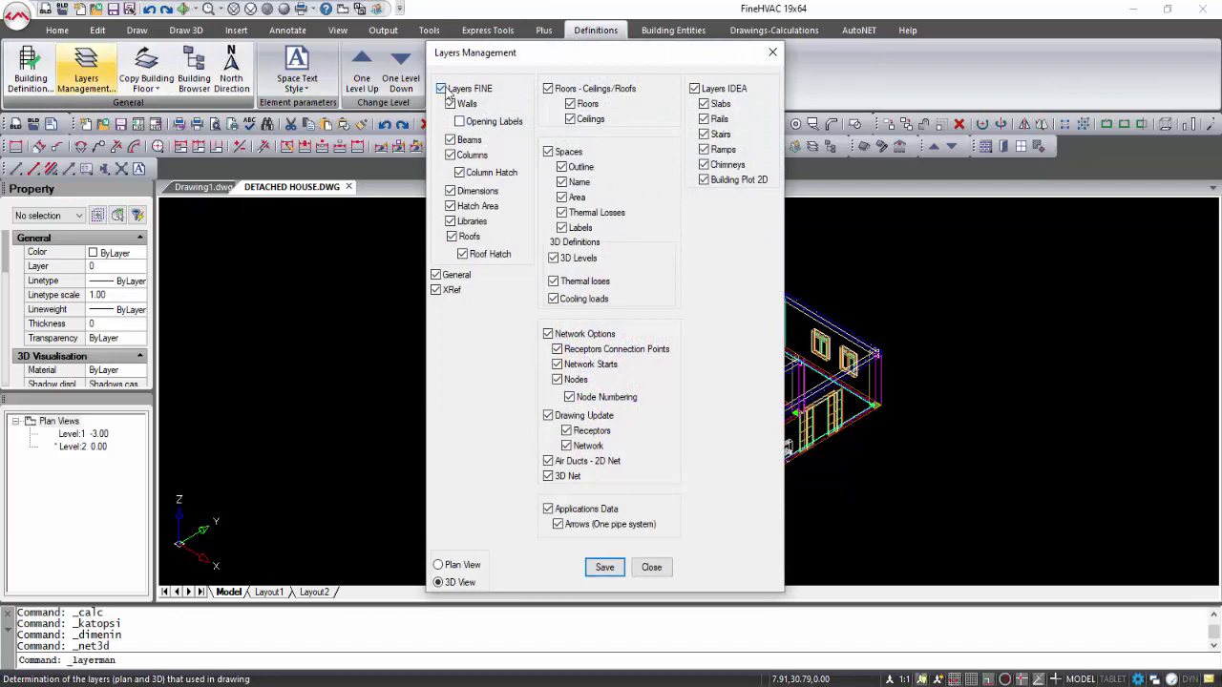
pyautogui.click(447, 90)
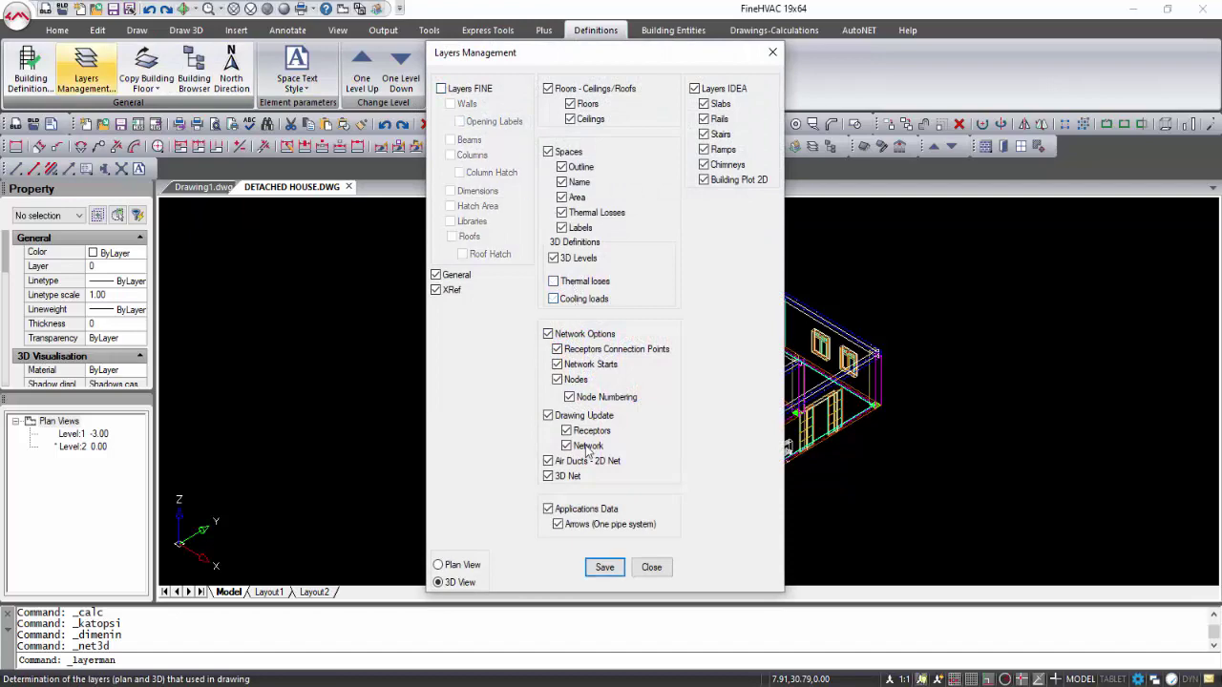
pyautogui.click(604, 567)
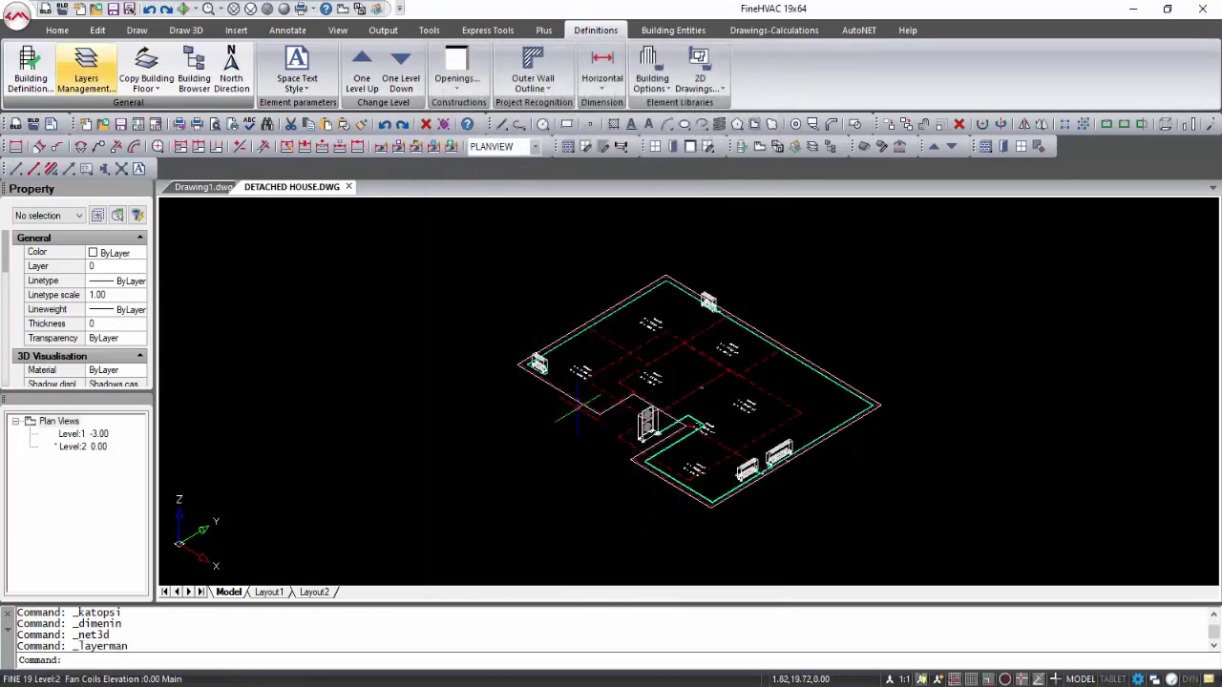
# Apply the Realistic visual style and inspect the fan coils and pipe network in 3D from different sides.
pyautogui.click(286, 10)
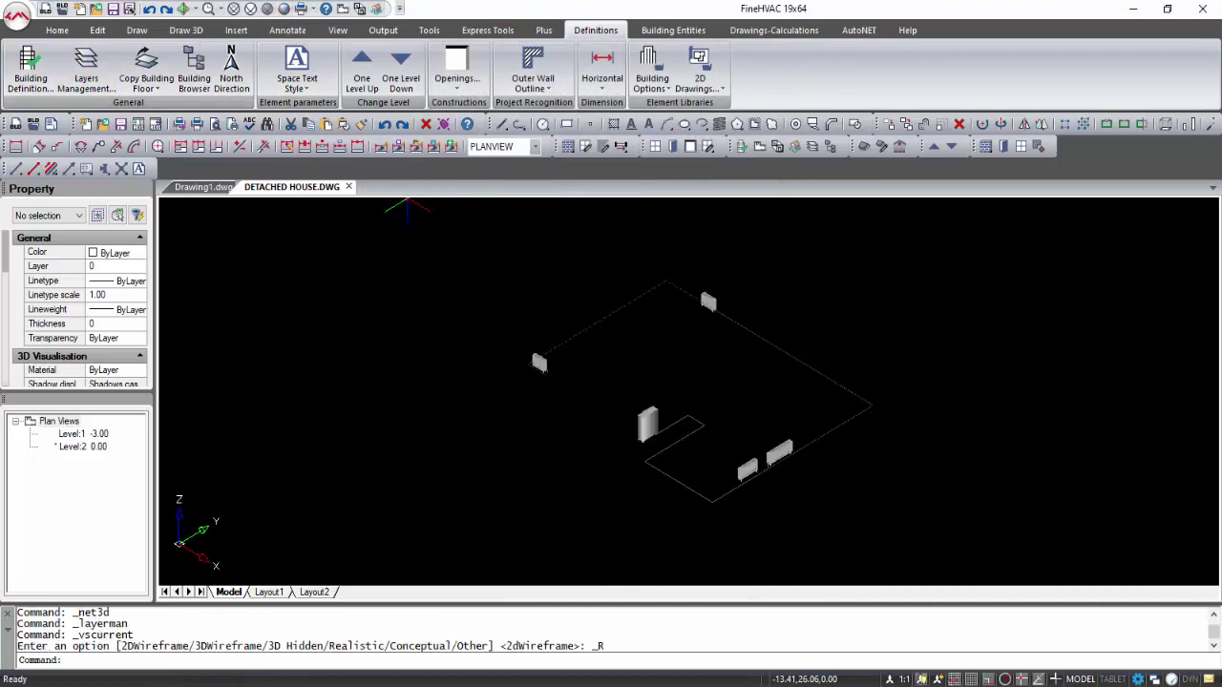
pyautogui.scroll(6, 748, 508)
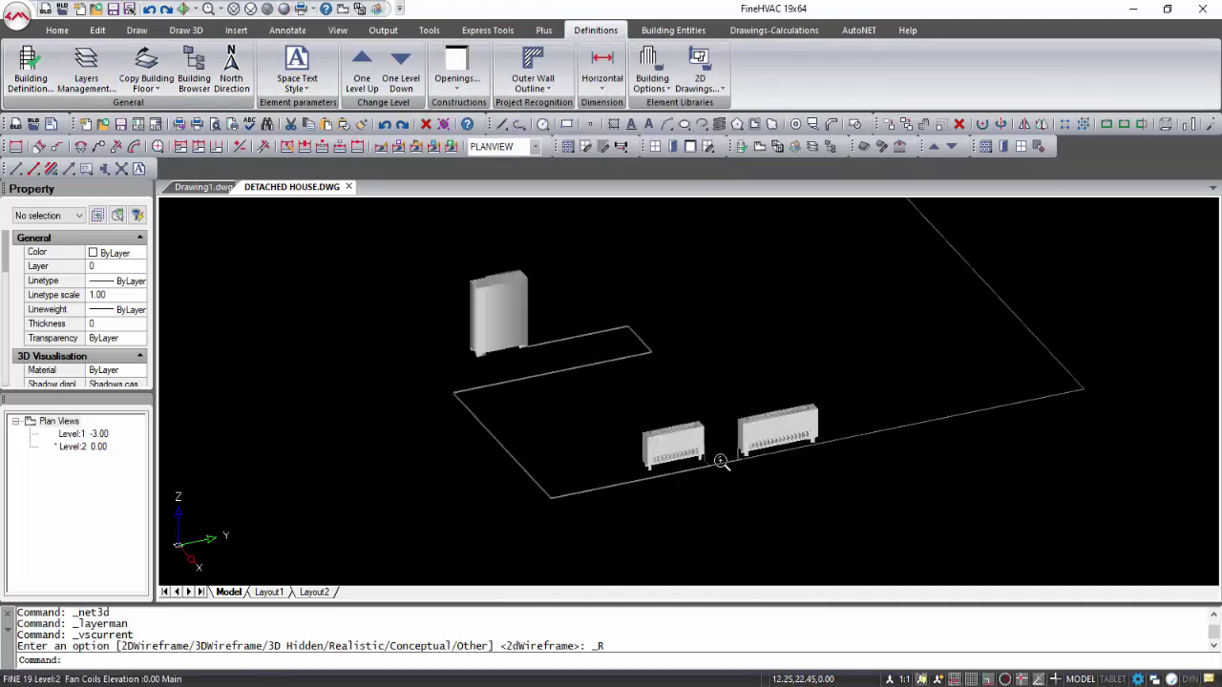
pyautogui.keyDown('shift'); pyautogui.moveTo(967, 437); pyautogui.dragTo(431, 431, button='middle'); pyautogui.keyUp('shift')
pyautogui.scroll(-3, 430, 424)
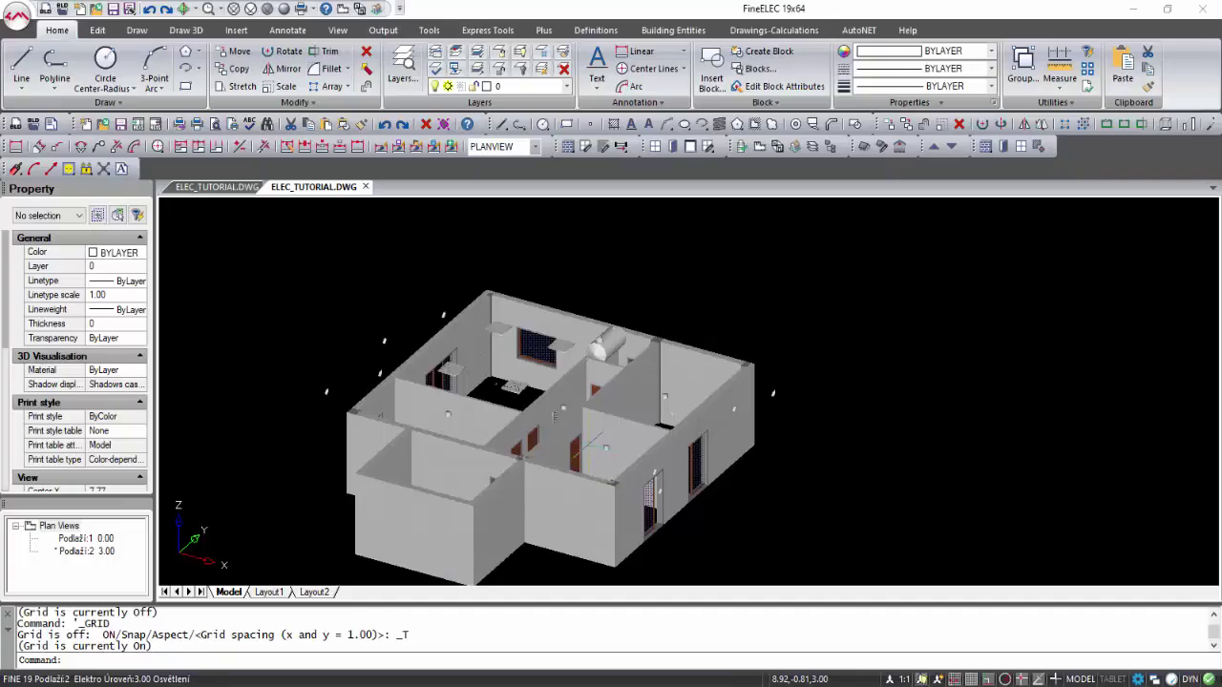
# Switch to FineELEC and examine the 3D building in ELEC_TUTORIAL.DWG, including the fitting beside the door up close.
pyautogui.scroll(6, 596, 450)
pyautogui.keyDown('shift'); pyautogui.moveTo(606, 520); pyautogui.dragTo(282, 526, button='middle'); pyautogui.keyUp('shift')
pyautogui.scroll(-3, 670, 539)
pyautogui.scroll(6, 768, 565)
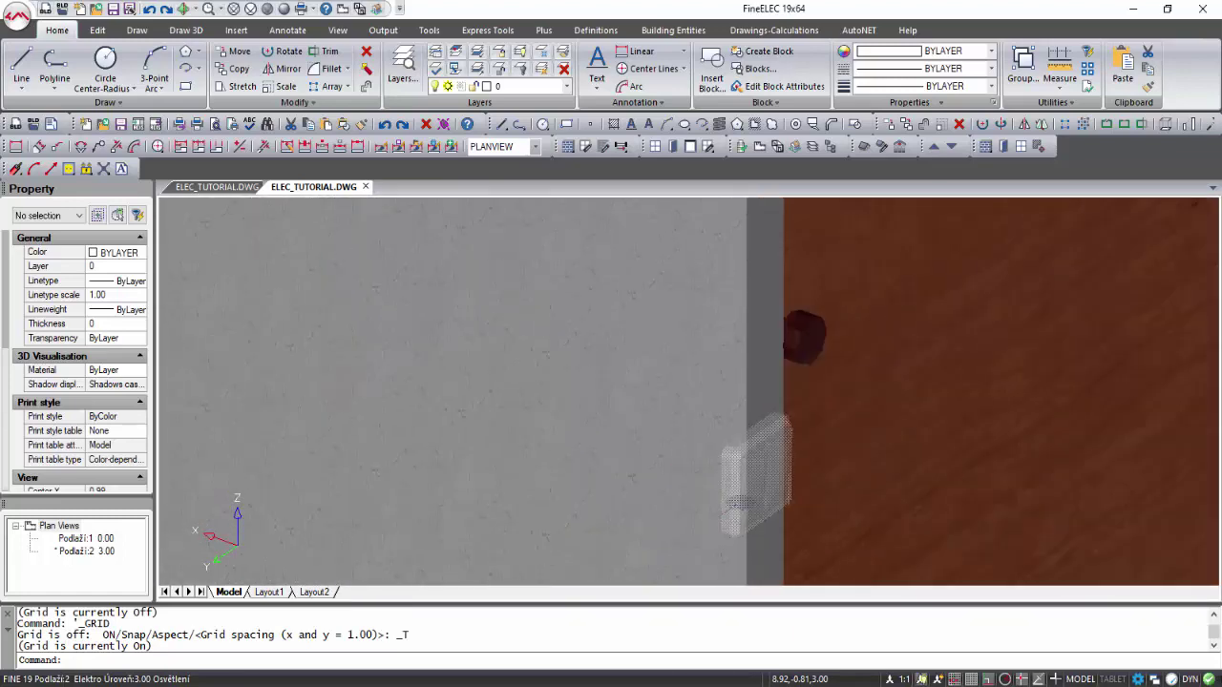
pyautogui.scroll(-6, 739, 503)
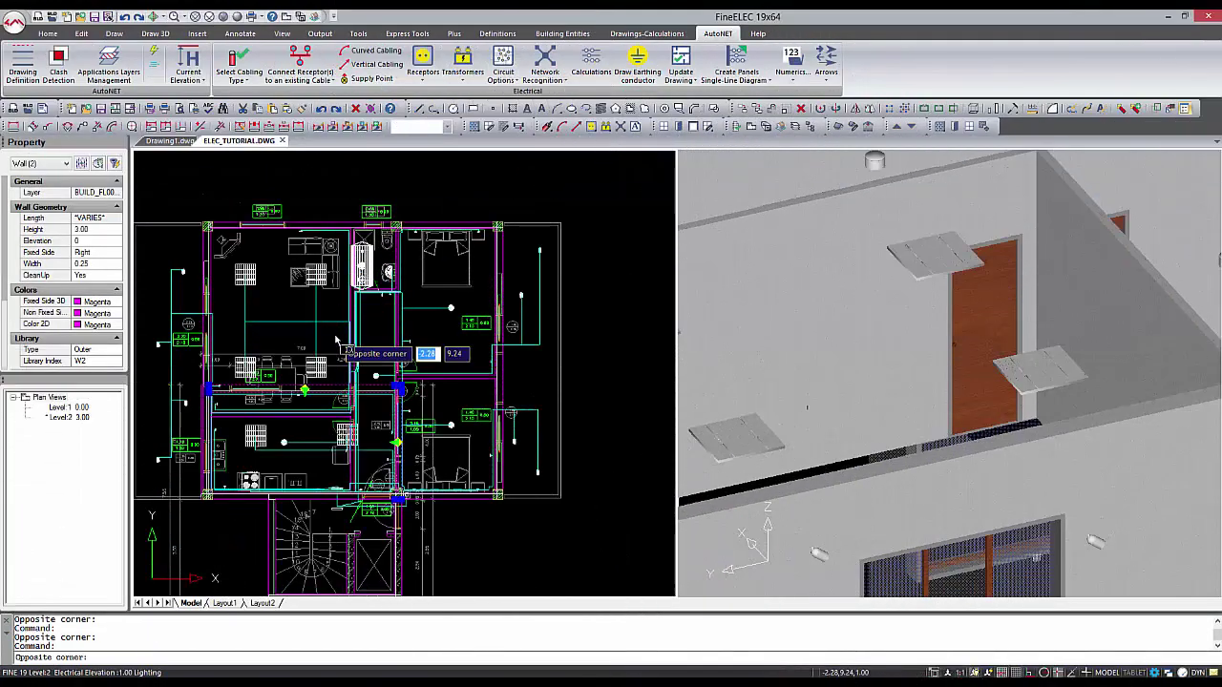
# Insert the receptor "Multiposition Switch, s.pole" near the door in the plan view, oriented parallel to the adjacent vertical wall.
pyautogui.click(336, 339)
pyautogui.scroll(5, 335, 340)
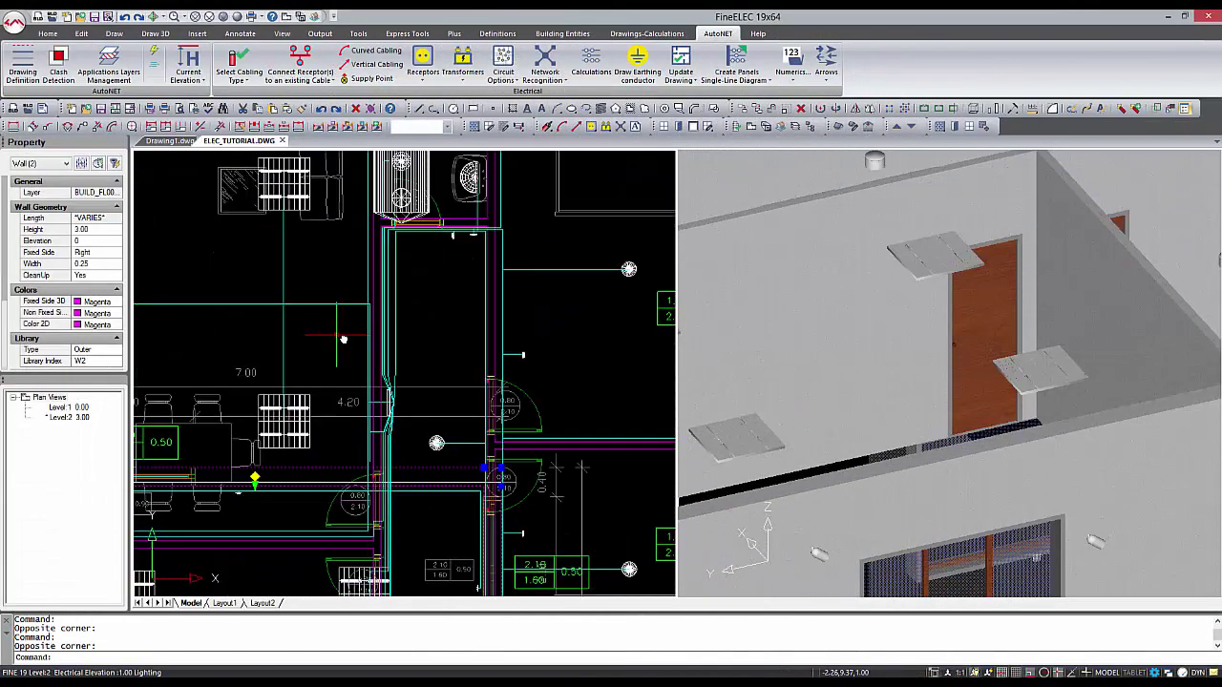
pyautogui.scroll(3, 257, 400)
pyautogui.scroll(3, 405, 361)
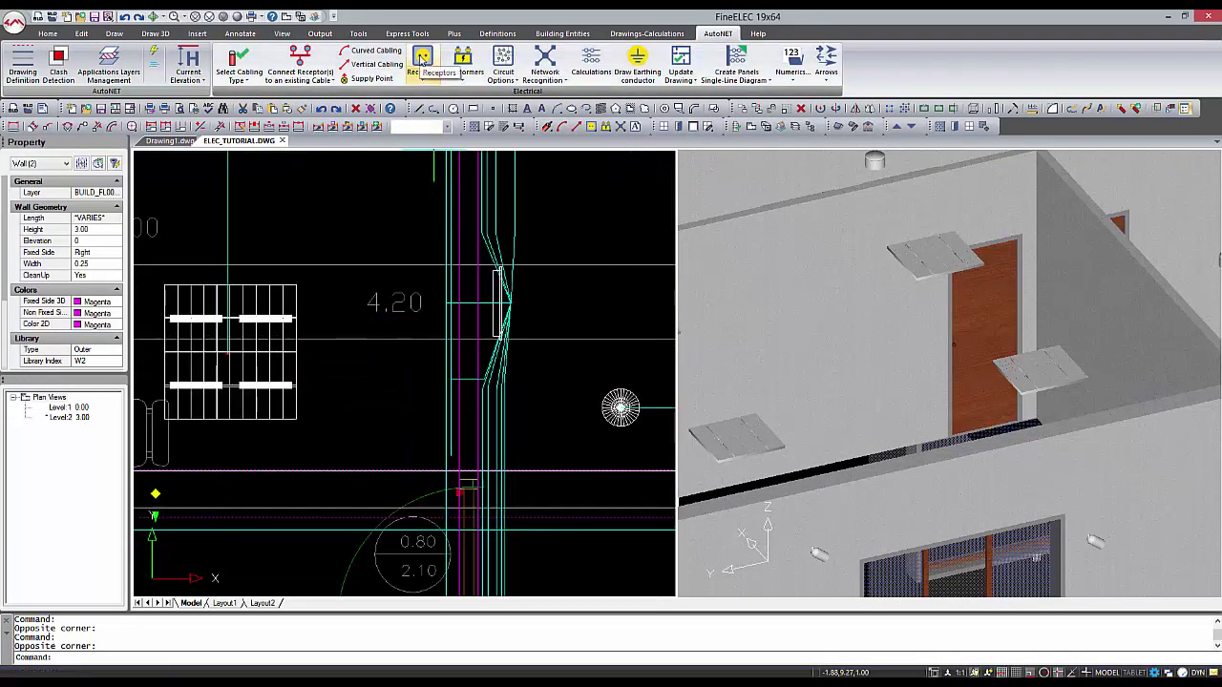
pyautogui.click(421, 61)
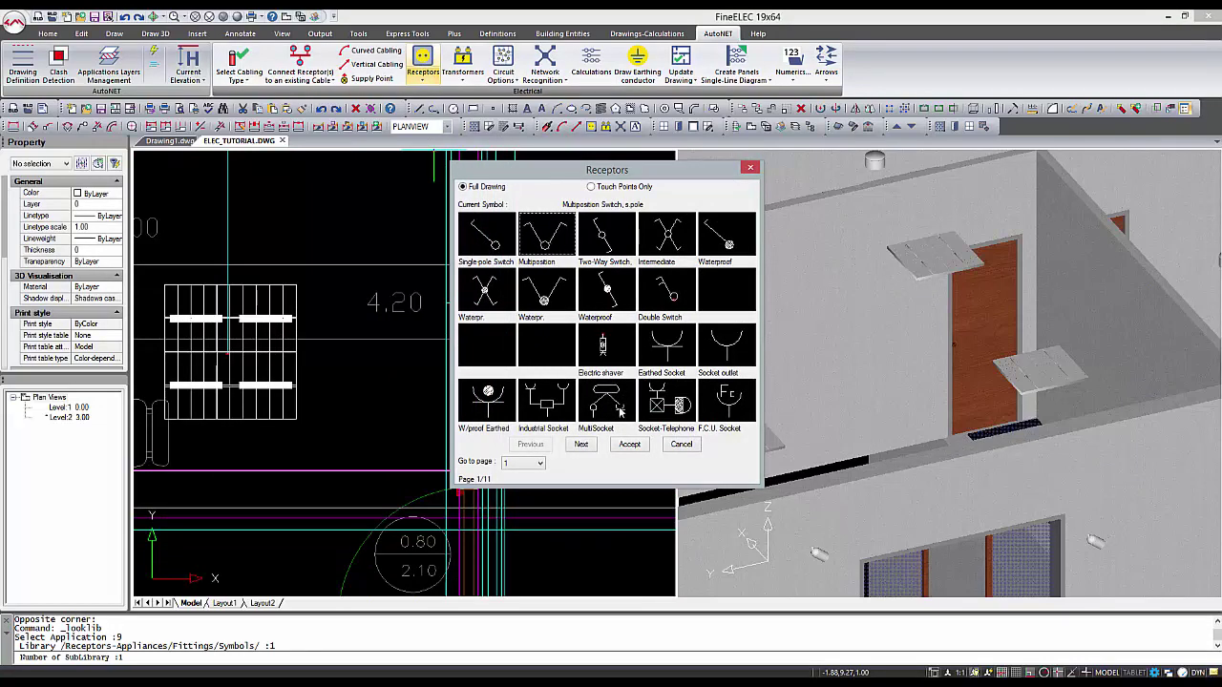
pyautogui.click(628, 445)
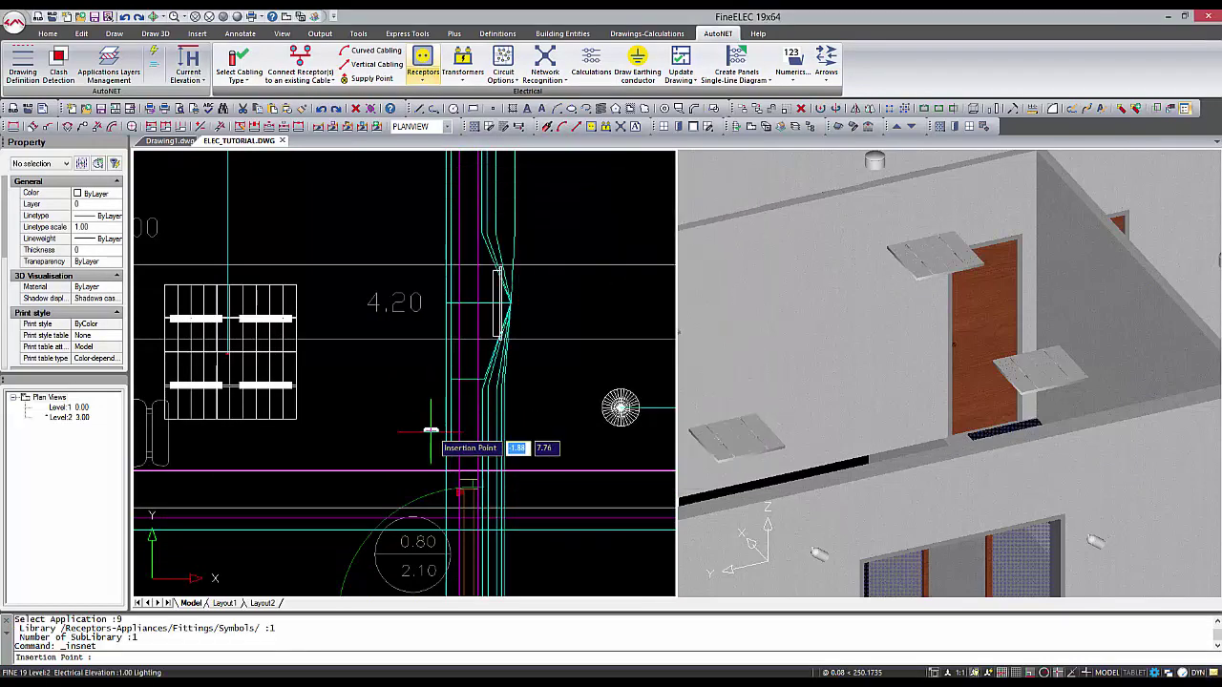
pyautogui.scroll(3, 444, 418)
pyautogui.click(438, 420)
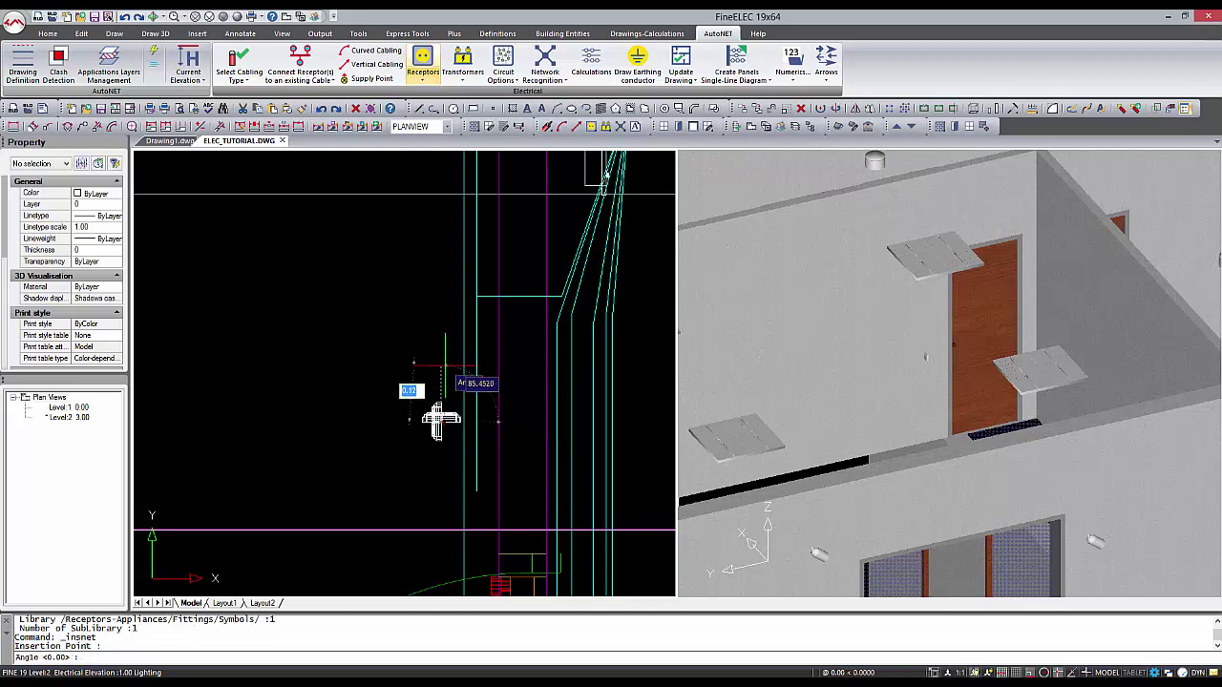
pyautogui.press('Return')
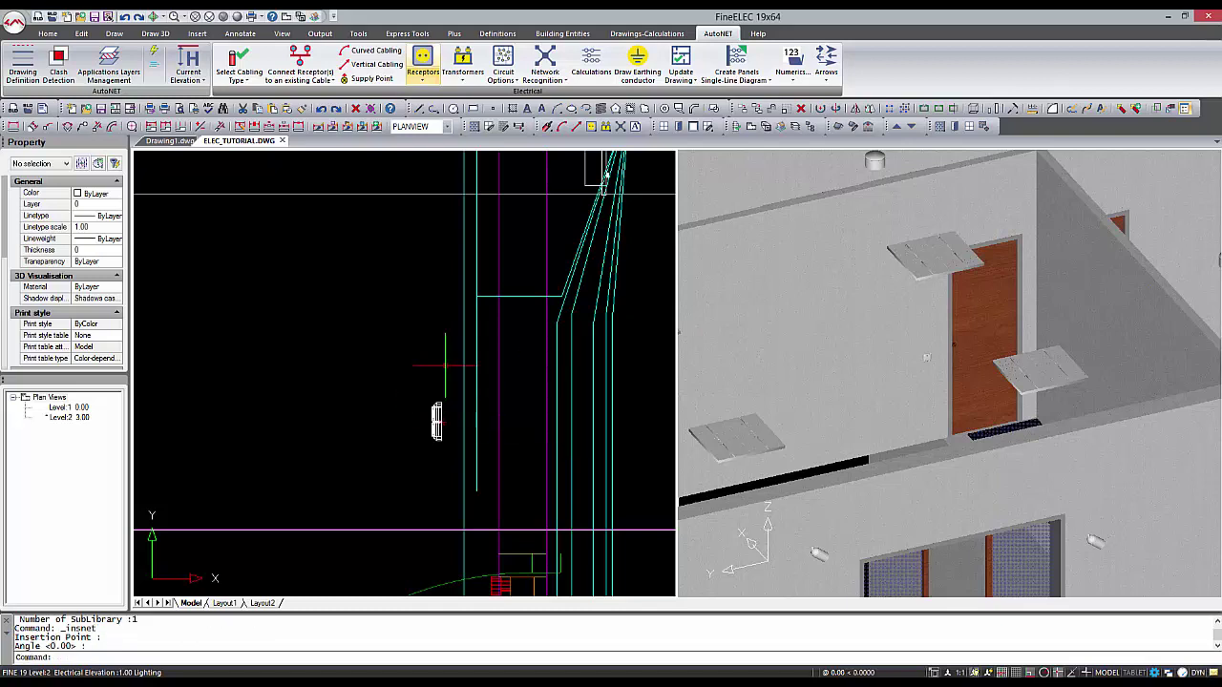
# Insert an Earthed Socket receptor directly above the switch in the plan view, oriented parallel to the adjacent vertical wall.
pyautogui.scroll(5, 929, 367)
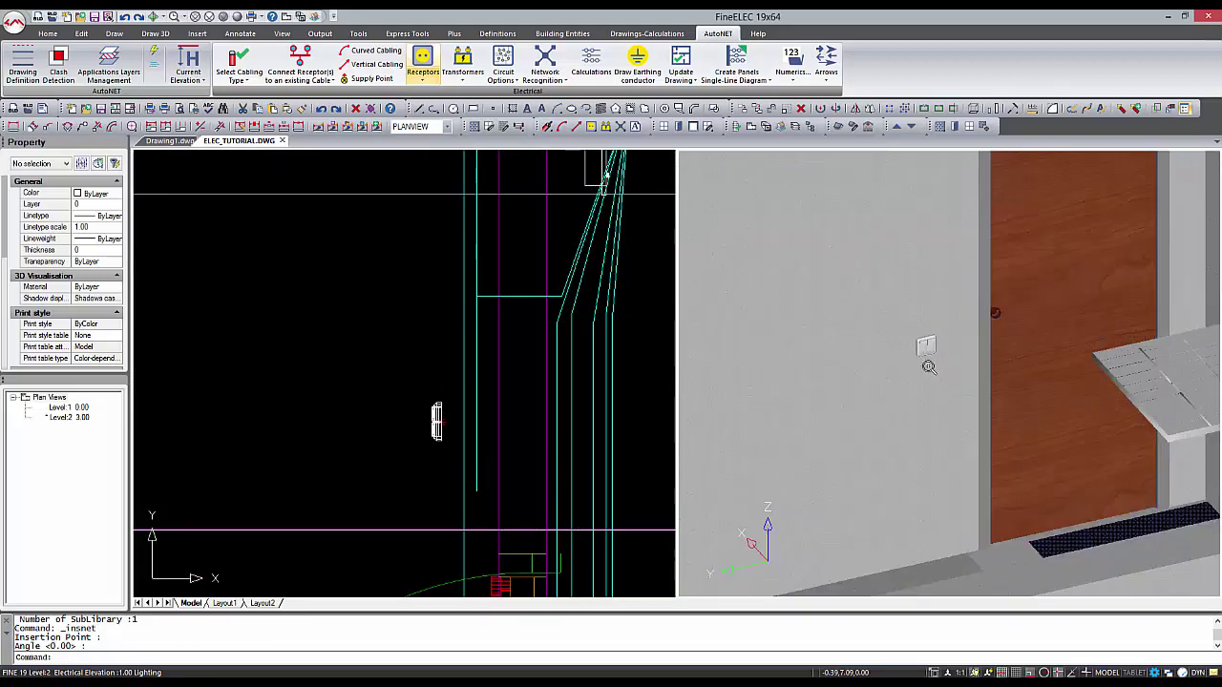
pyautogui.scroll(-4, 929, 367)
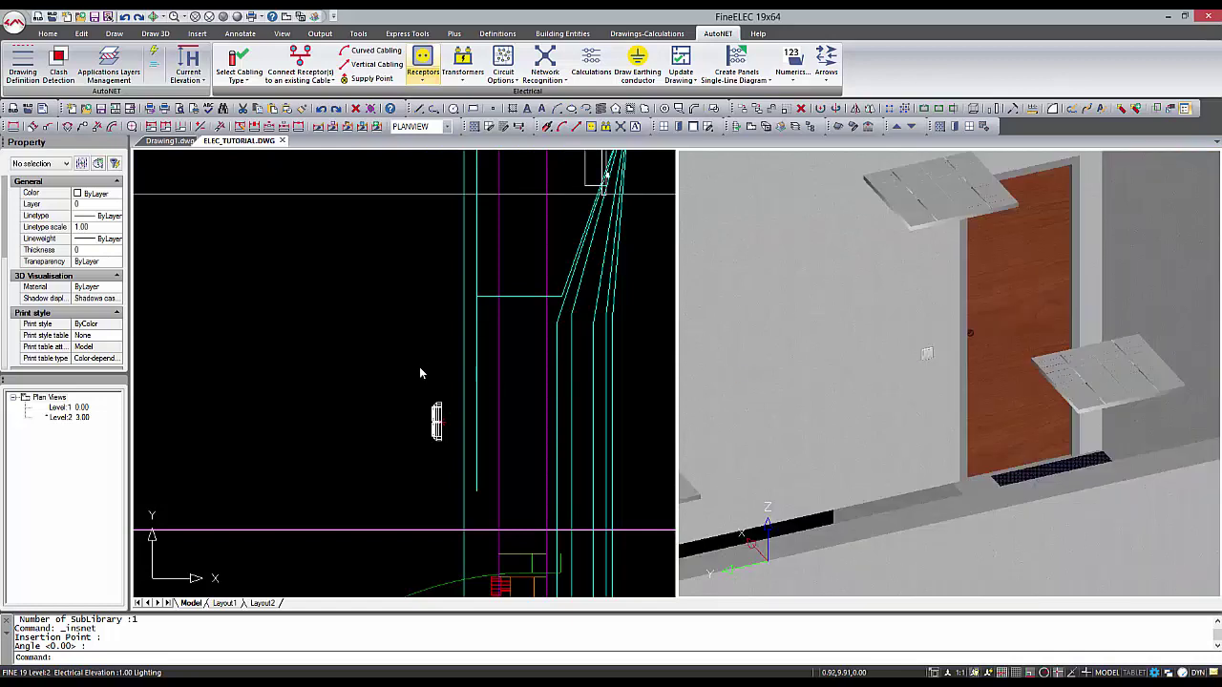
pyautogui.click(423, 62)
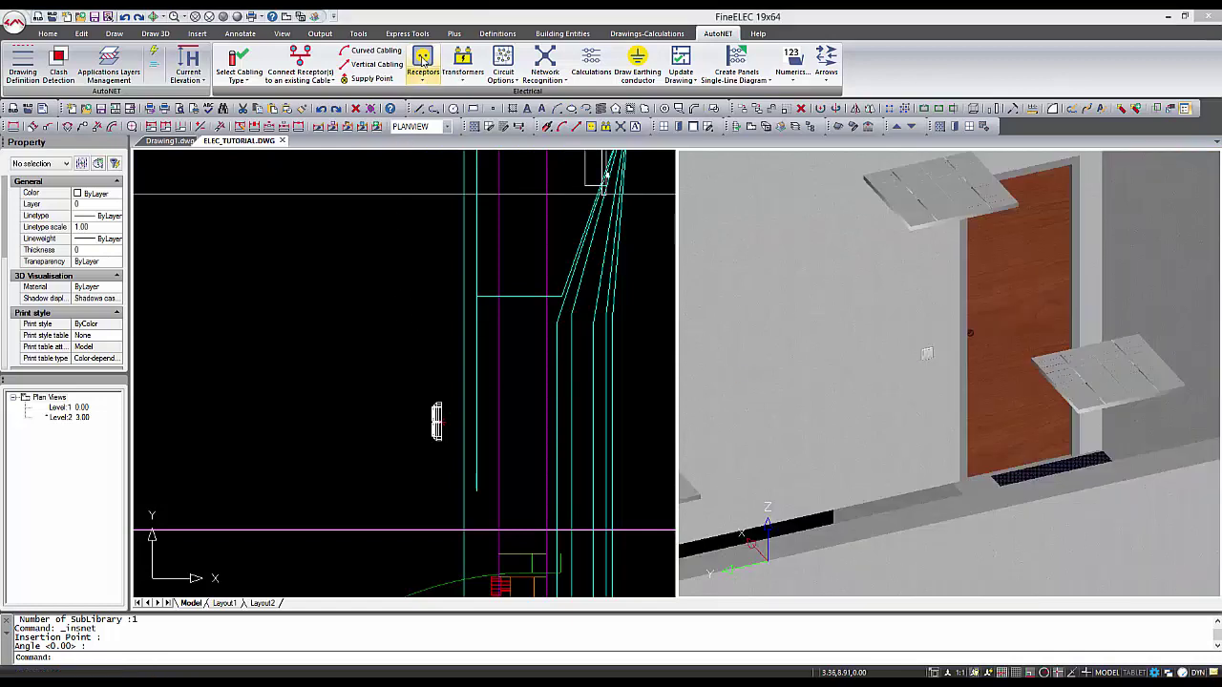
pyautogui.doubleClick(608, 400)
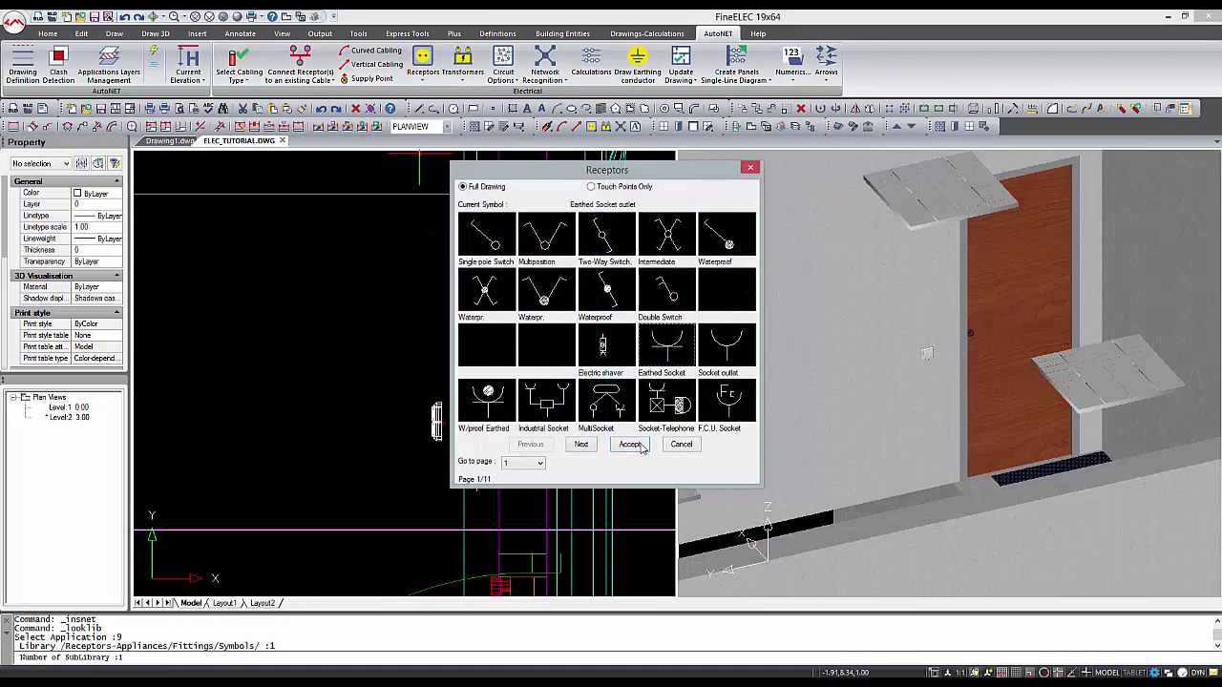
pyautogui.click(631, 445)
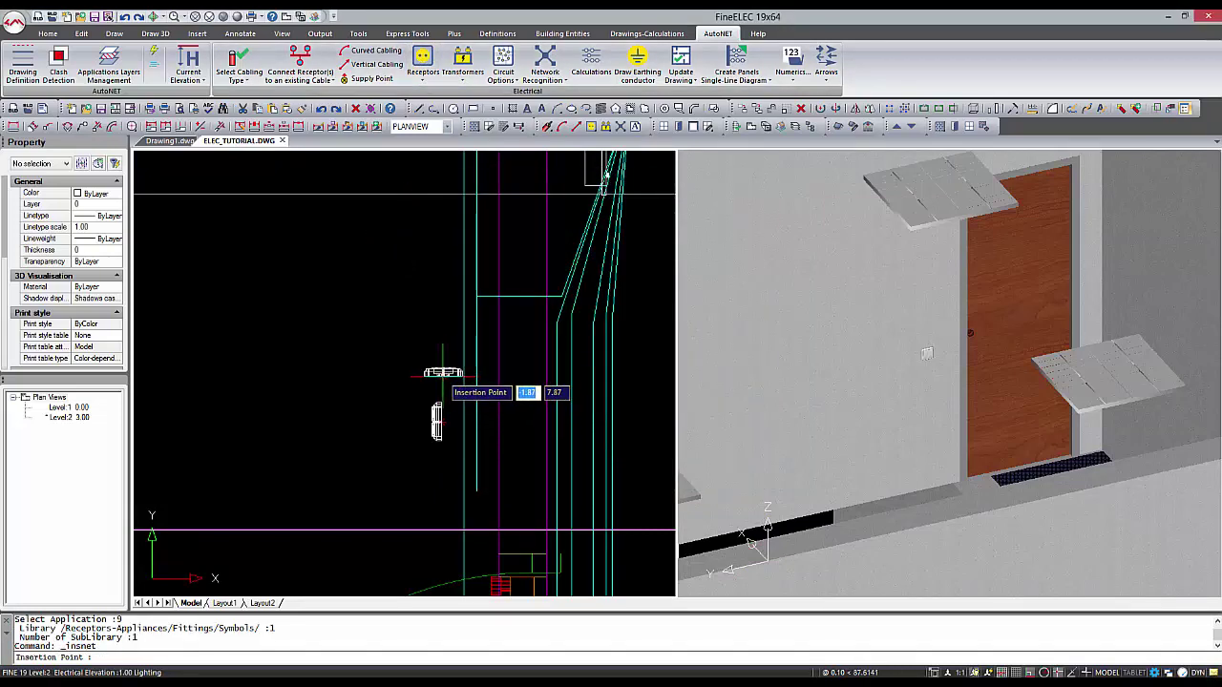
pyautogui.click(442, 372)
pyautogui.press('Return')
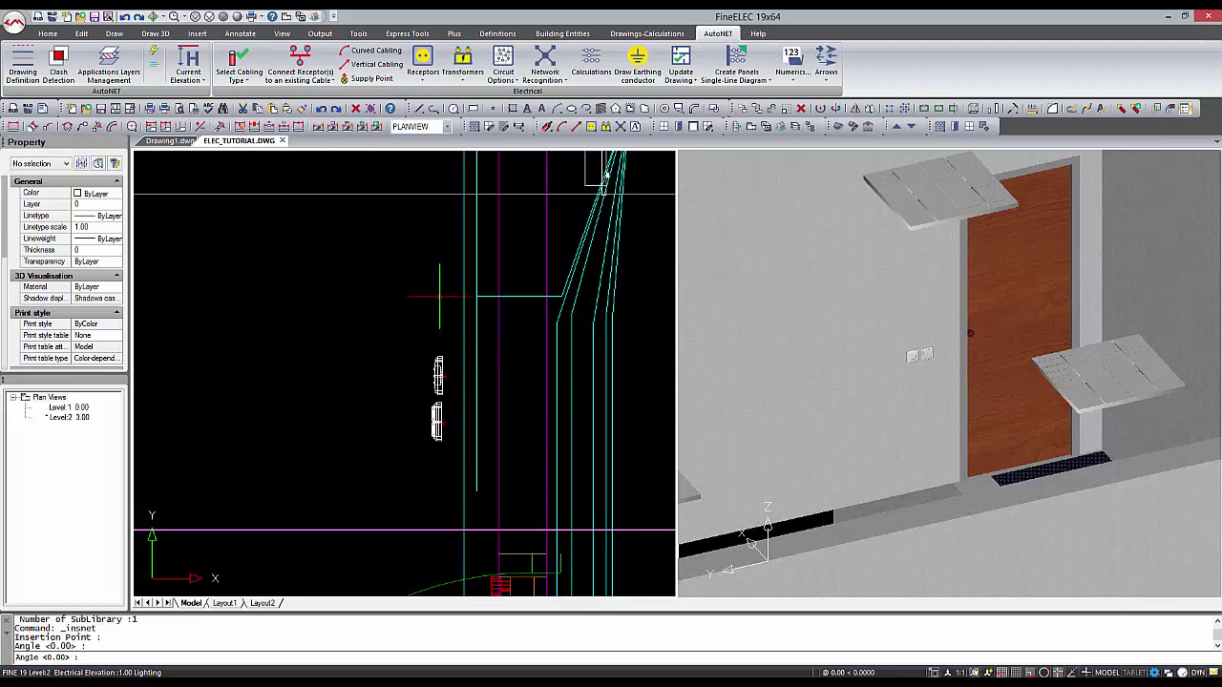
# Copy the earthed socket 0.10 straight up in the plan view and set the copy's Position Z to 0.50.
pyautogui.click(438, 373)
pyautogui.rightClick(438, 373)
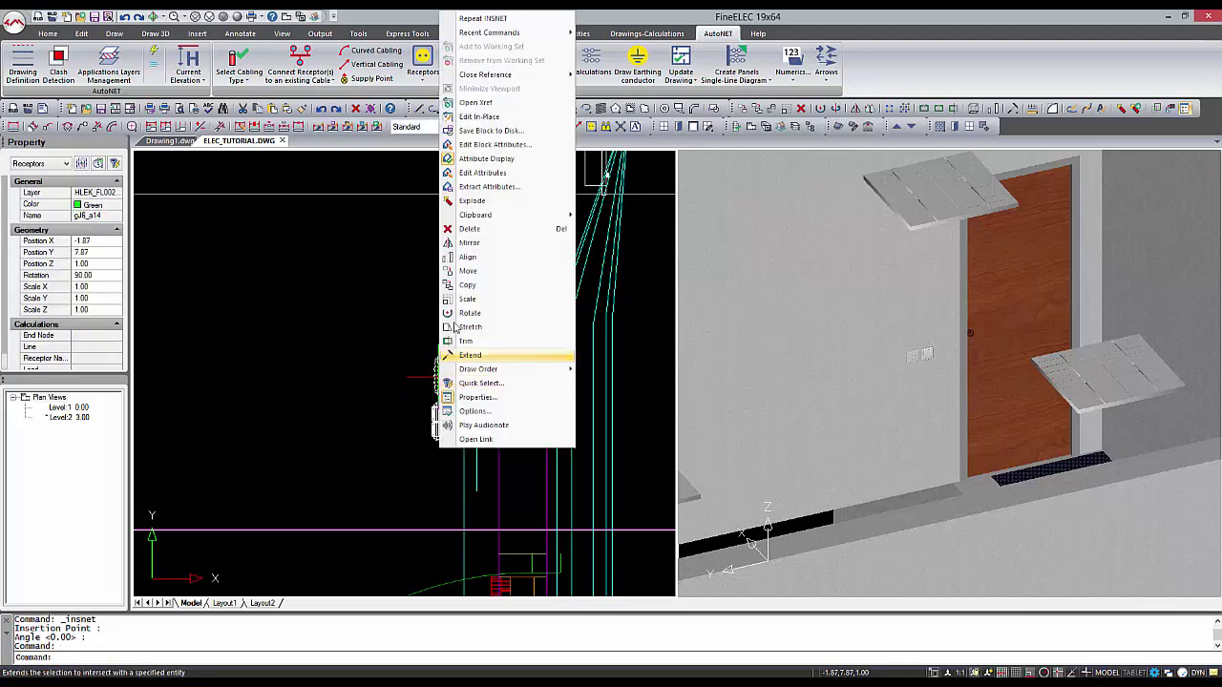
pyautogui.click(465, 288)
pyautogui.click(439, 376)
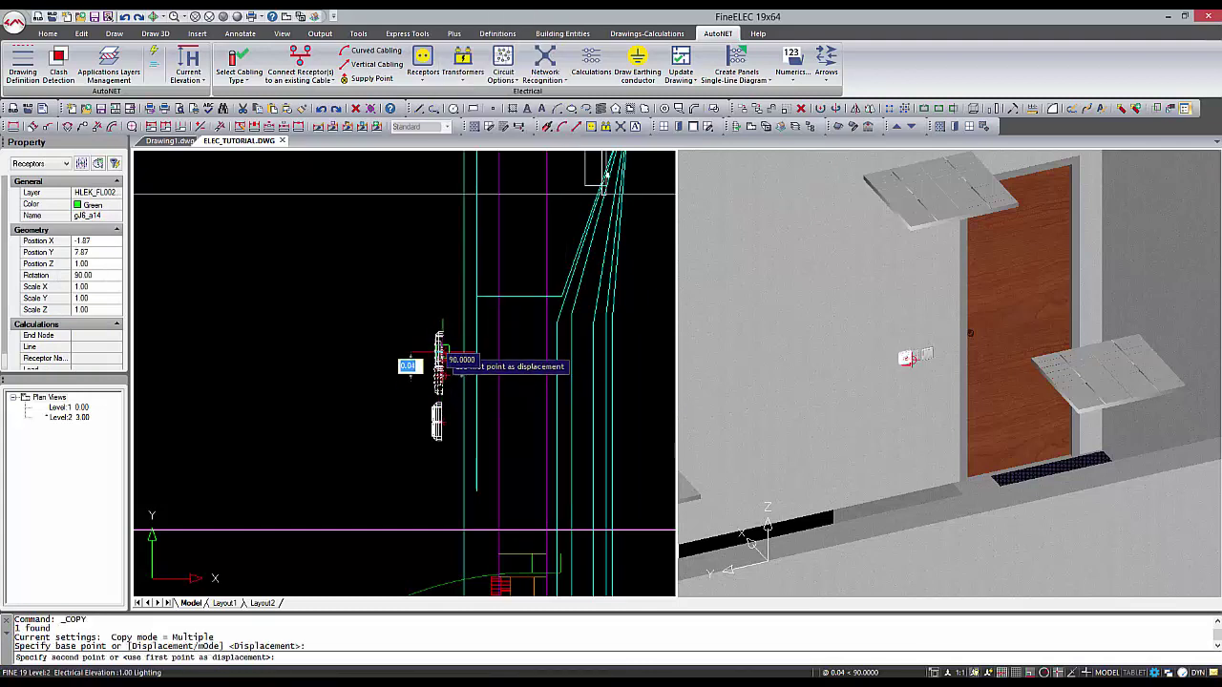
pyautogui.click(438, 327)
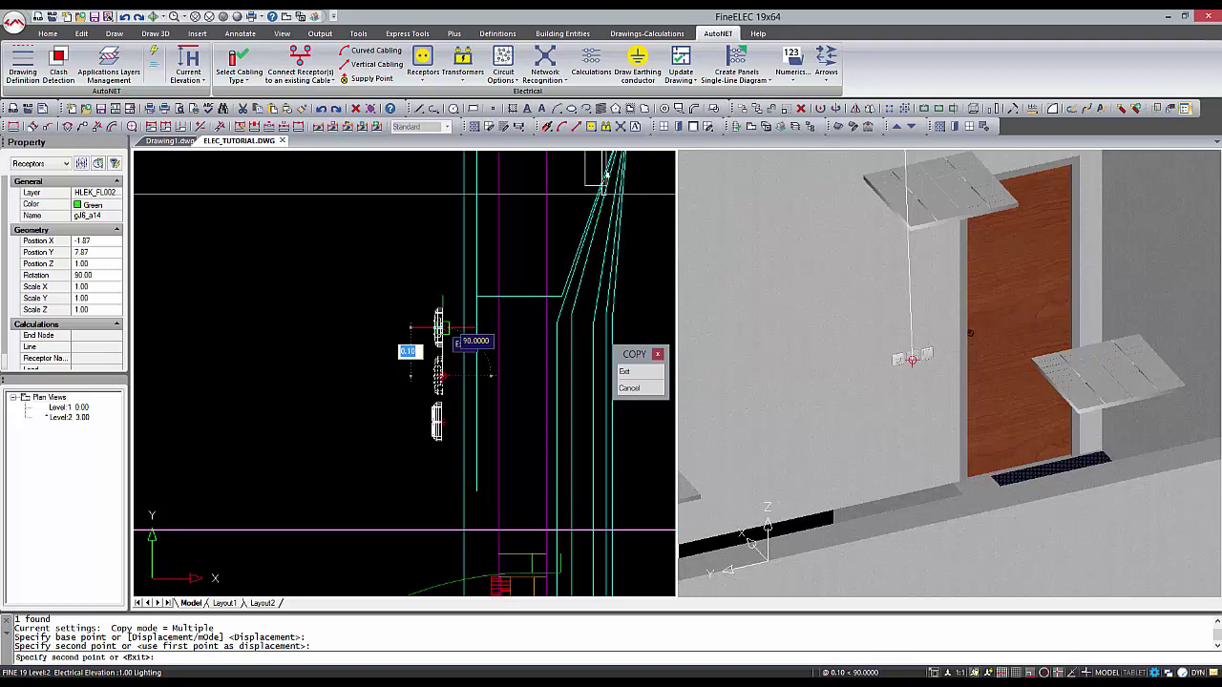
pyautogui.press('Escape')
pyautogui.press('Escape')
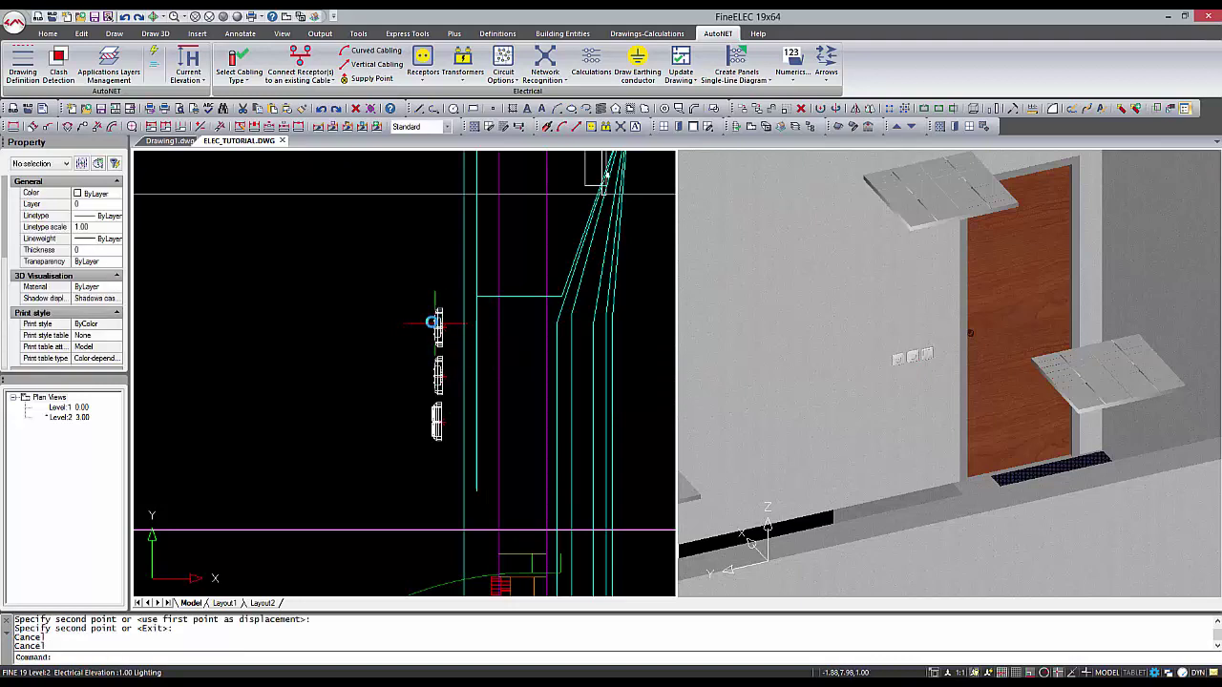
pyautogui.click(434, 323)
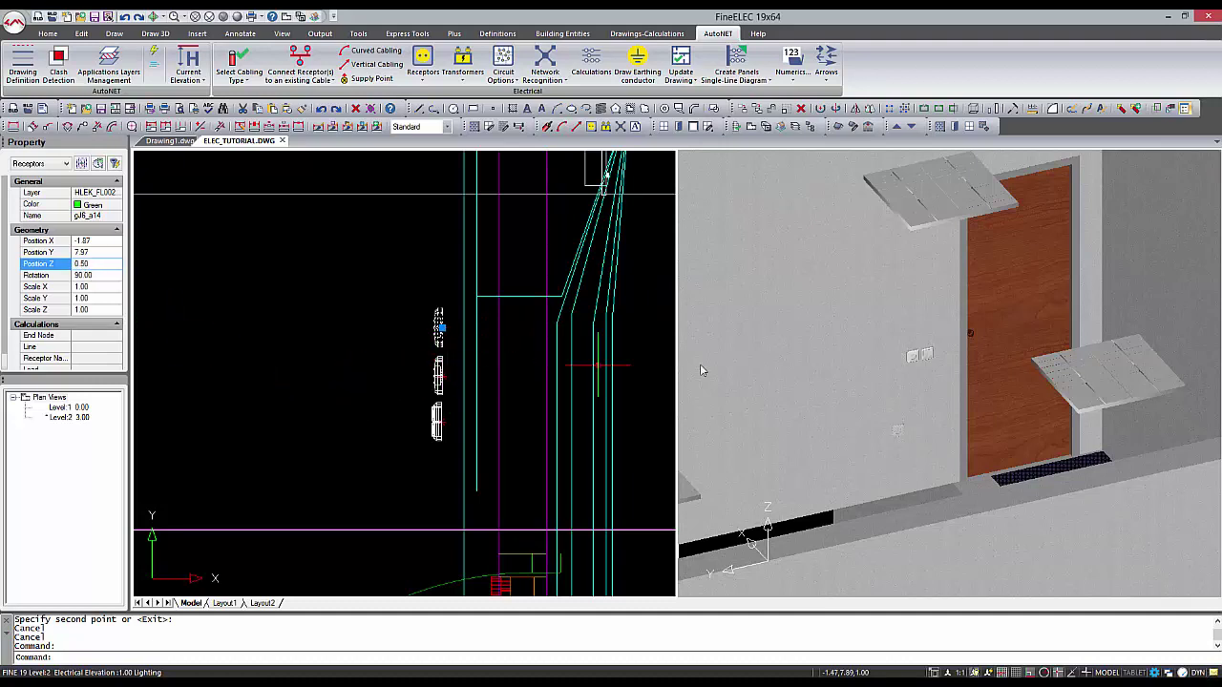
pyautogui.press('Escape')
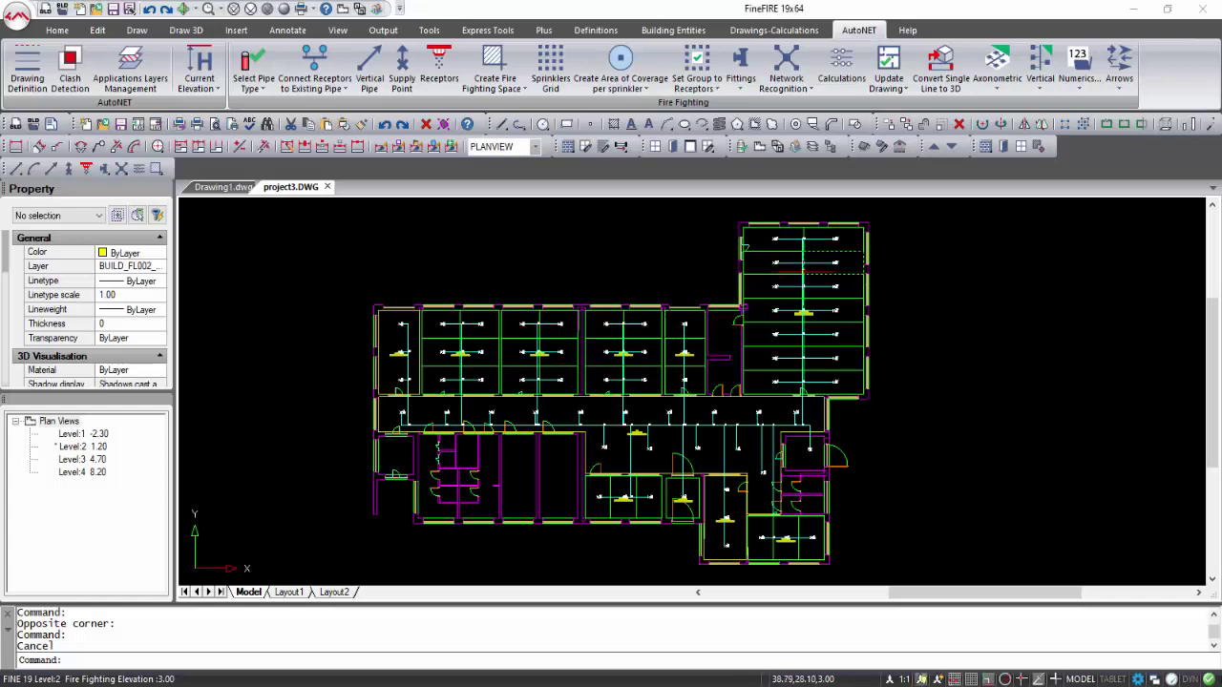
# Switch to FineFIRE and set the inner diameter of the seven left-hand sprinkler branch pipes in project3.DWG's upper-right room to 25.
pyautogui.scroll(6, 759, 310)
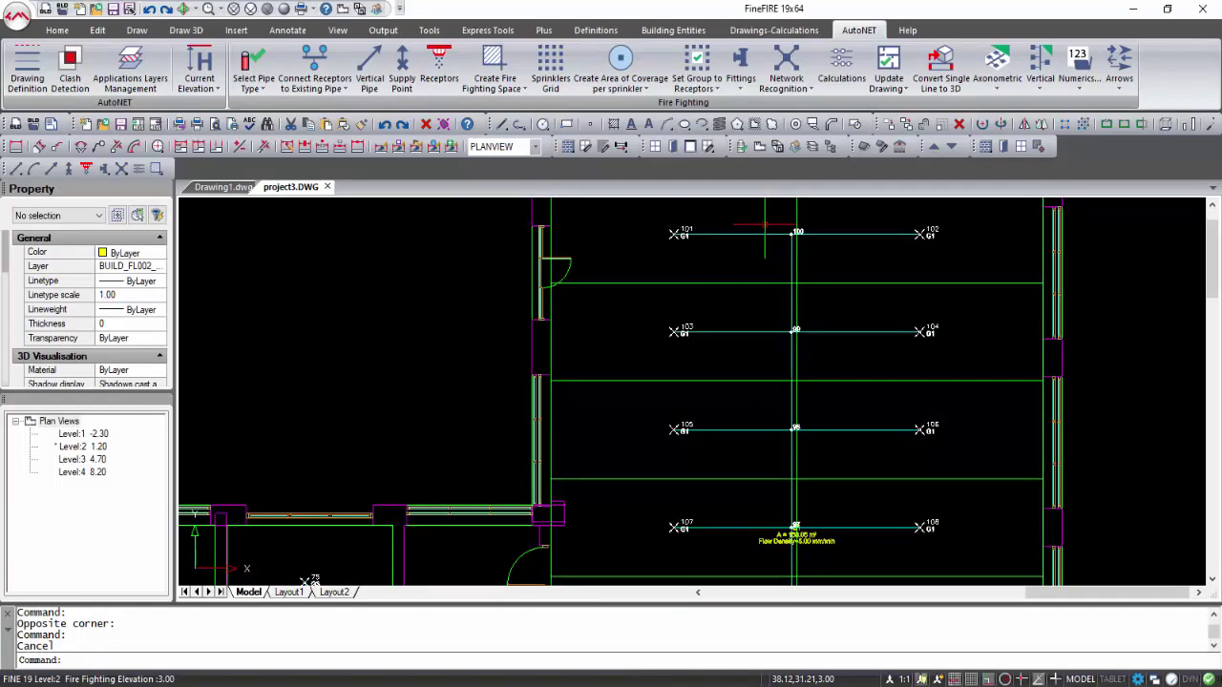
pyautogui.click(764, 227)
pyautogui.click(745, 355)
pyautogui.moveTo(739, 364); pyautogui.dragTo(737, 325, button='middle')
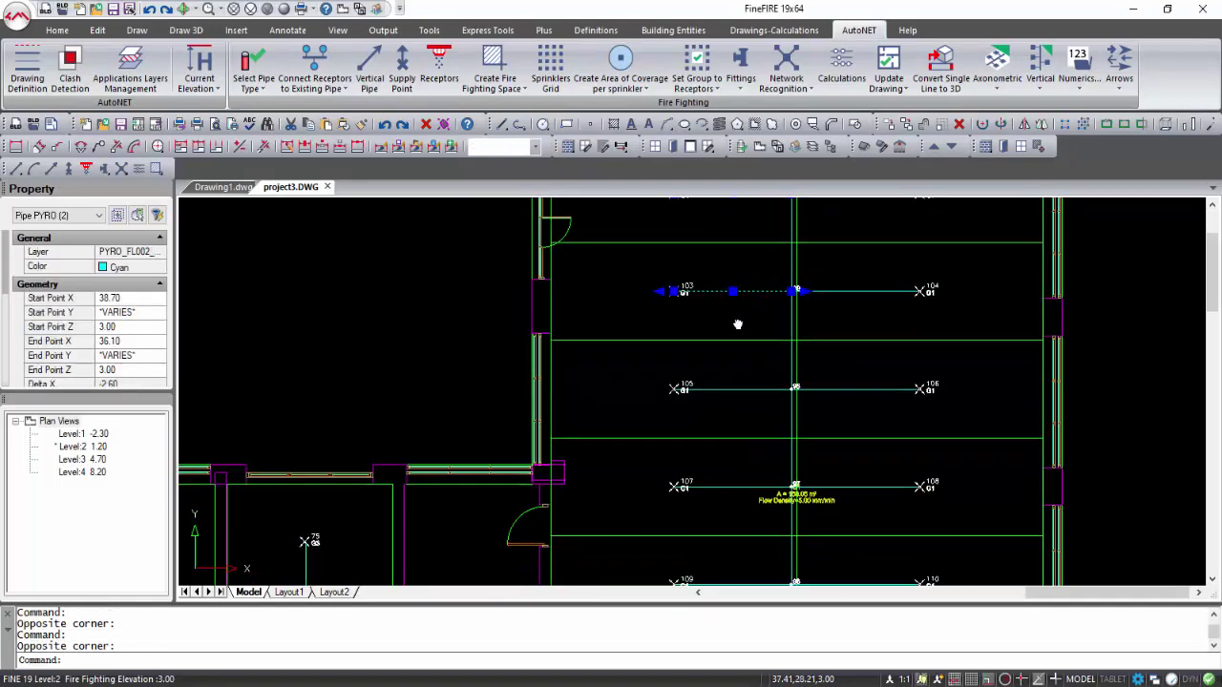
pyautogui.click(745, 361)
pyautogui.click(693, 409)
pyautogui.moveTo(714, 482); pyautogui.dragTo(712, 356, button='middle')
pyautogui.click(711, 434)
pyautogui.click(711, 433)
pyautogui.click(723, 420)
pyautogui.click(719, 465)
pyautogui.moveTo(721, 456); pyautogui.dragTo(723, 268, button='middle')
pyautogui.click(691, 391)
pyautogui.click(754, 460)
pyautogui.moveTo(716, 433); pyautogui.dragTo(717, 401, button='middle')
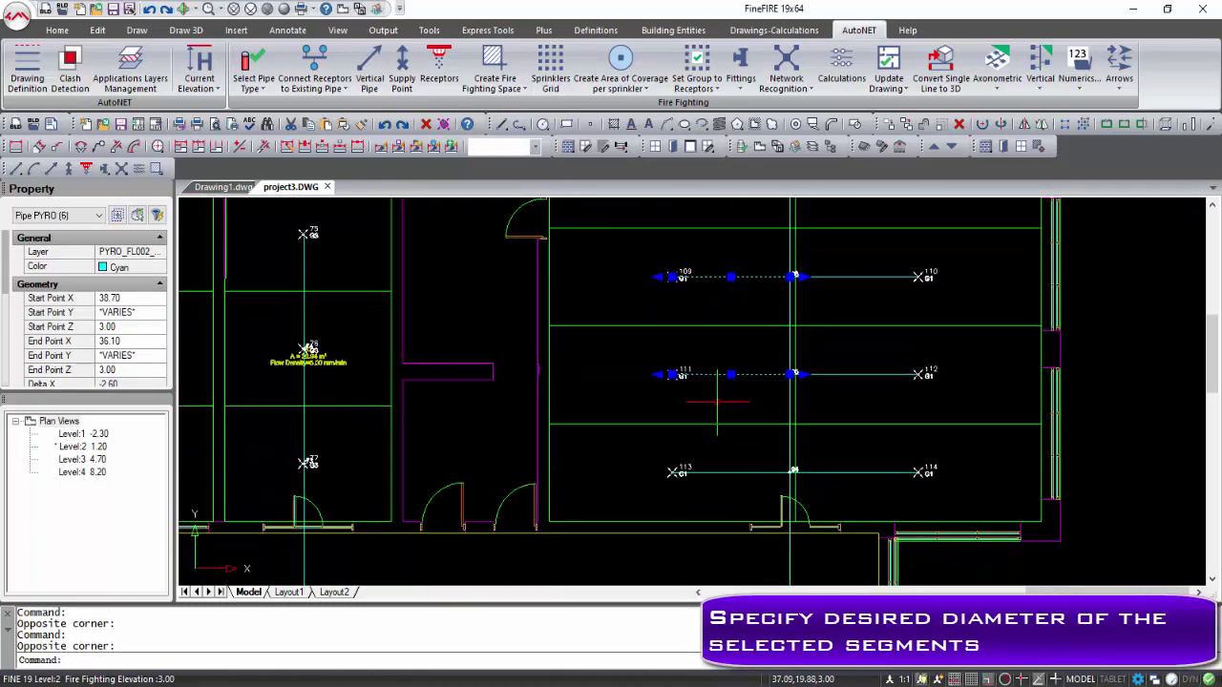
pyautogui.click(719, 460)
pyautogui.click(708, 480)
pyautogui.scroll(-5, 112, 363)
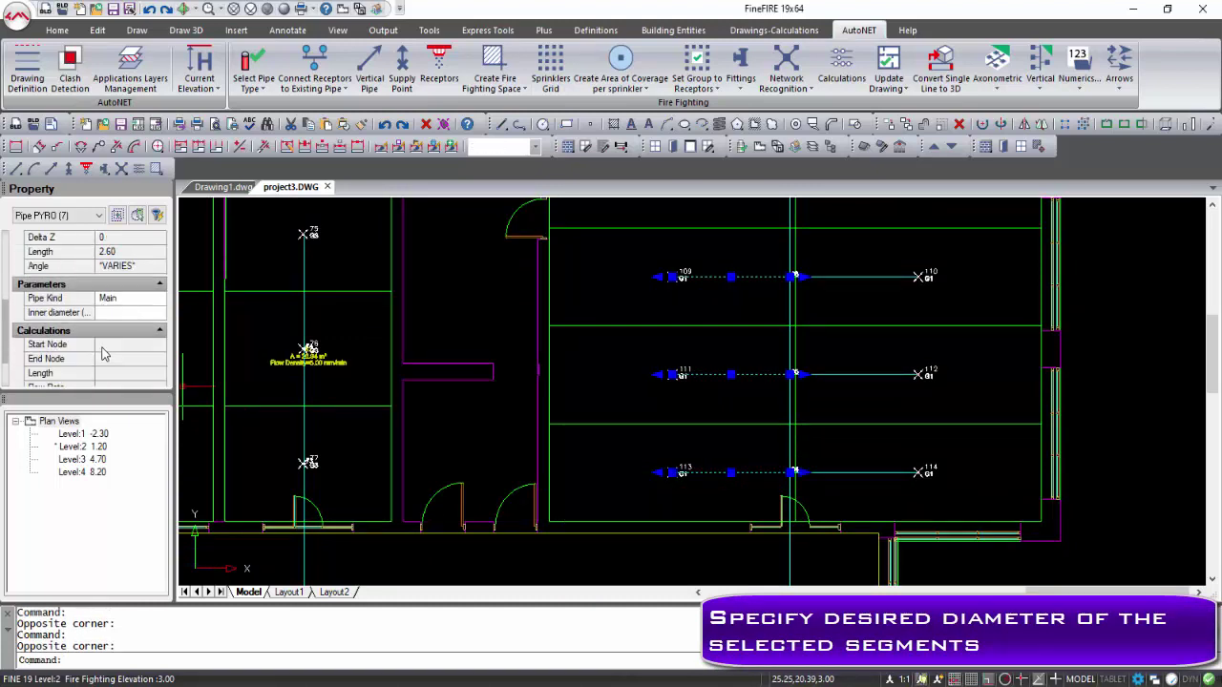
pyautogui.click(116, 314)
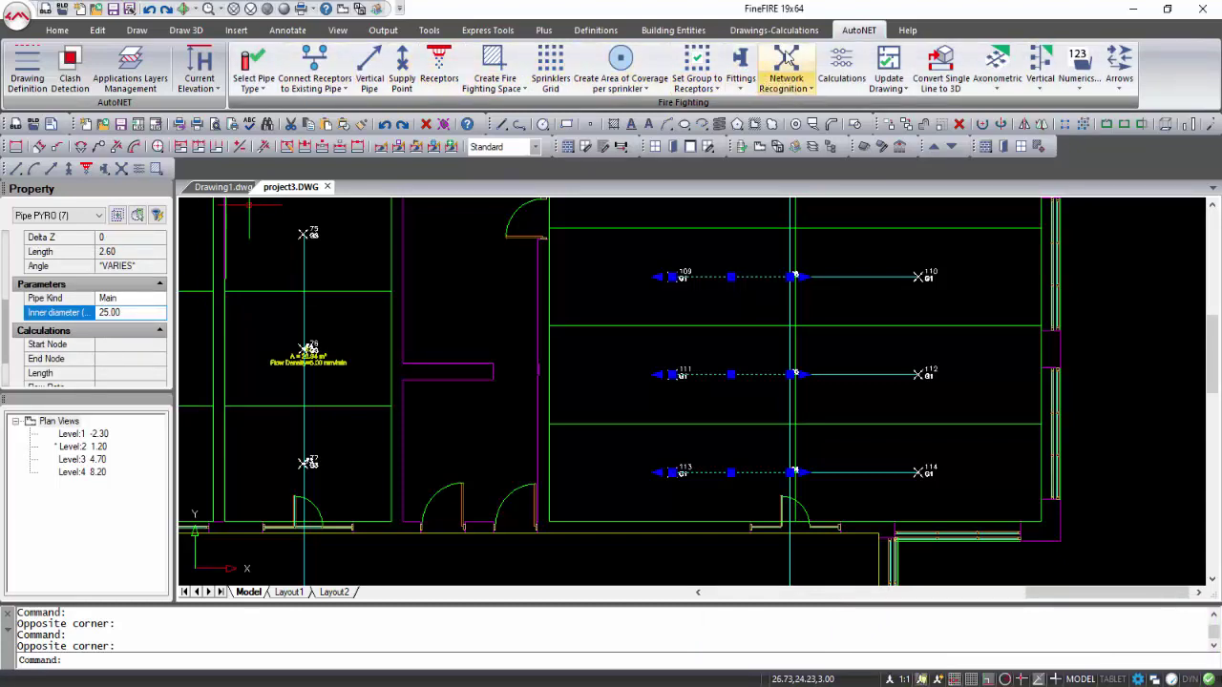
# Recognize the sprinkler network and update the Fire Fighting calculation sheet from the drawing, saving the project changes.
pyautogui.click(785, 60)
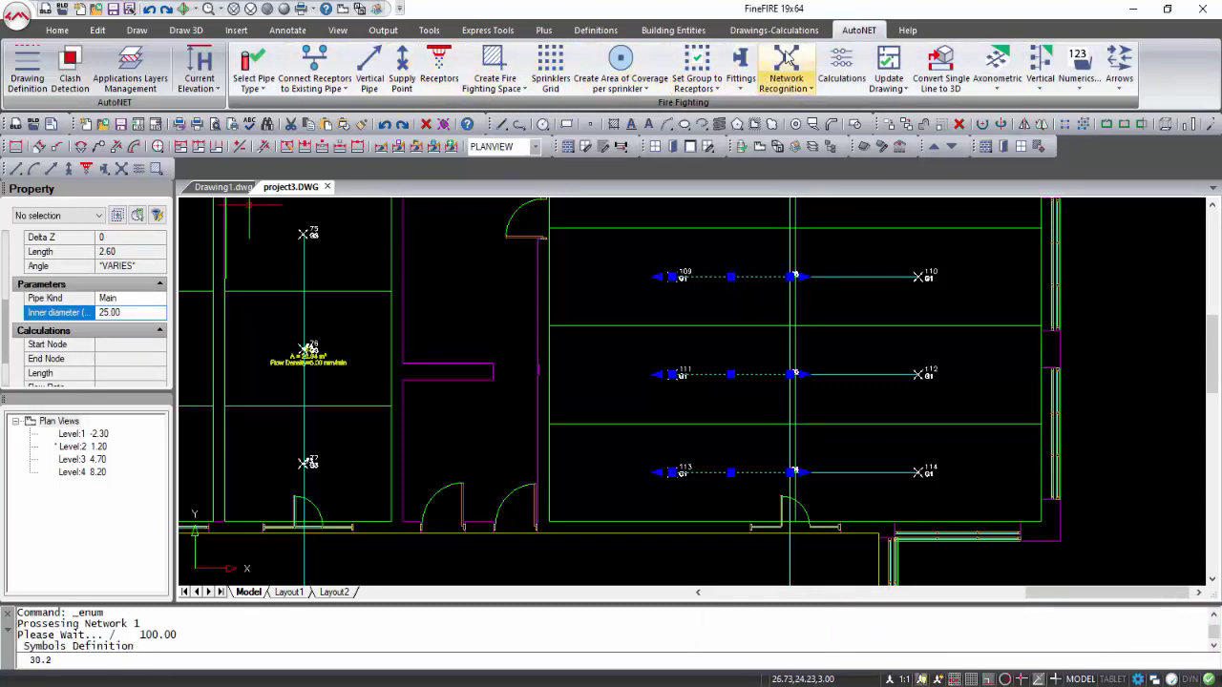
pyautogui.click(840, 59)
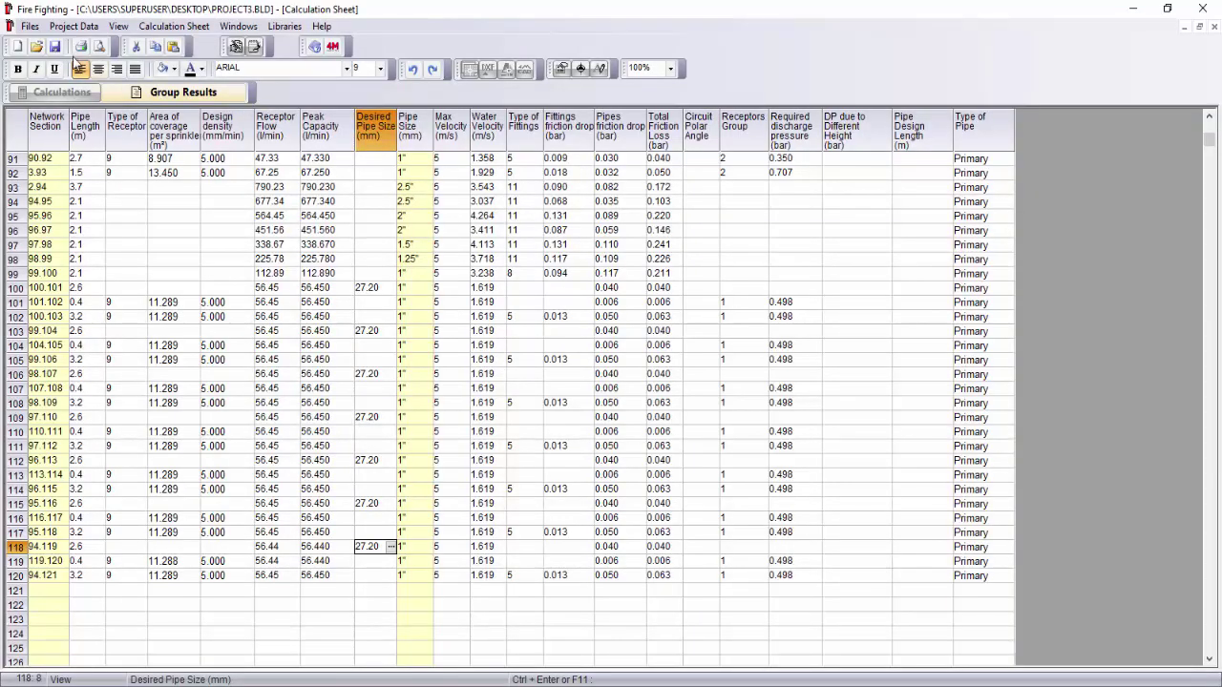
pyautogui.click(29, 26)
pyautogui.click(59, 83)
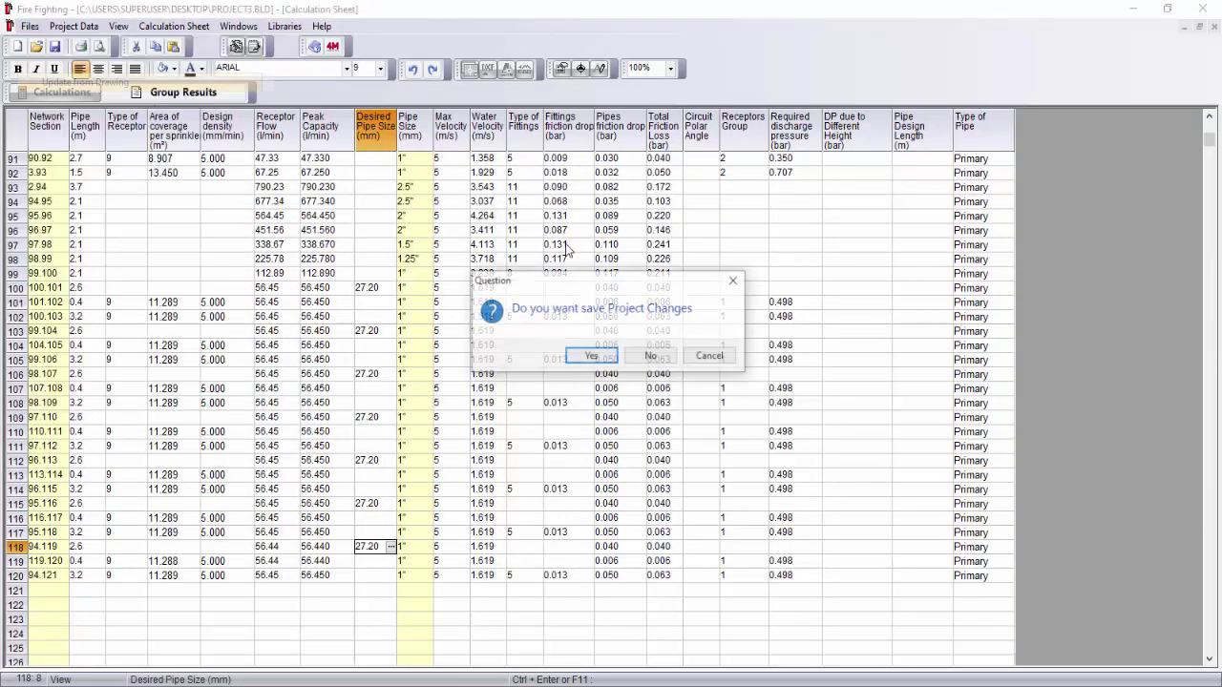
pyautogui.click(603, 360)
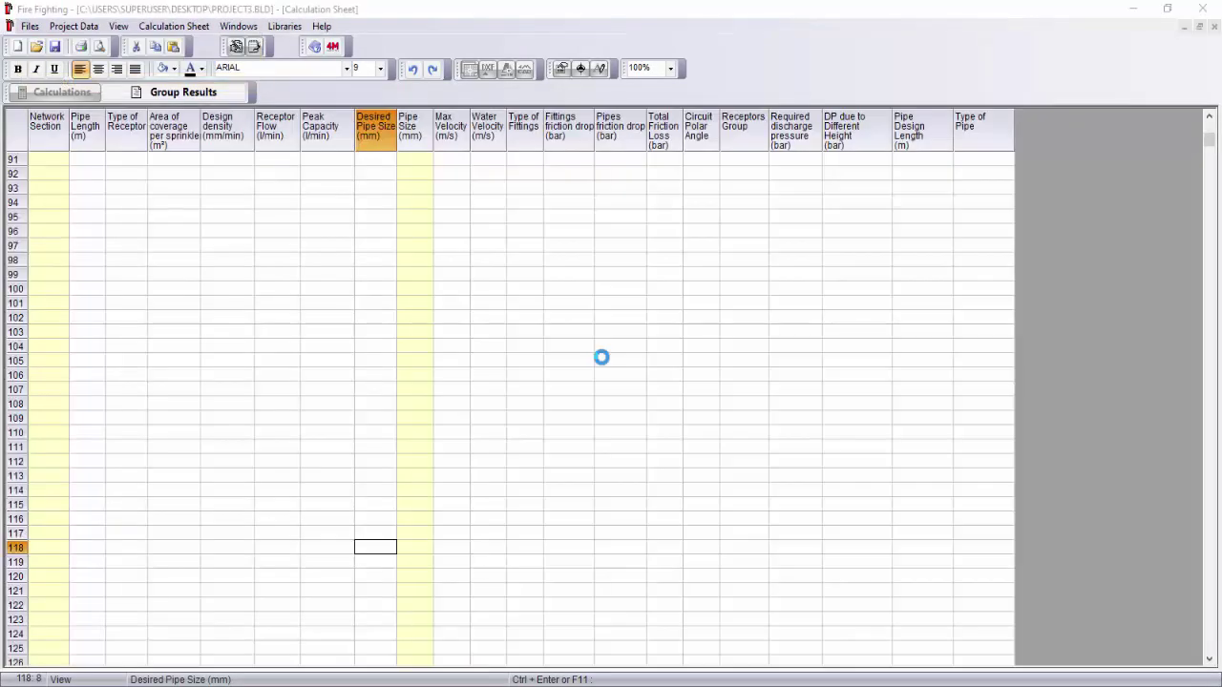
pyautogui.click(649, 359)
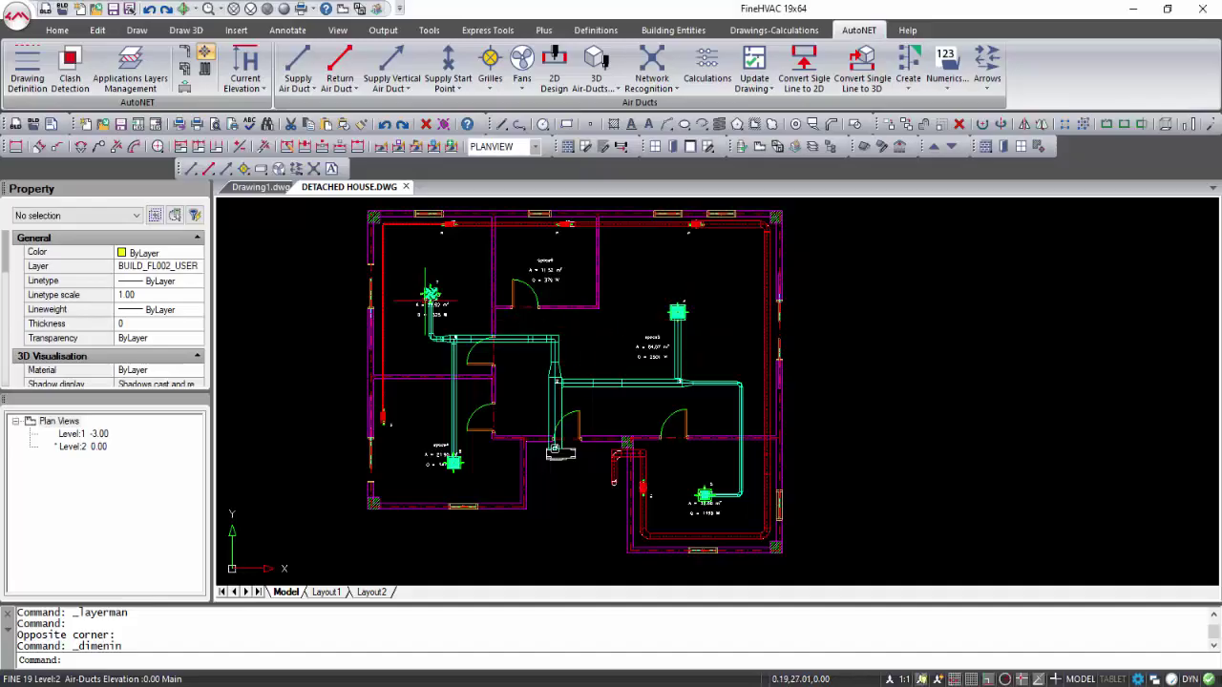
# Switch to FineHVAC and set the air supply of the supply grille in DETACHED HOUSE.DWG's upper-left room to 500 m3/h.
pyautogui.scroll(5, 425, 299)
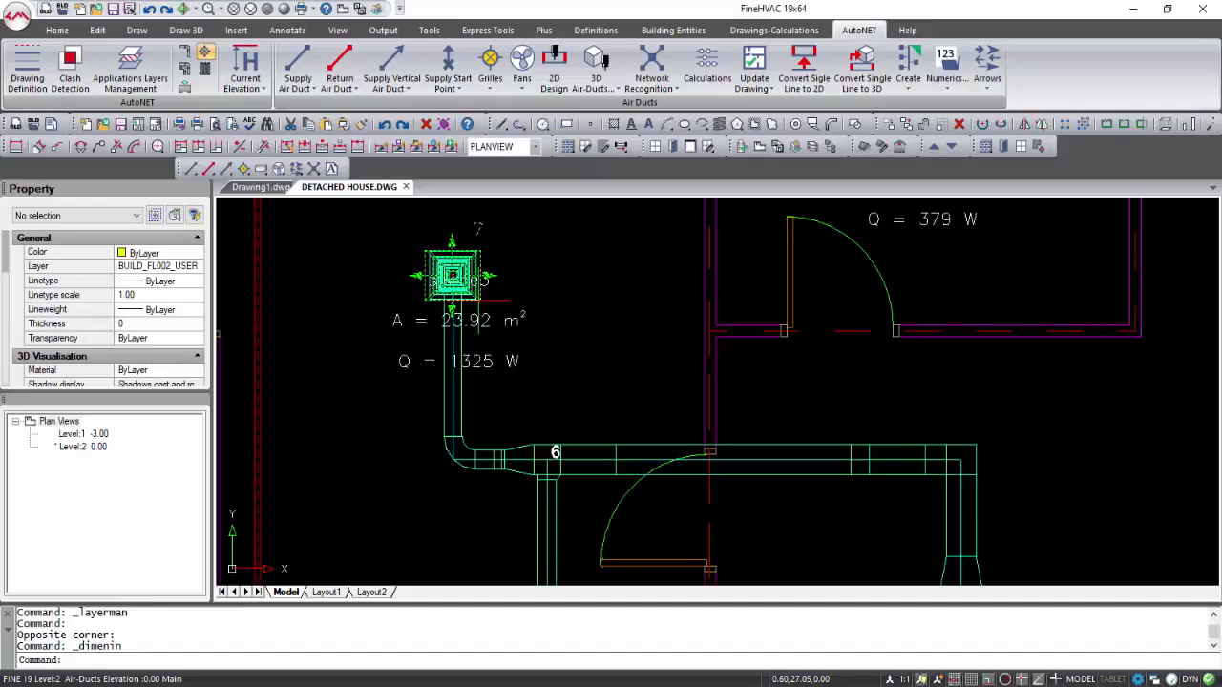
pyautogui.click(477, 227)
pyautogui.scroll(-3, 184, 330)
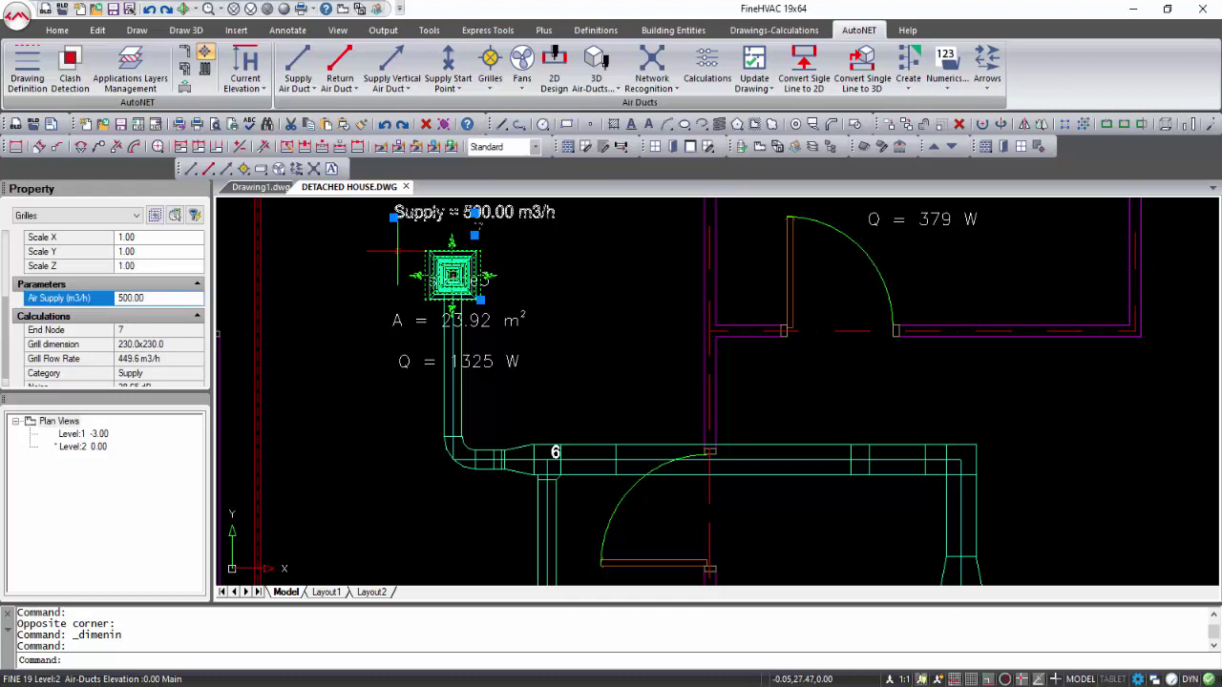
pyautogui.press('Escape')
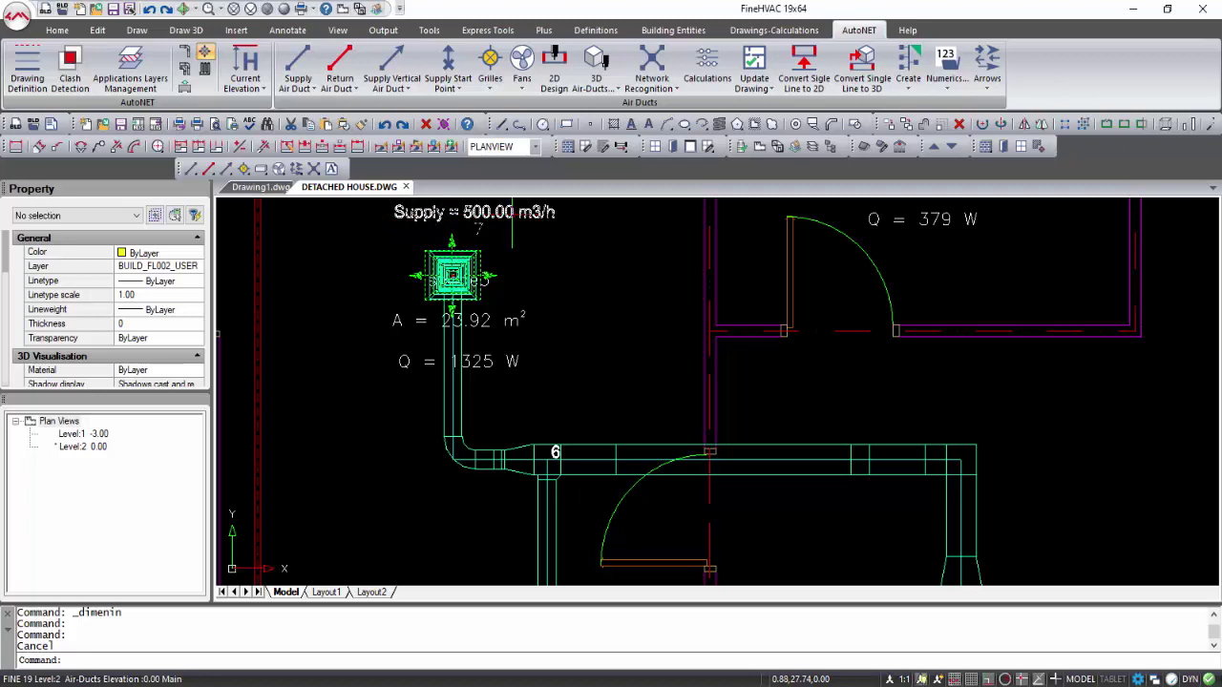
# Recognize the air-duct network, then update the Air-Ducts calculation sheet from the drawing, saving the project changes and recalculating.
pyautogui.click(652, 65)
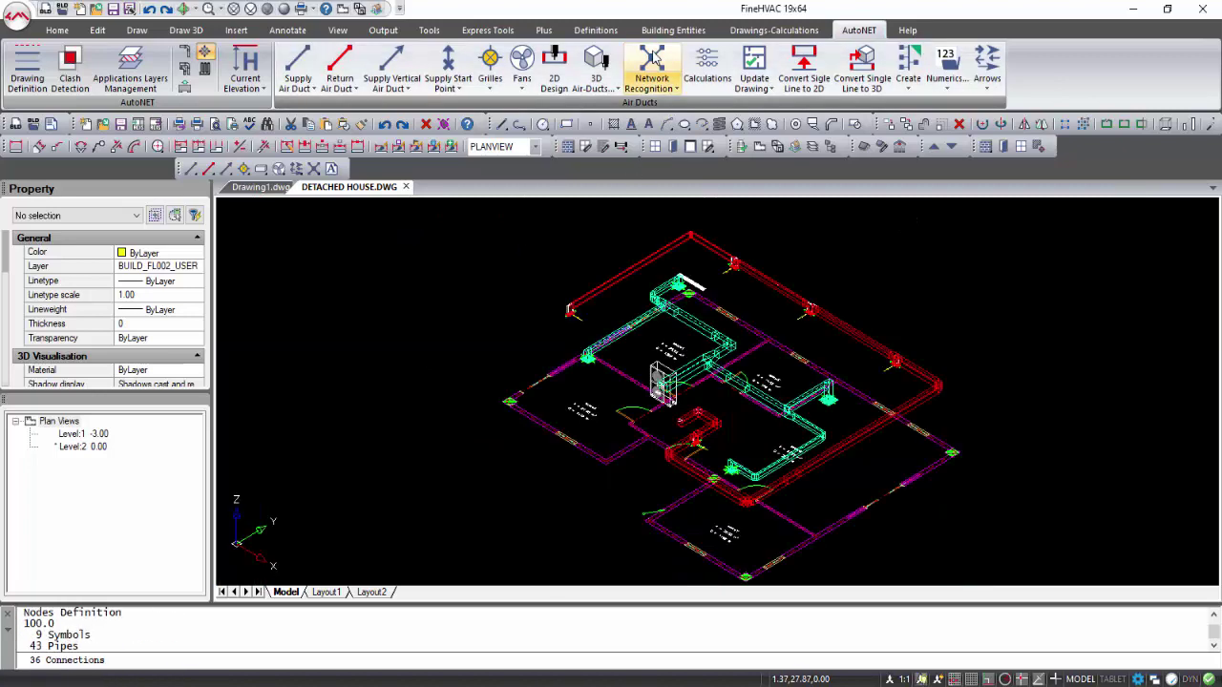
pyautogui.click(703, 62)
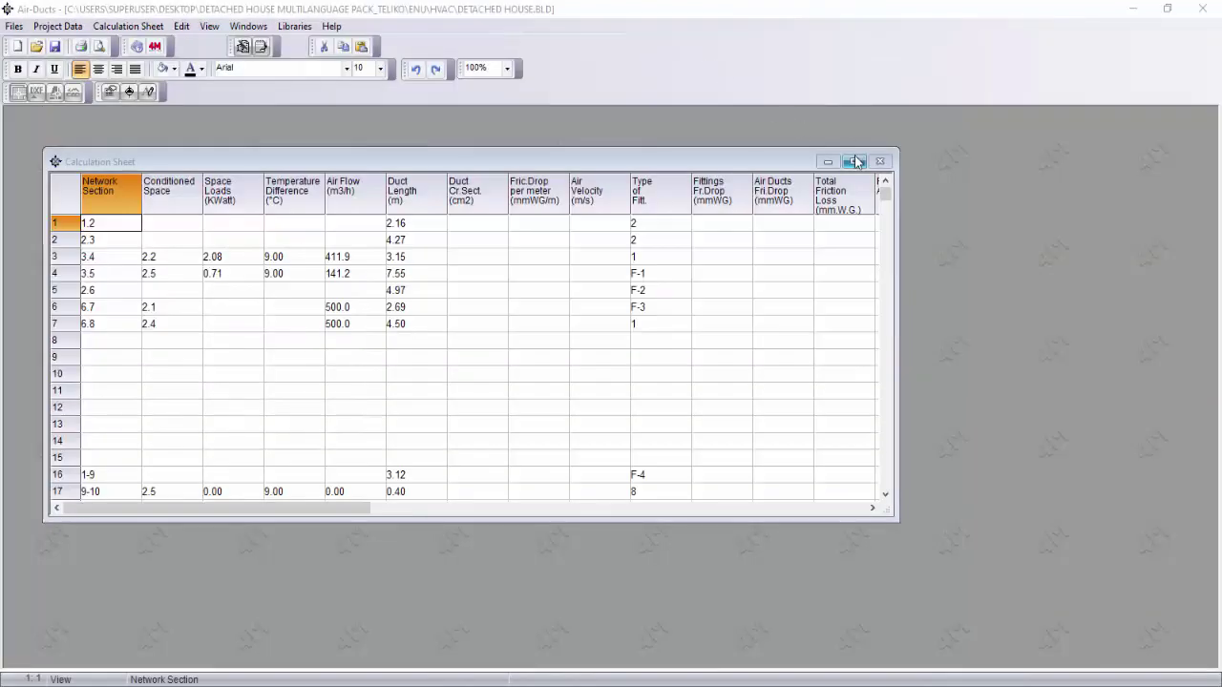
pyautogui.click(856, 162)
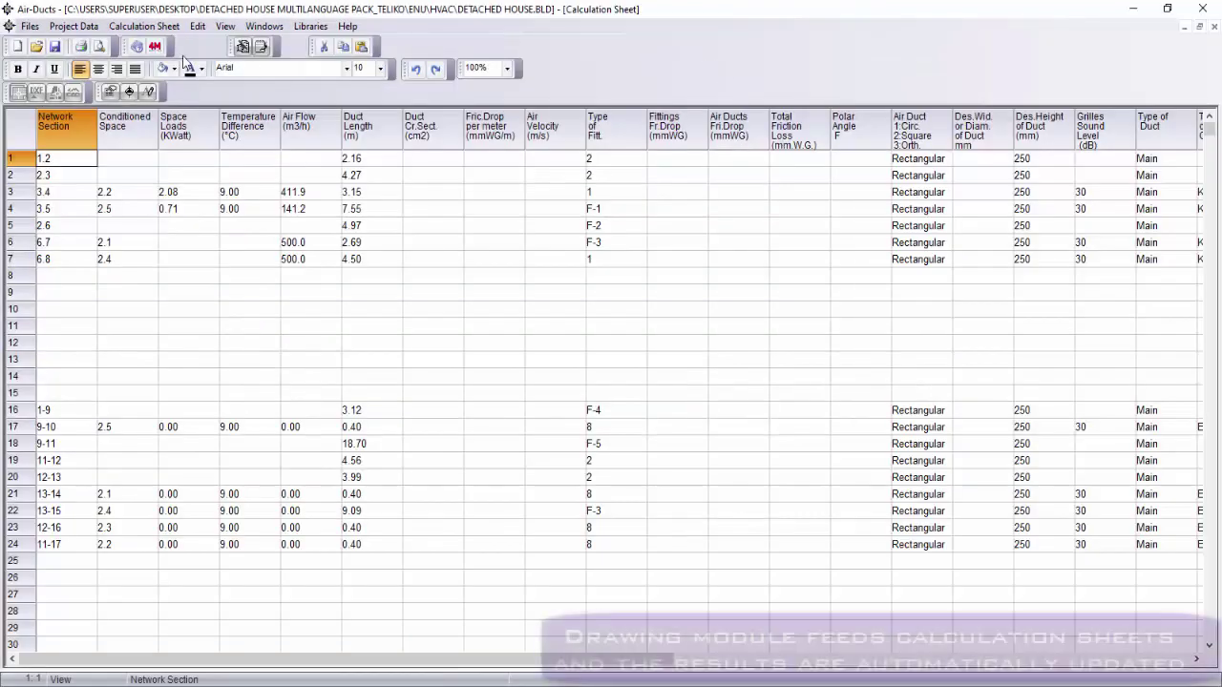
pyautogui.click(30, 26)
pyautogui.click(84, 82)
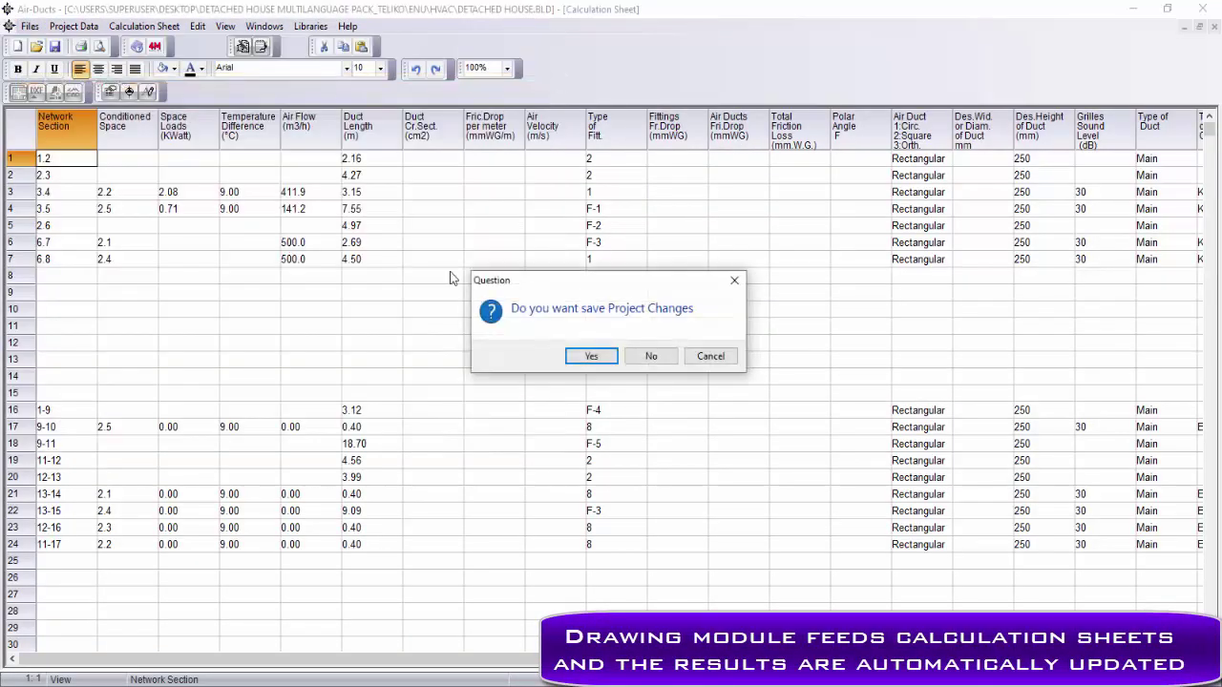
pyautogui.click(589, 356)
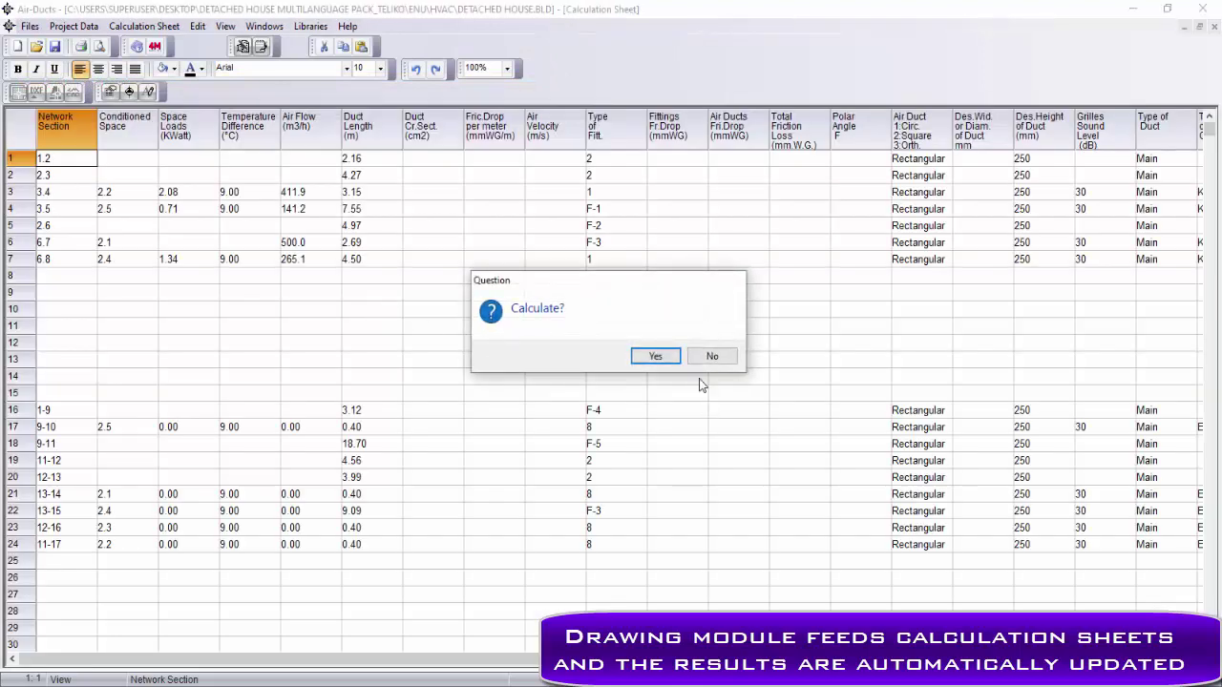
pyautogui.click(655, 356)
pyautogui.click(303, 242)
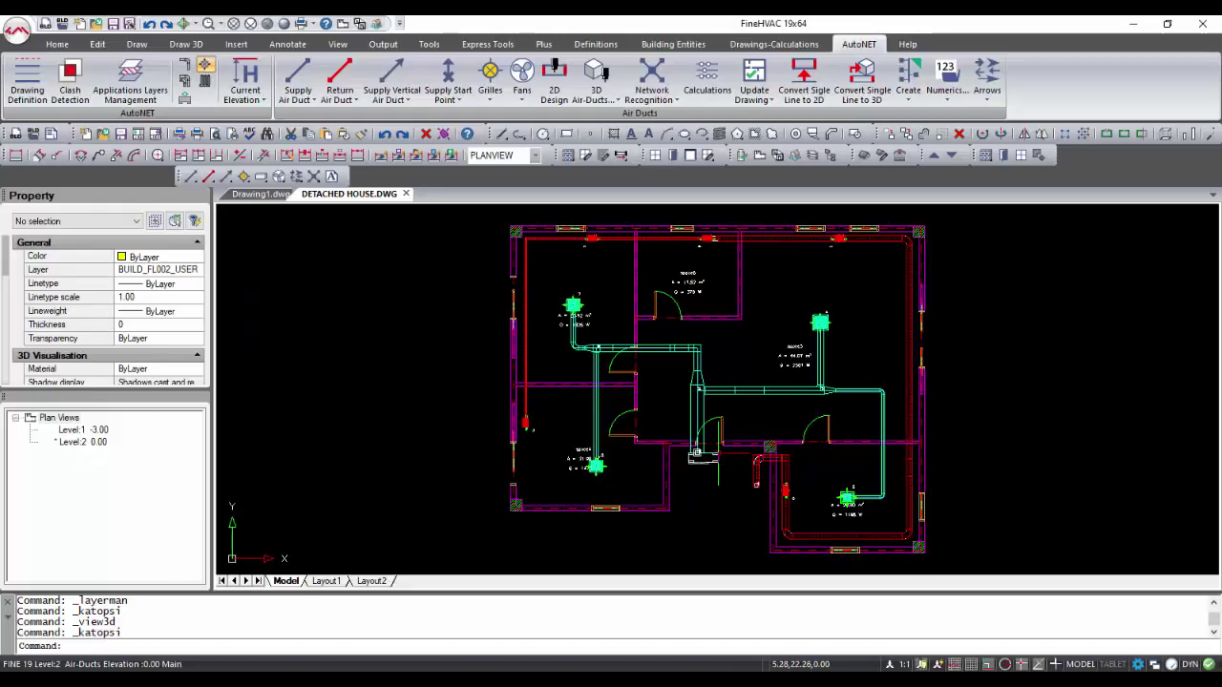
# Set the 2 pipes-1 parallel connection of the two air ducts meeting at node 2 to Constant Width Curve and convert the single-line ducts to 3D.
pyautogui.scroll(5, 728, 358)
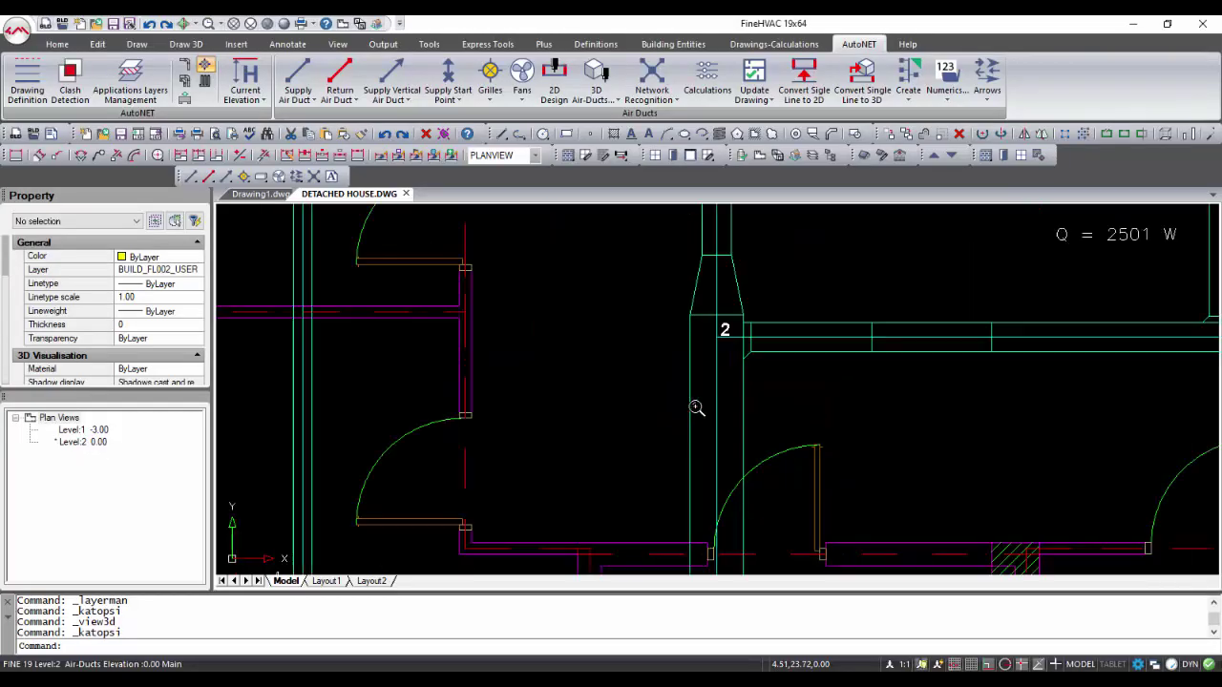
pyautogui.click(730, 351)
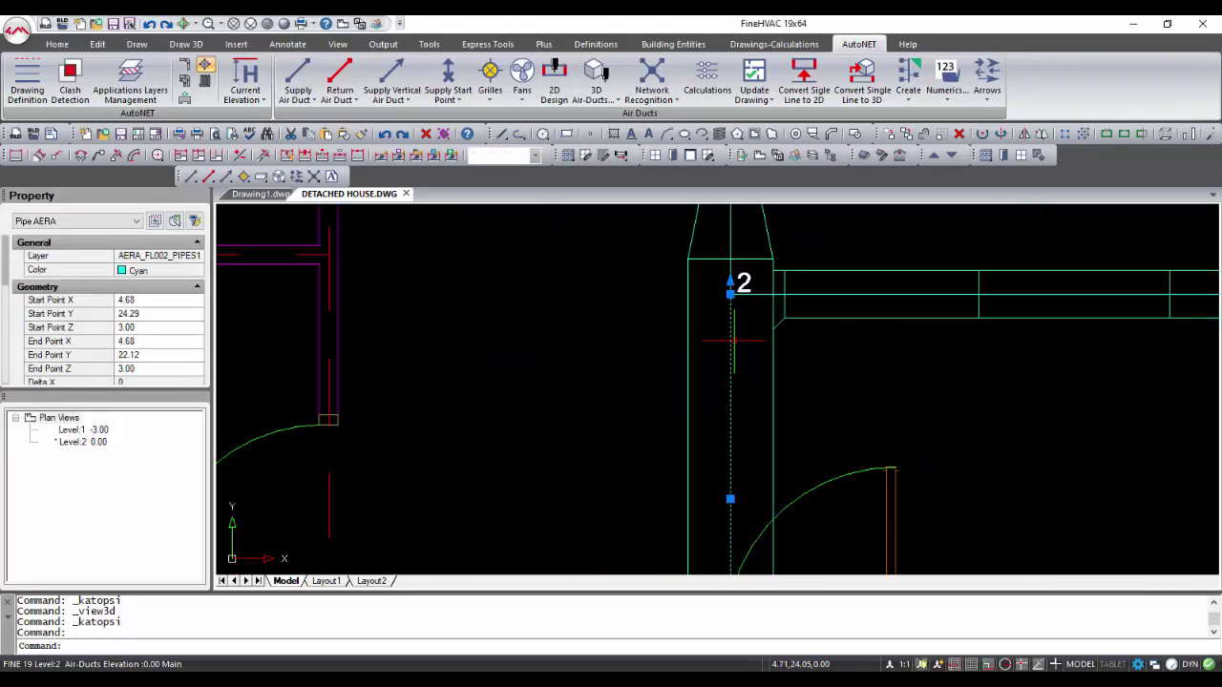
pyautogui.click(765, 295)
pyautogui.scroll(-5, 152, 325)
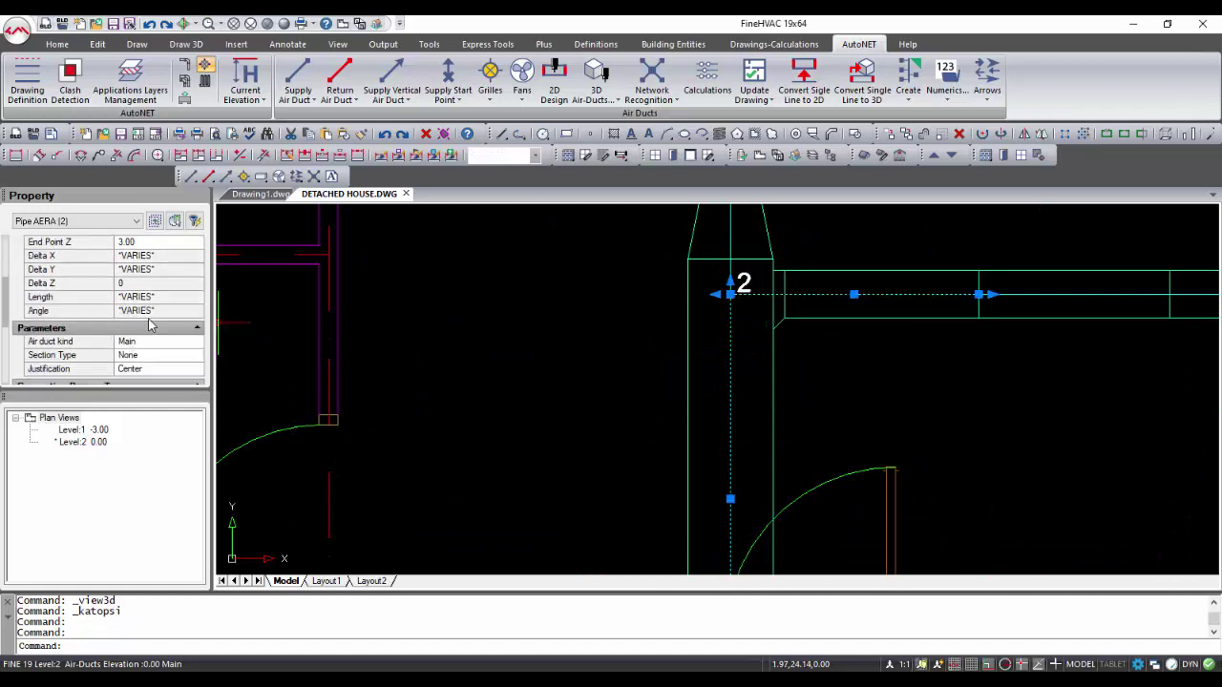
pyautogui.click(178, 330)
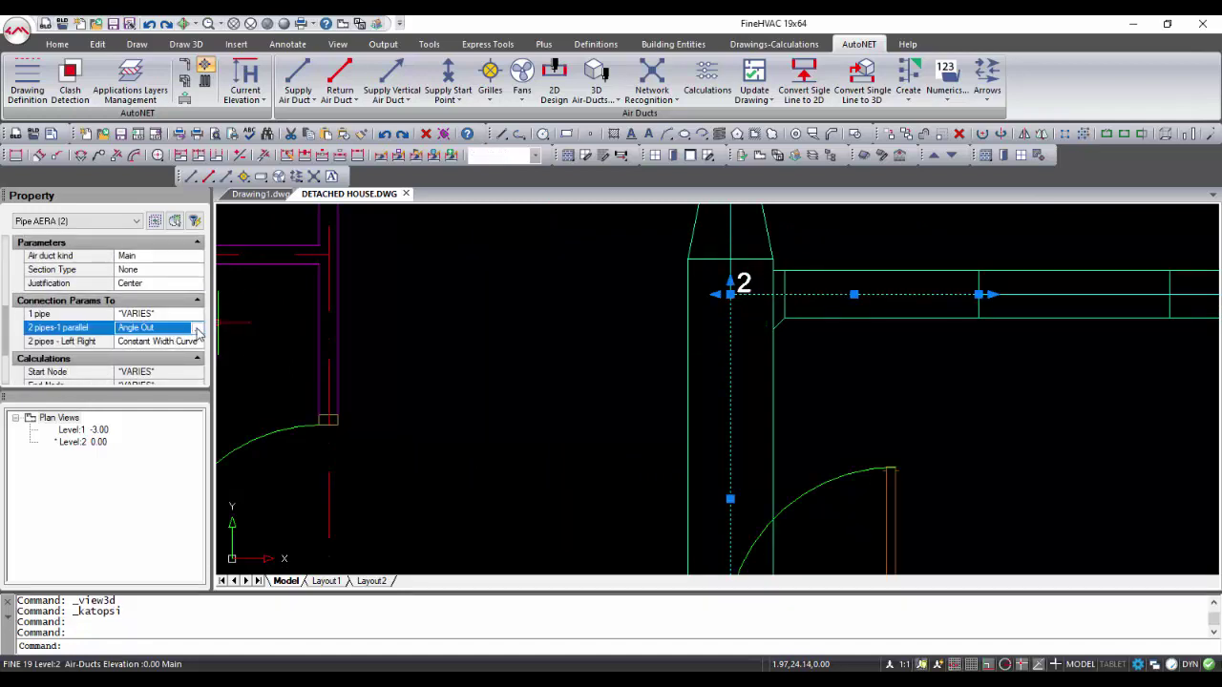
pyautogui.click(197, 330)
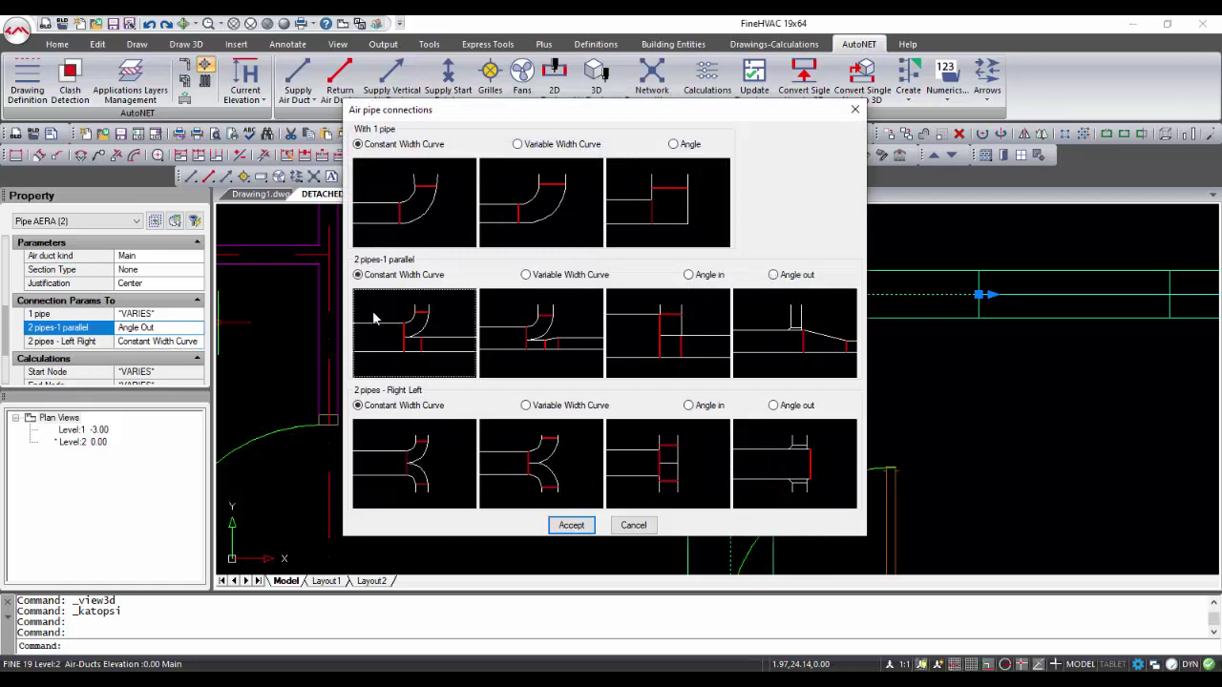
pyautogui.click(571, 525)
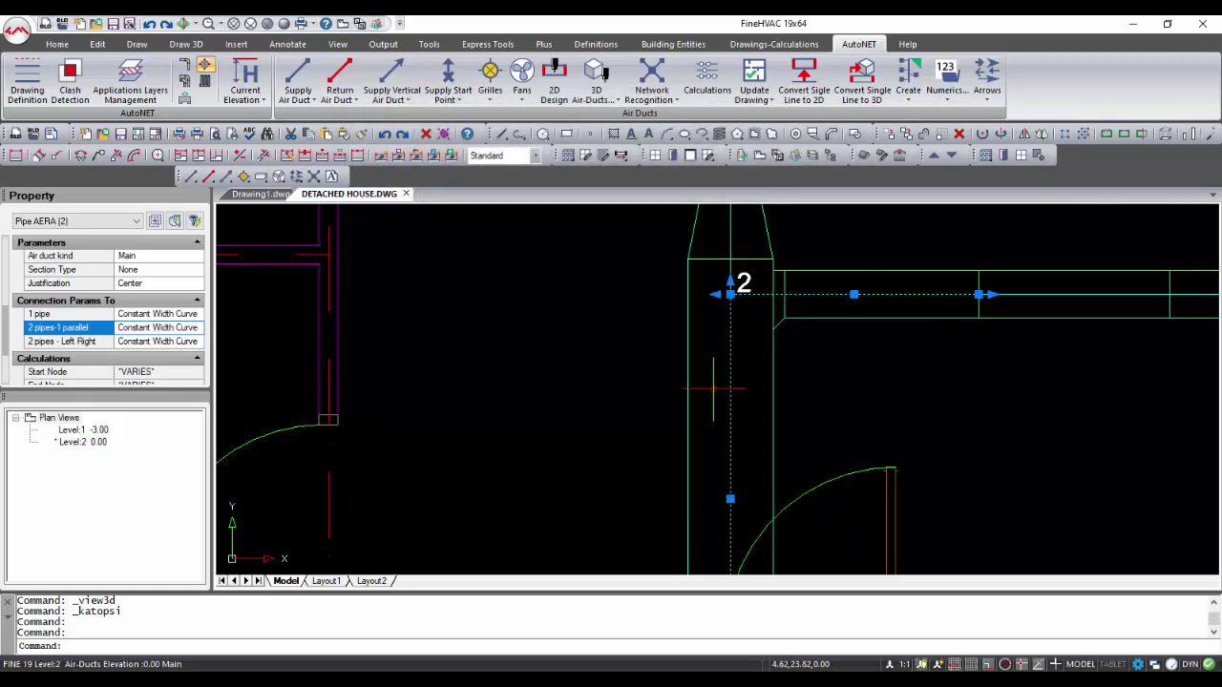
pyautogui.click(868, 78)
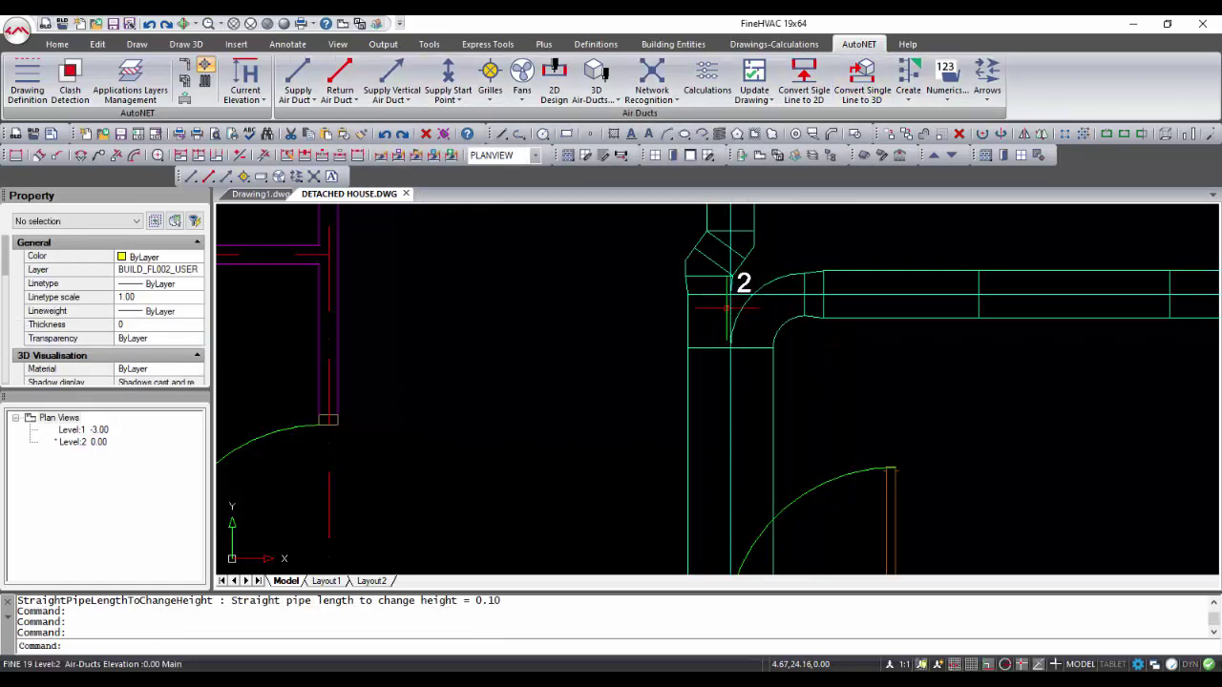
# Examine the duct junction at node 2 up close in a realistic 3D view and return to the plan view.
pyautogui.click(362, 25)
pyautogui.click(285, 24)
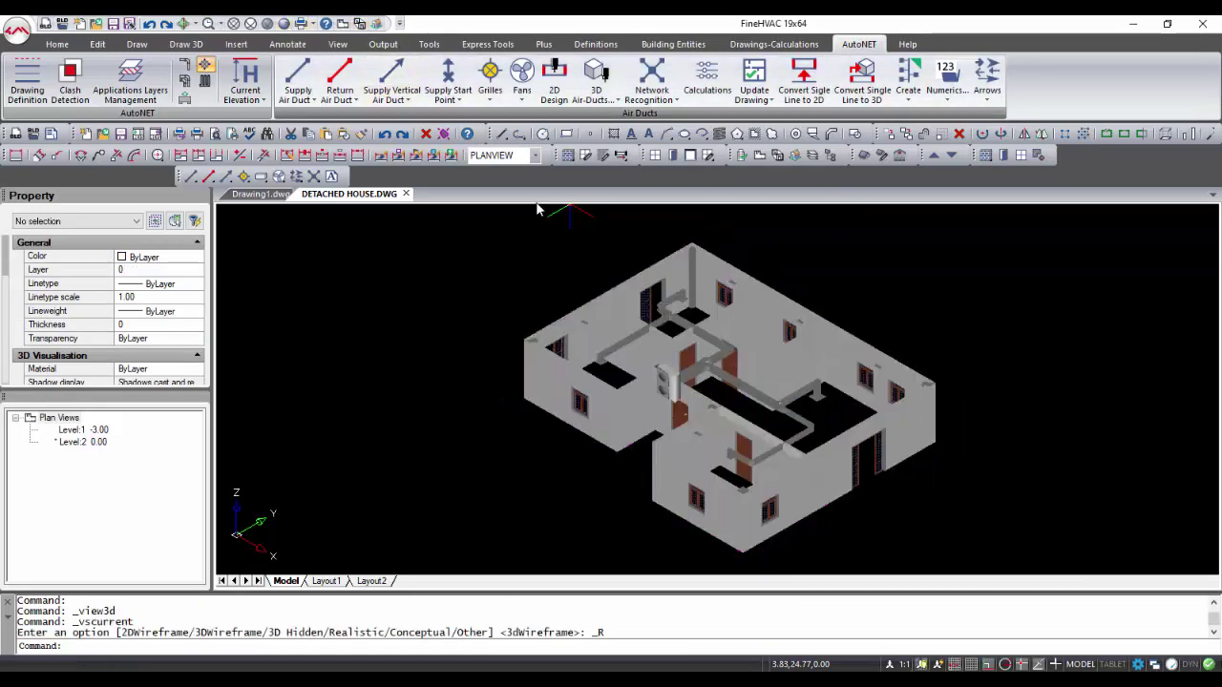
pyautogui.scroll(10, 655, 399)
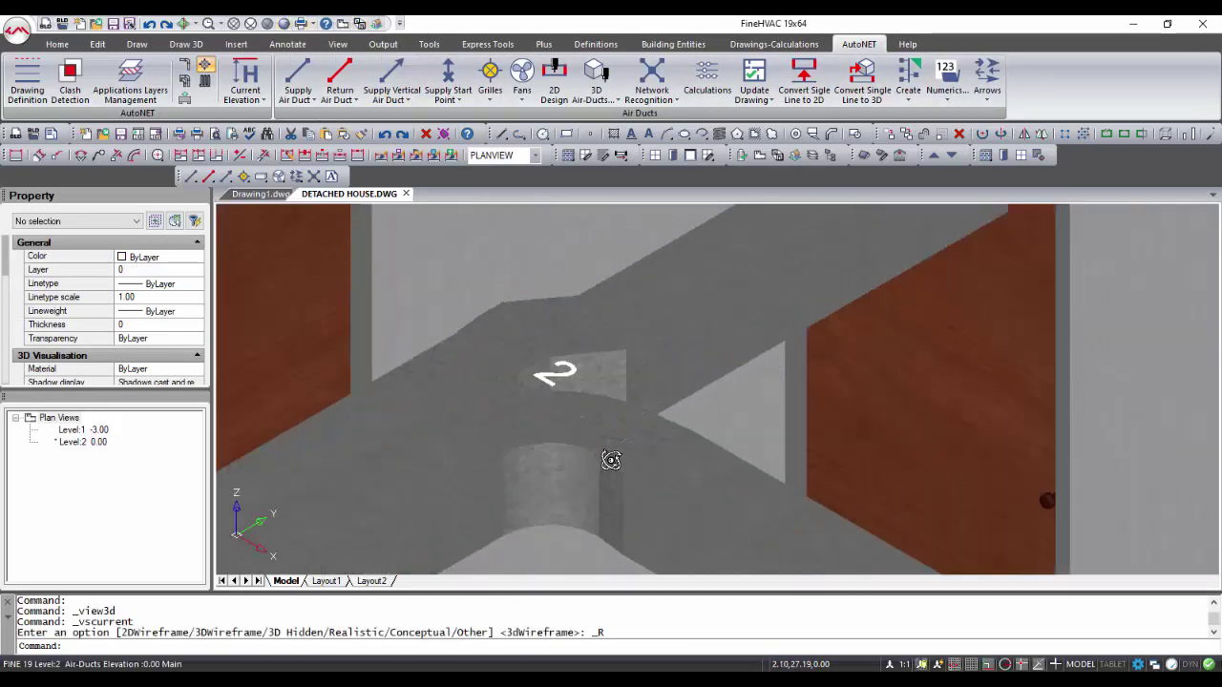
pyautogui.keyDown('shift'); pyautogui.moveTo(611, 460); pyautogui.dragTo(635, 511, button='middle'); pyautogui.keyUp('shift')
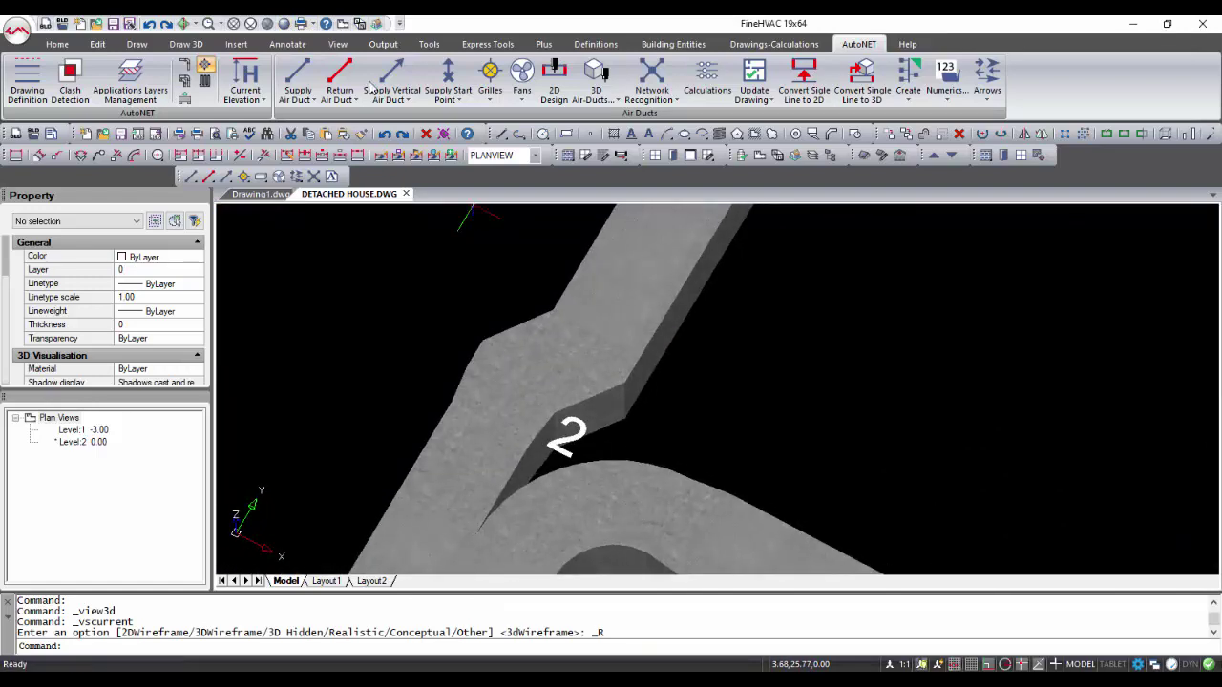
pyautogui.click(342, 23)
# Set the 1 pipe connection of the two ducts forming the corner east of node 3 to Angle and convert the single-line ducts to 3D.
pyautogui.scroll(5, 804, 385)
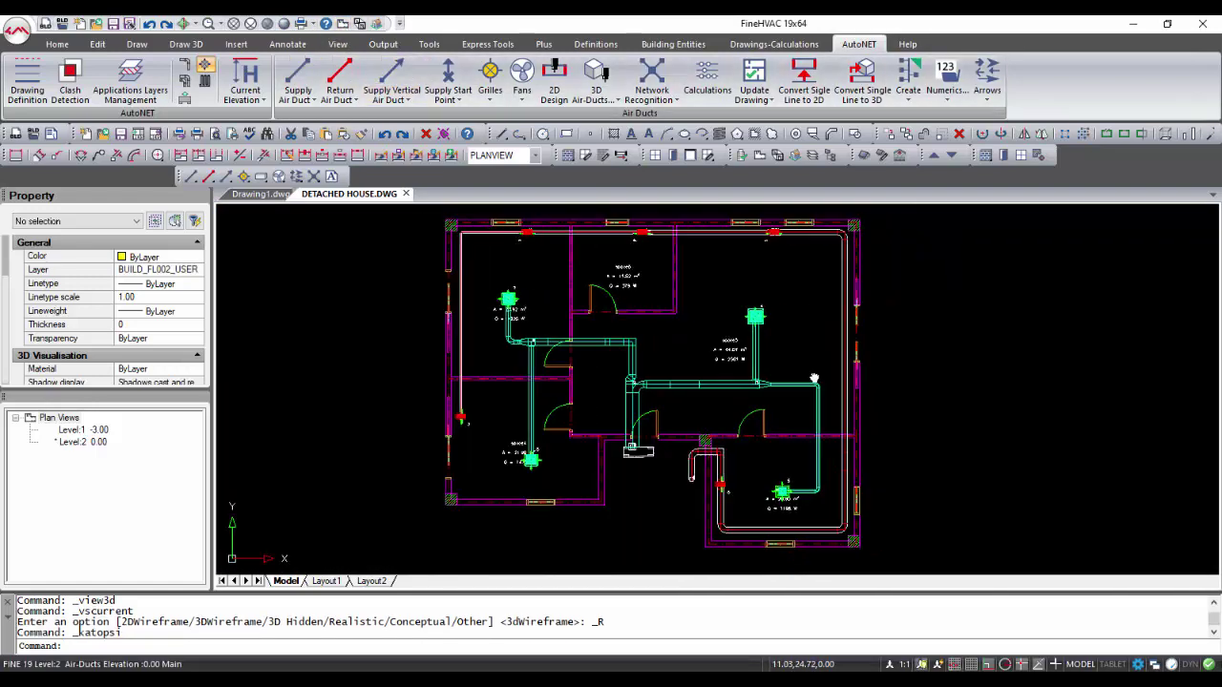
pyautogui.scroll(3, 792, 377)
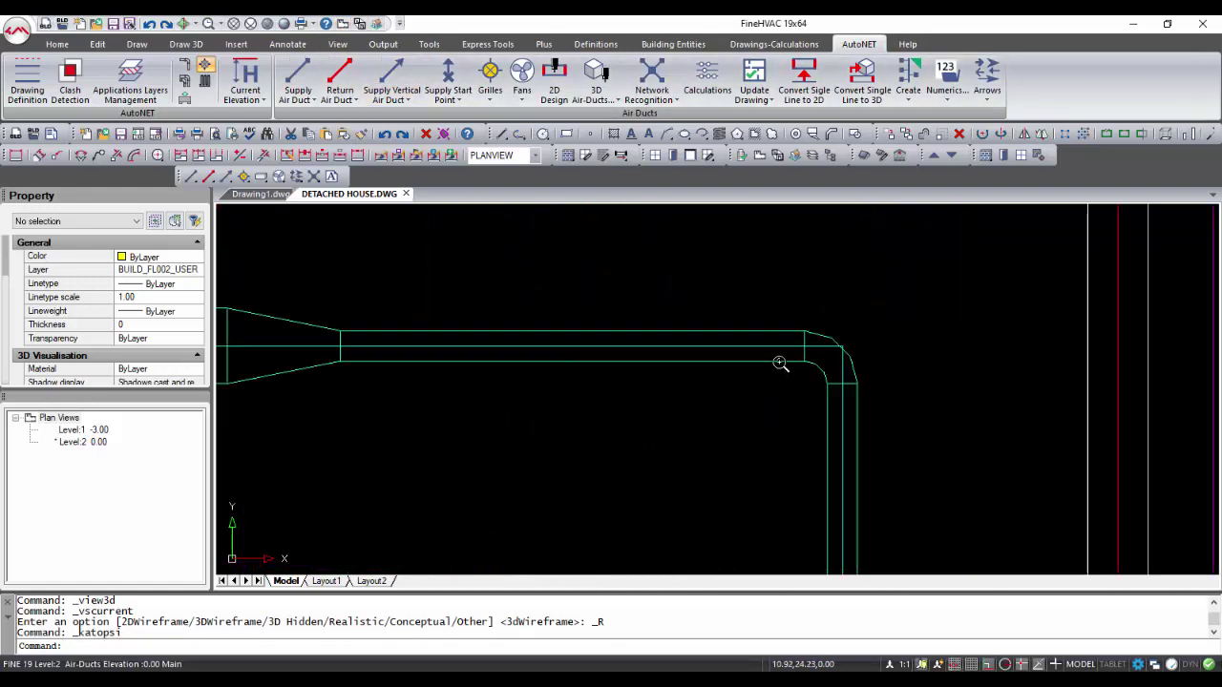
pyautogui.click(836, 350)
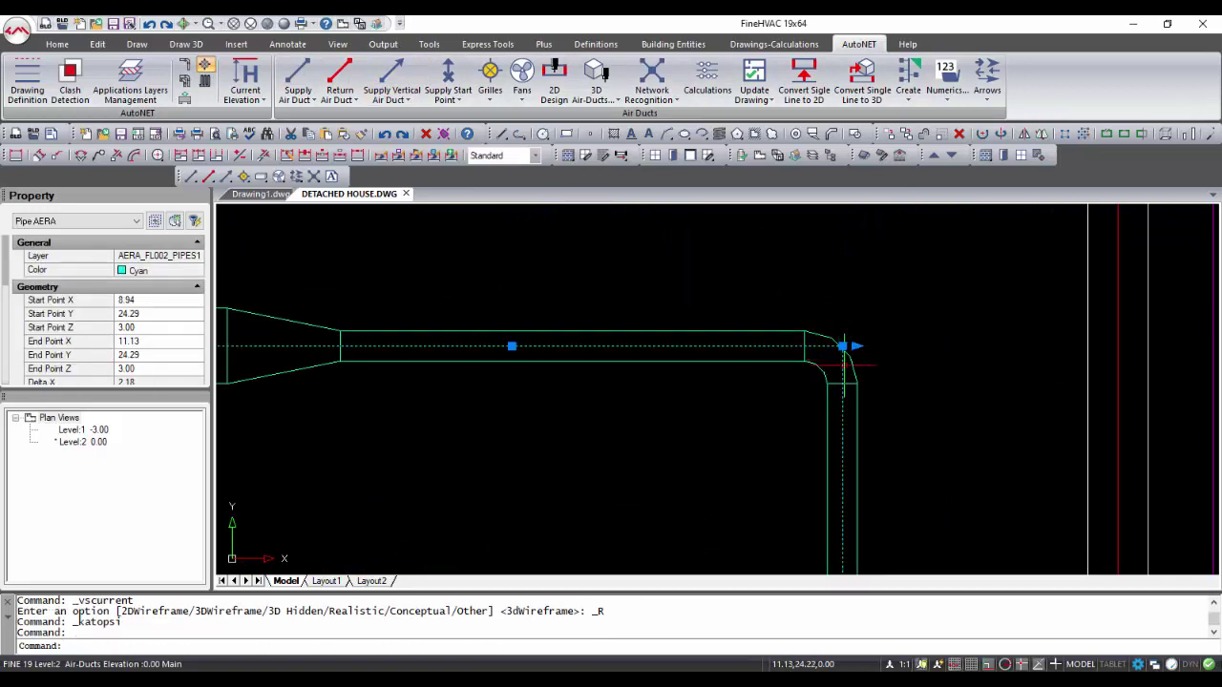
pyautogui.click(231, 348)
pyautogui.scroll(-5, 178, 348)
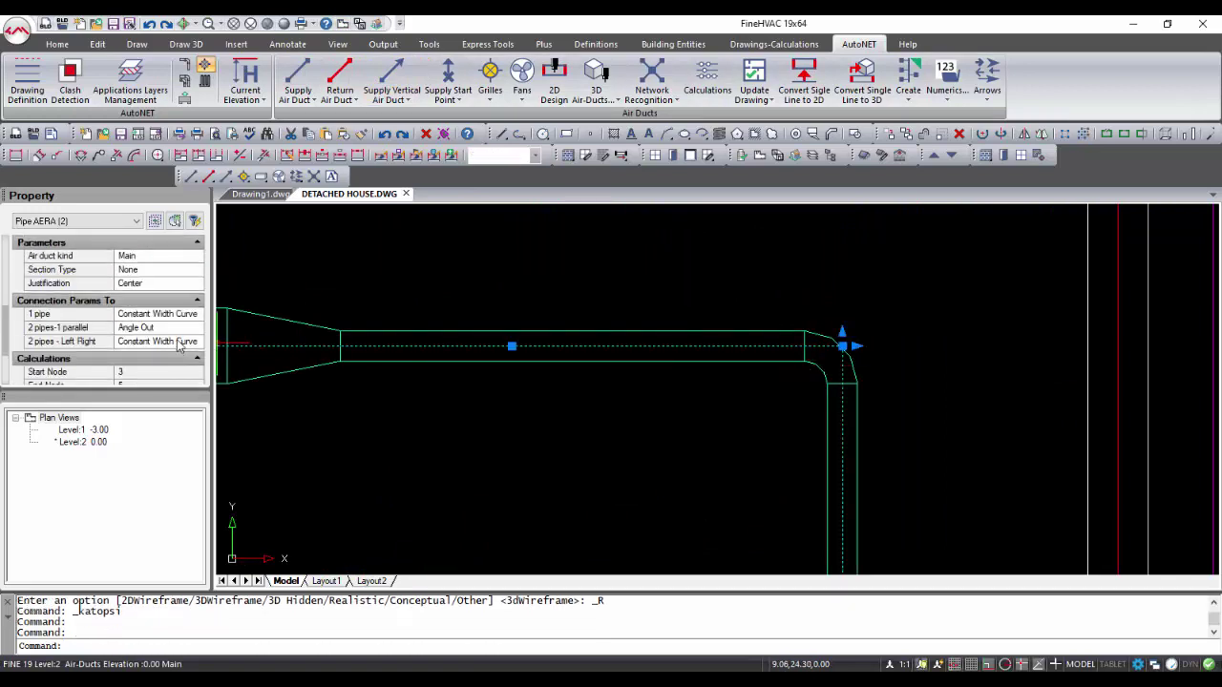
pyautogui.click(197, 329)
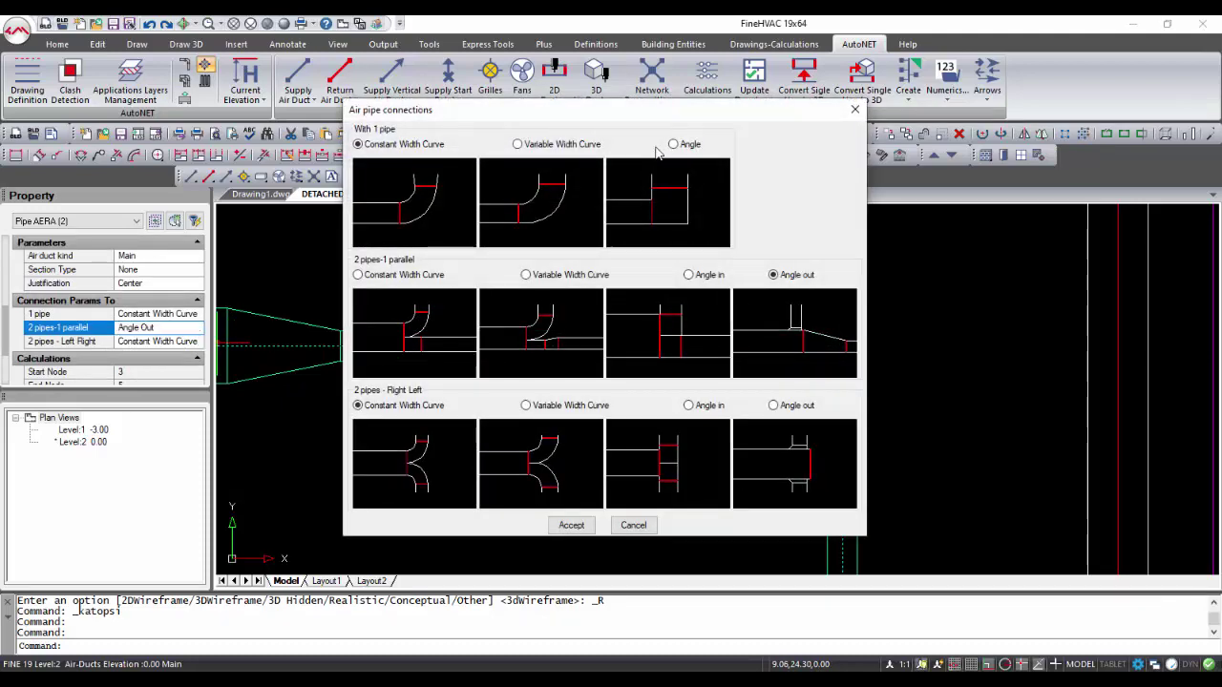
pyautogui.click(571, 526)
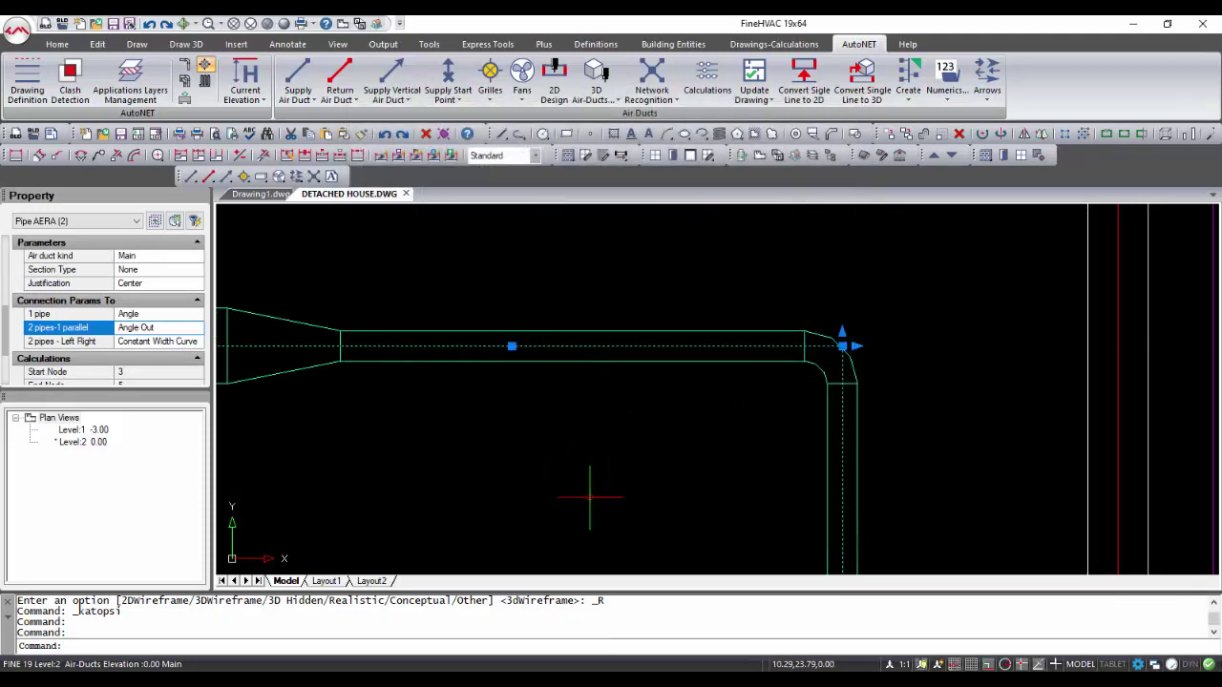
pyautogui.click(862, 78)
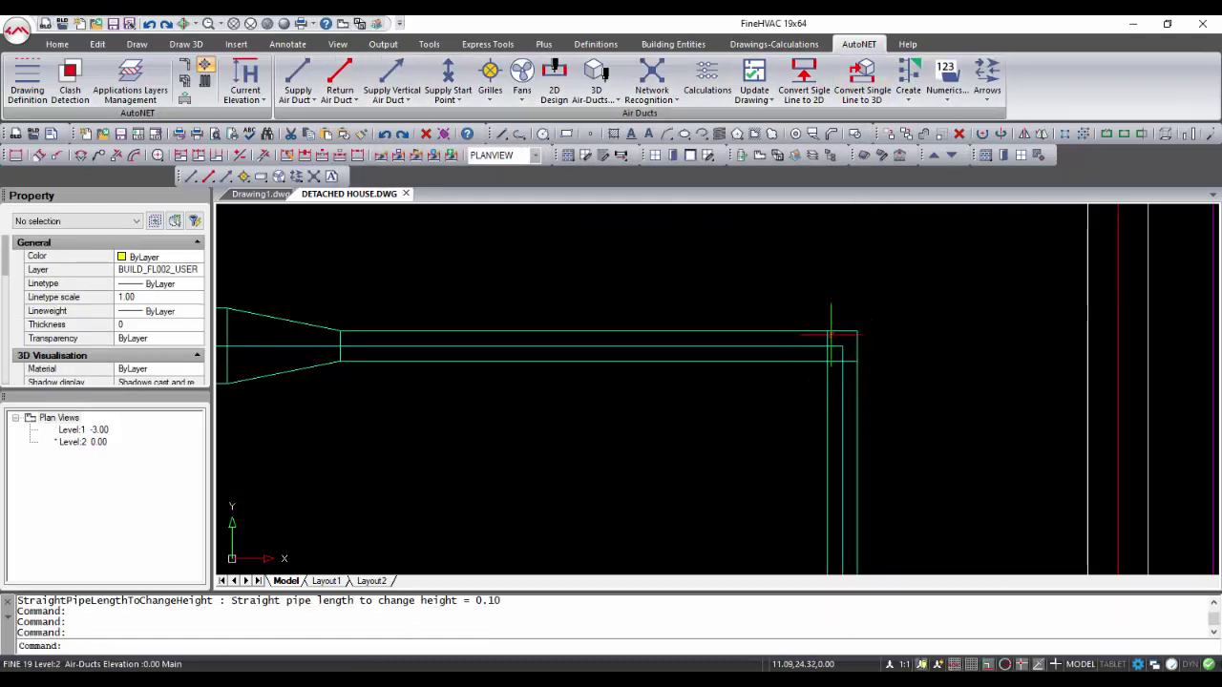
# Examine the duct corner east of node 3 in a realistic 3D view and return to the plan view.
pyautogui.click(359, 24)
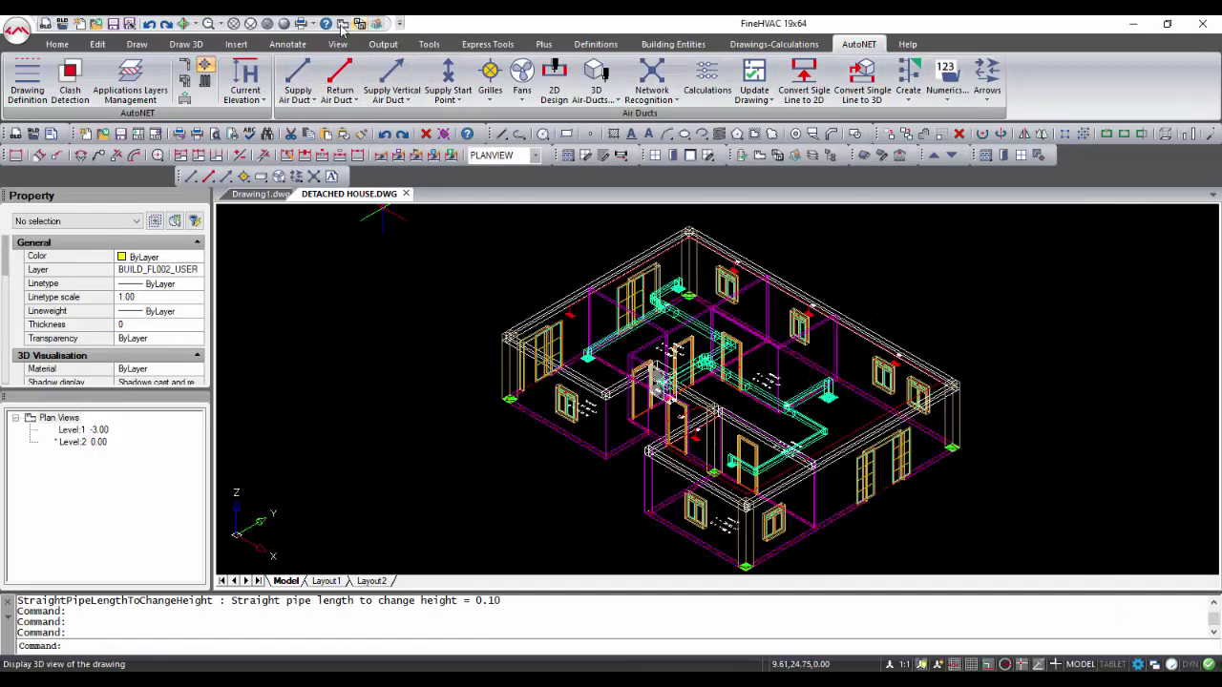
pyautogui.click(287, 26)
pyautogui.scroll(10, 821, 429)
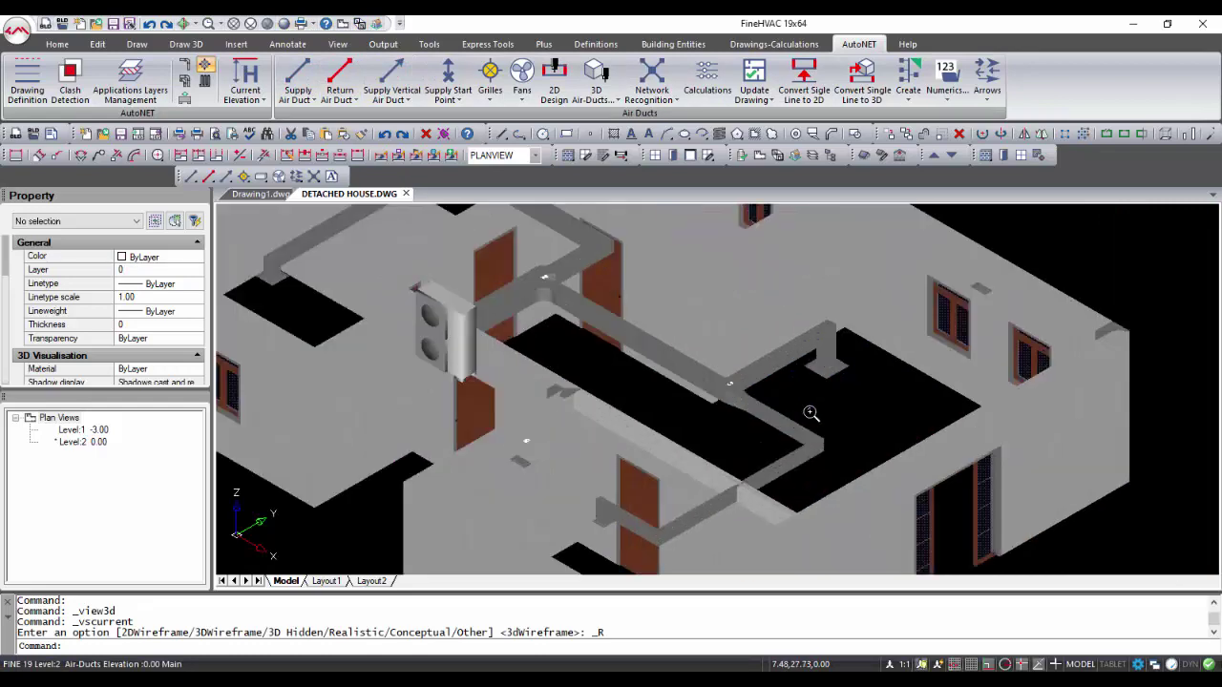
pyautogui.keyDown('shift'); pyautogui.moveTo(803, 474); pyautogui.dragTo(872, 507, button='middle'); pyautogui.keyUp('shift')
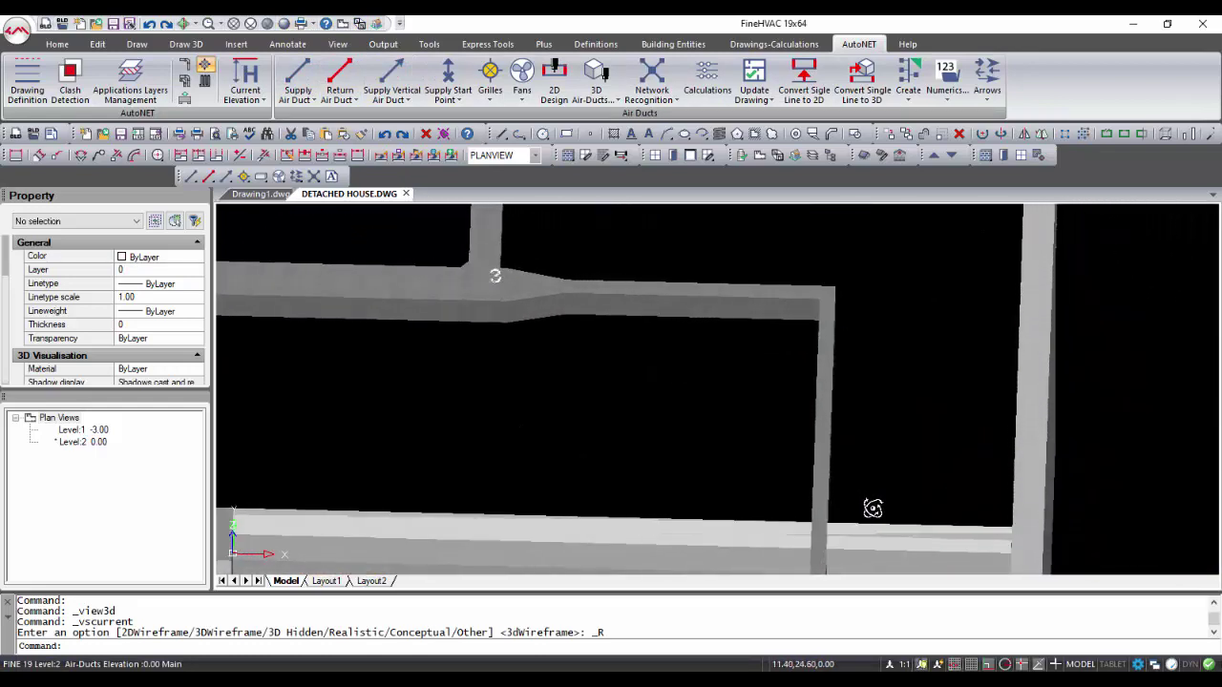
pyautogui.click(343, 25)
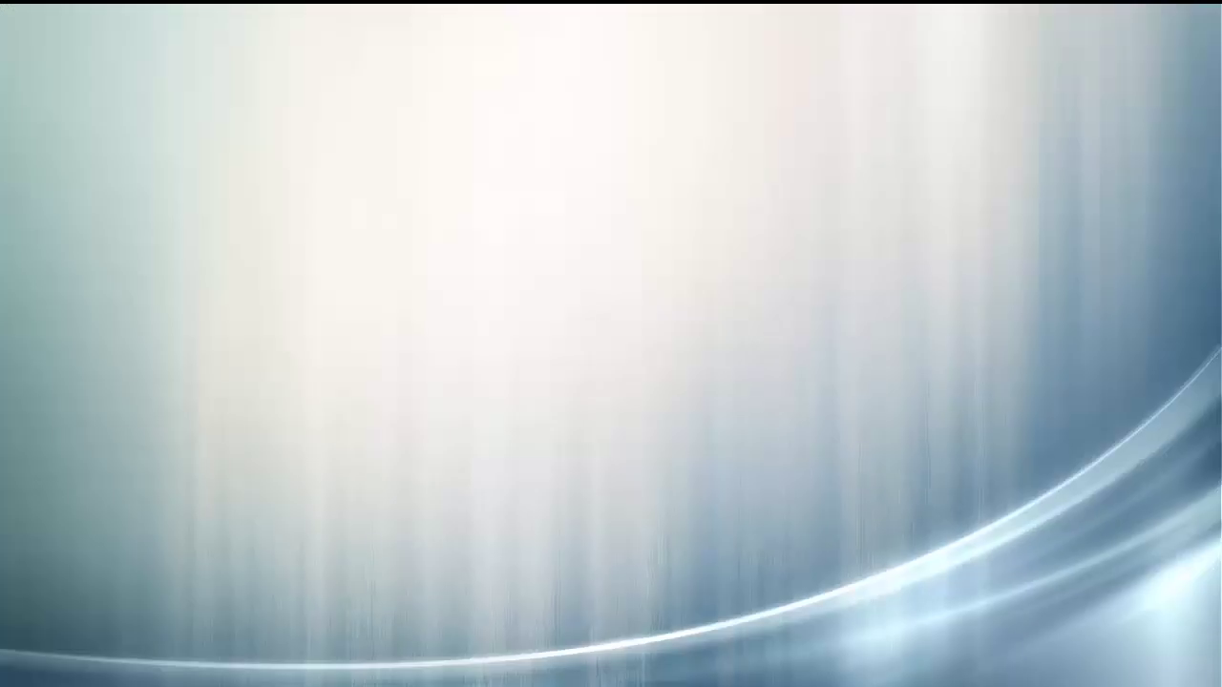